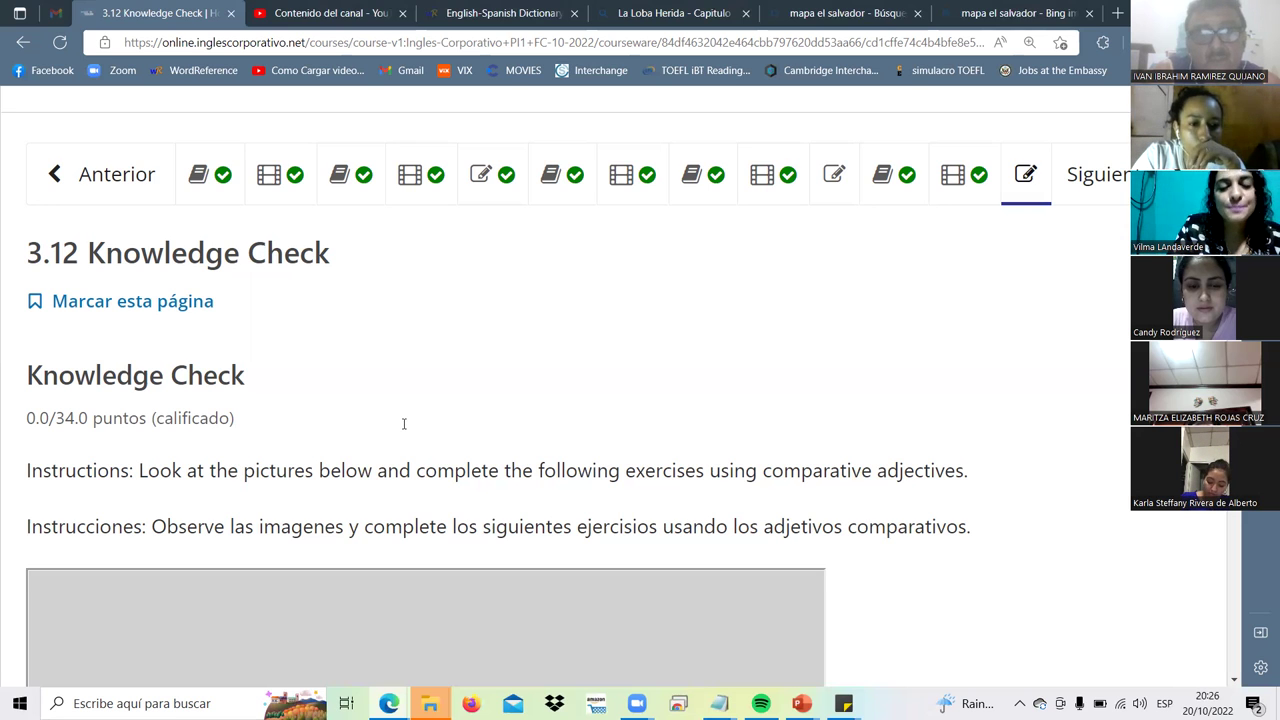
# Step: Answer question 1 of the Knowledge Check with "prettier" for part A and "more expensive than" for part B
pyautogui.scroll(-1, 404, 425)
pyautogui.scroll(-1, 404, 425)
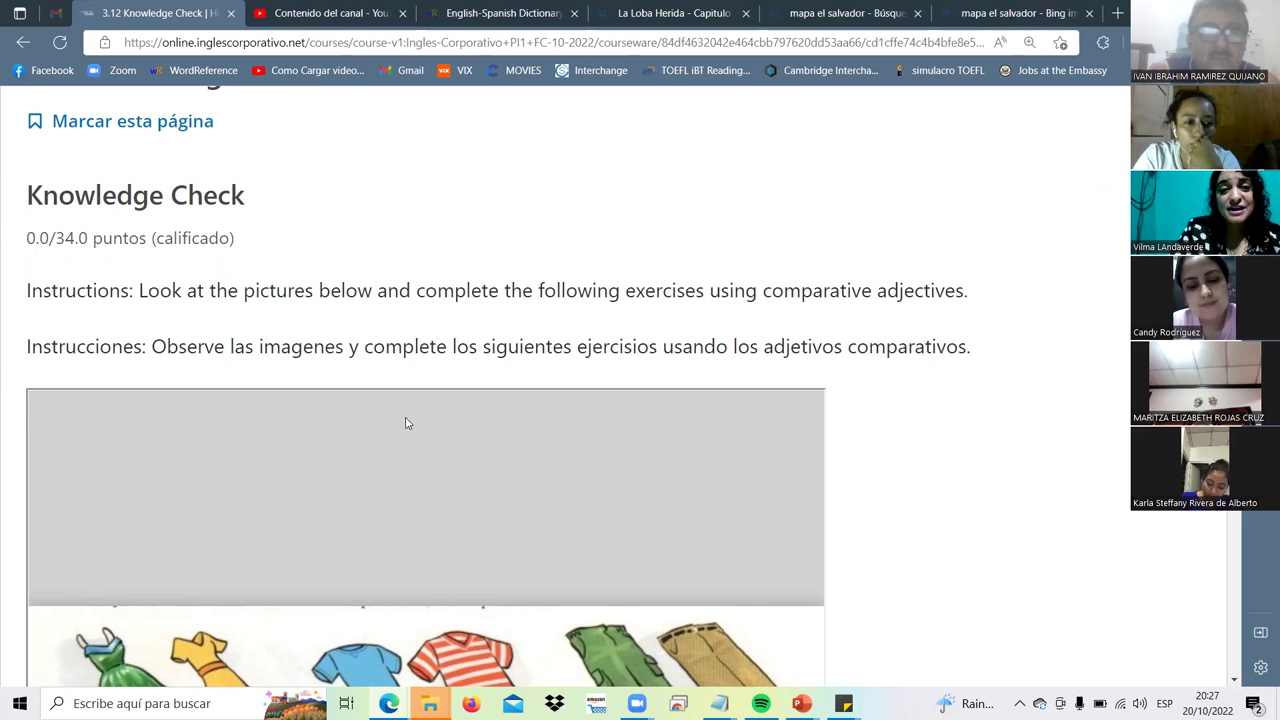
pyautogui.scroll(-1, 405, 423)
pyautogui.scroll(-3, 405, 423)
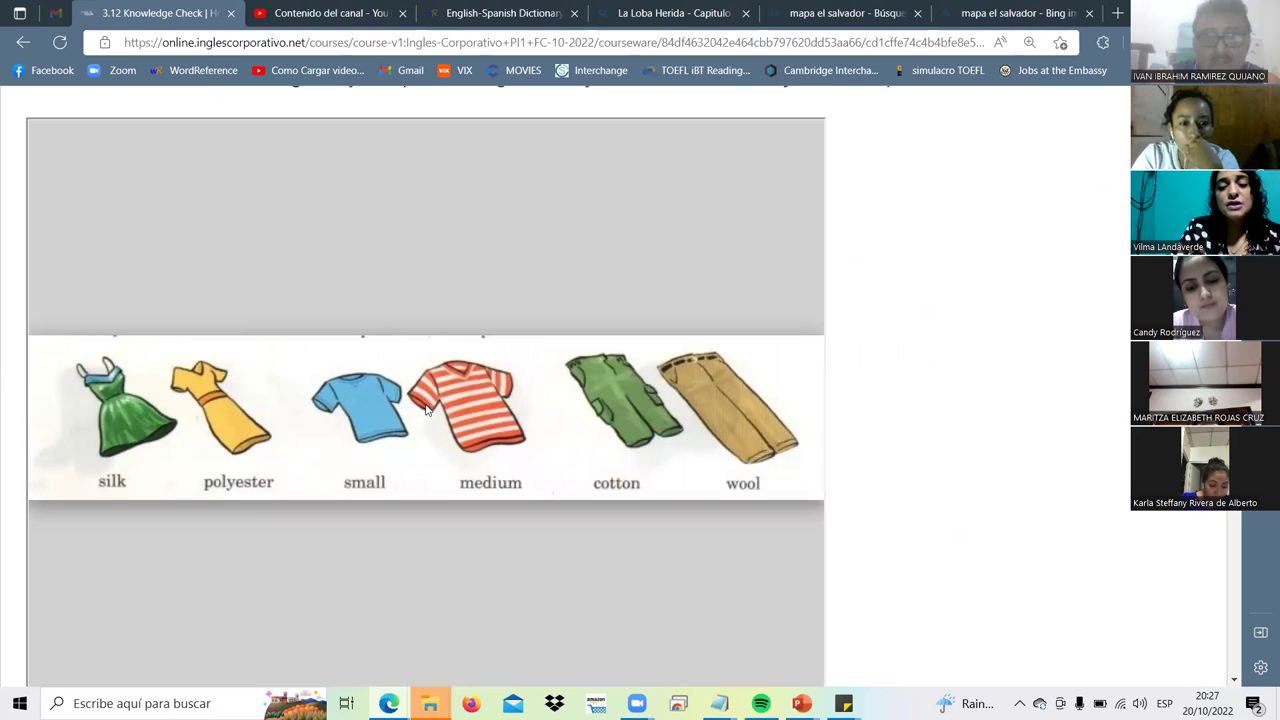
pyautogui.scroll(-3, 381, 376)
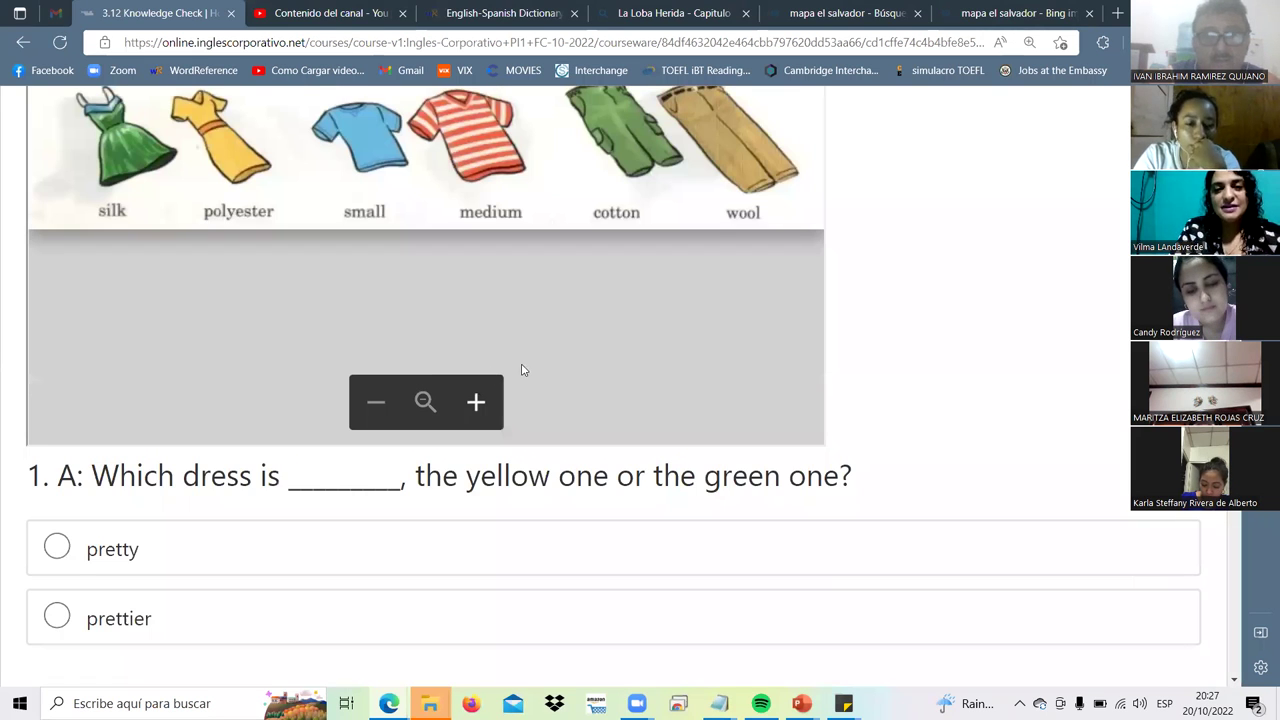
pyautogui.hotkey('ctrl', '-')
pyautogui.hotkey('ctrl', '-')
pyautogui.hotkey('ctrl', '-')
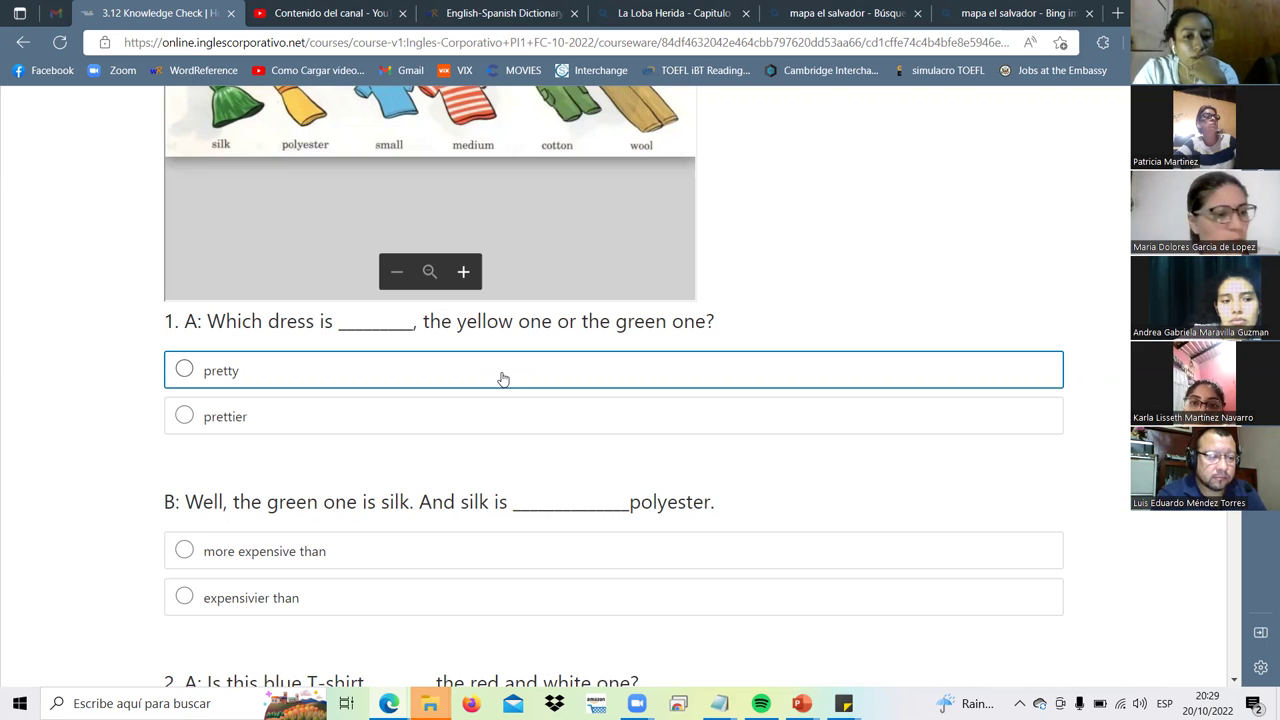
pyautogui.click(387, 420)
pyautogui.scroll(-2, 388, 418)
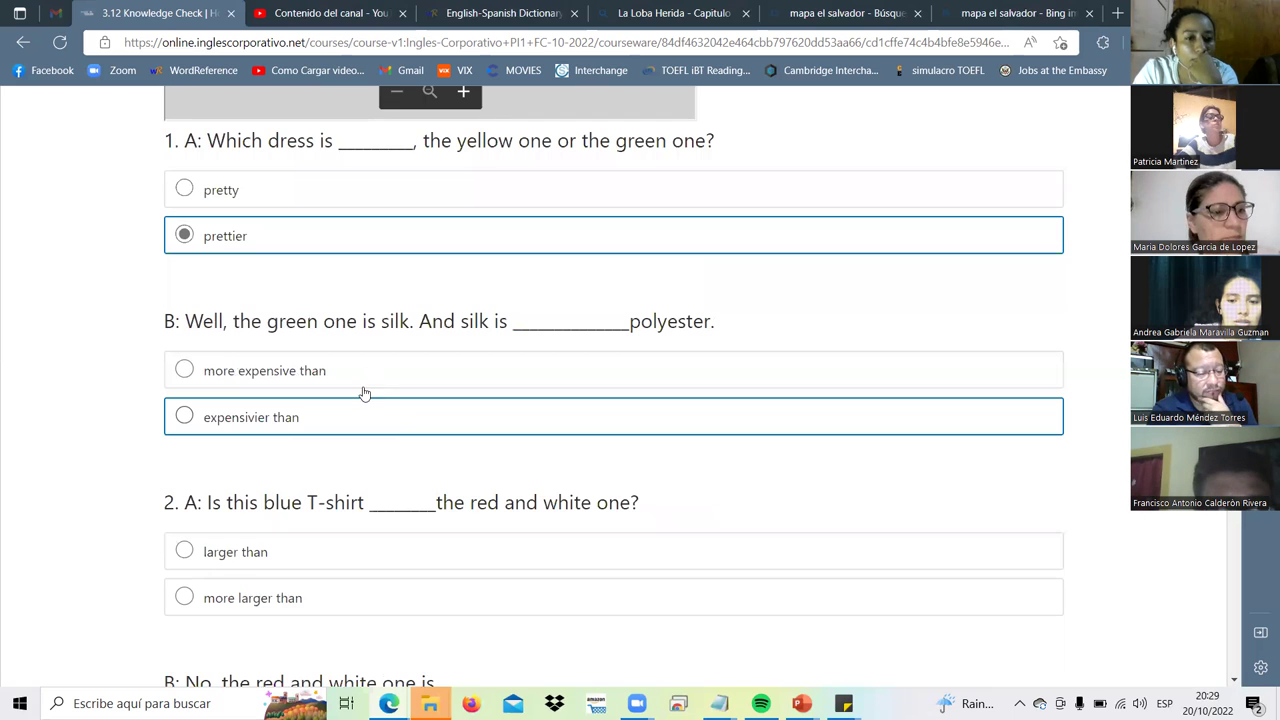
pyautogui.click(565, 378)
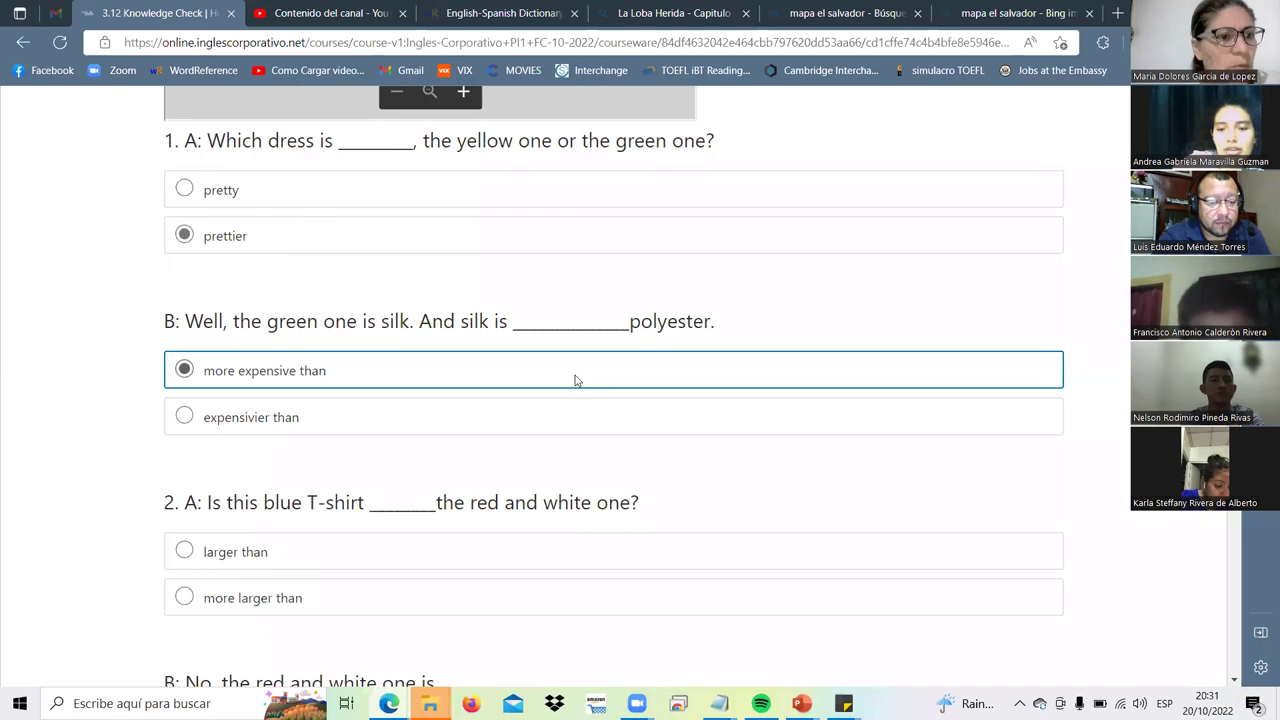
# Step: Answer question 2 about the T-shirts with "larger than" for part A and "bigger" for part B
pyautogui.scroll(-3, 575, 380)
pyautogui.click(185, 283)
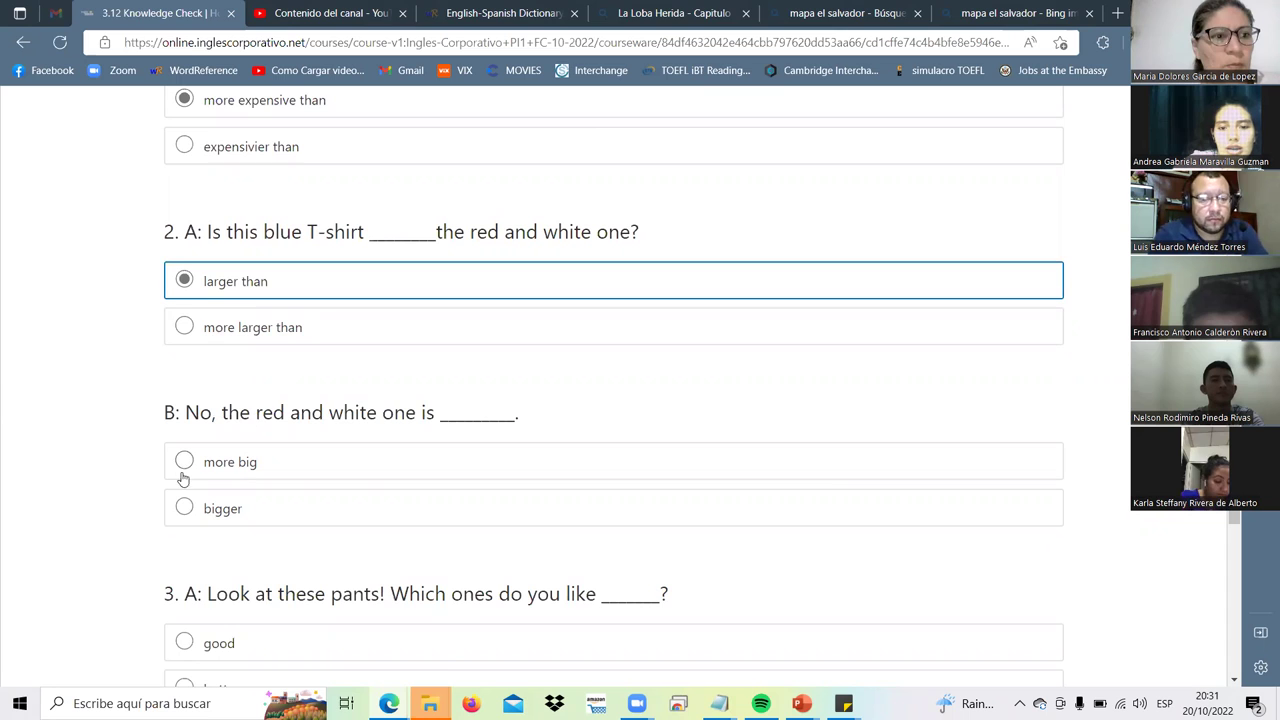
pyautogui.scroll(-2, 189, 354)
pyautogui.click(175, 334)
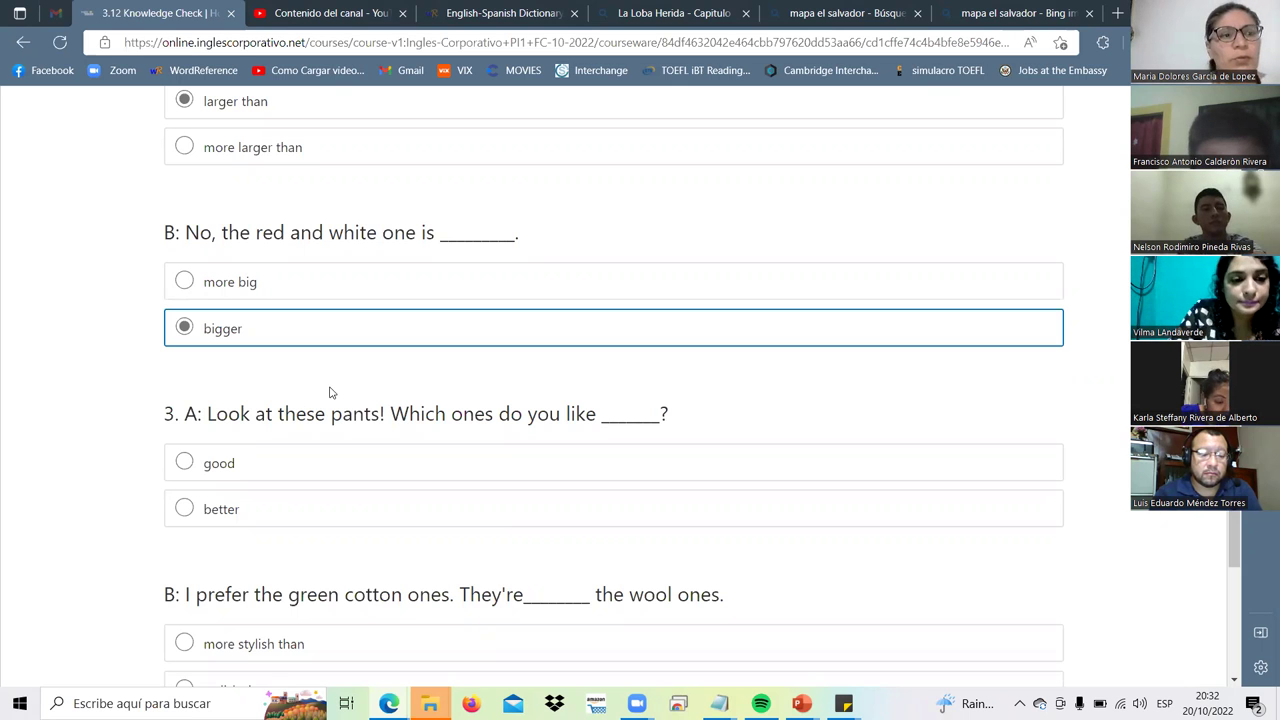
# Step: Answer question 3 about the pants with "better" and "more stylish than", and submit the Knowledge Check
pyautogui.scroll(-1, 333, 393)
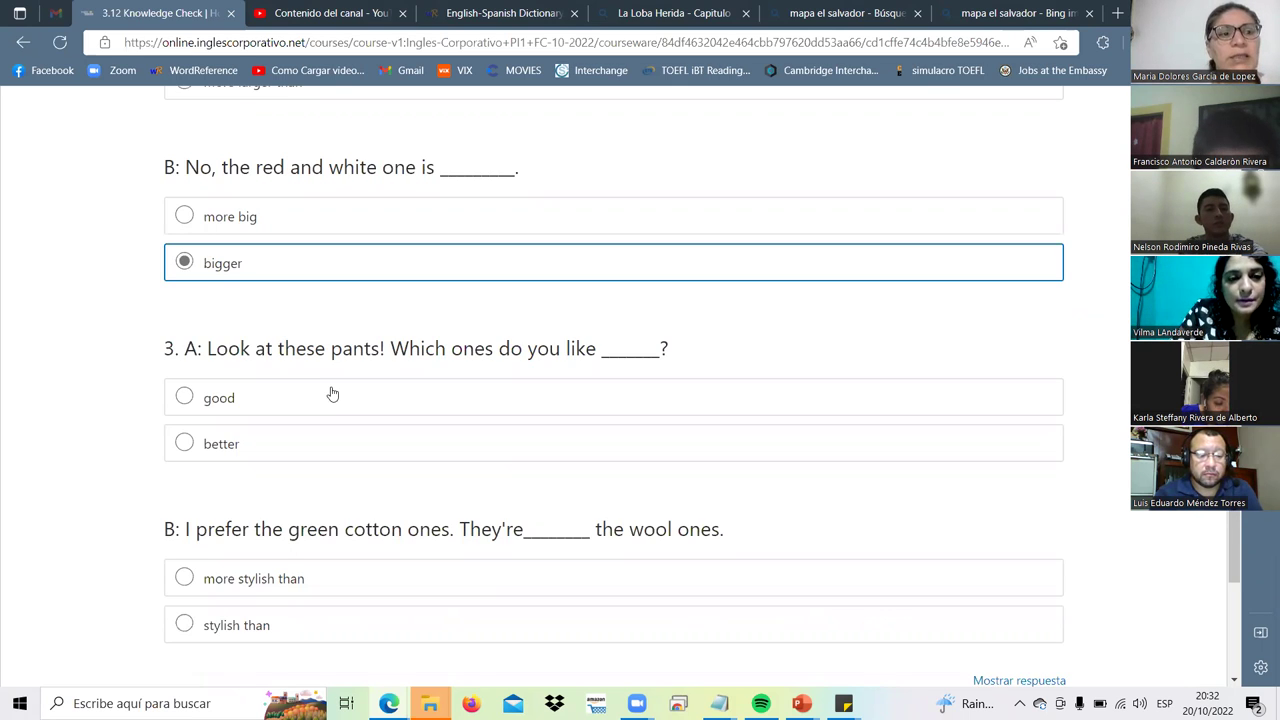
pyautogui.scroll(-1, 333, 393)
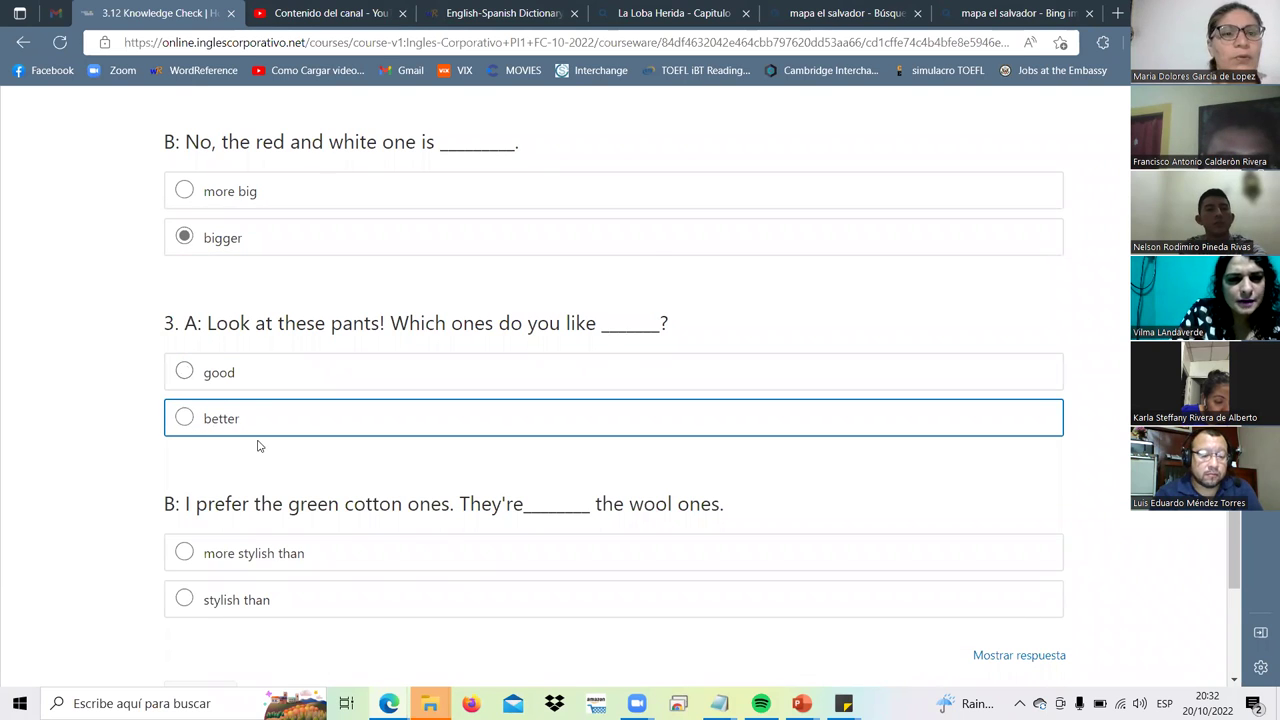
pyautogui.scroll(-1, 257, 443)
pyautogui.click(210, 462)
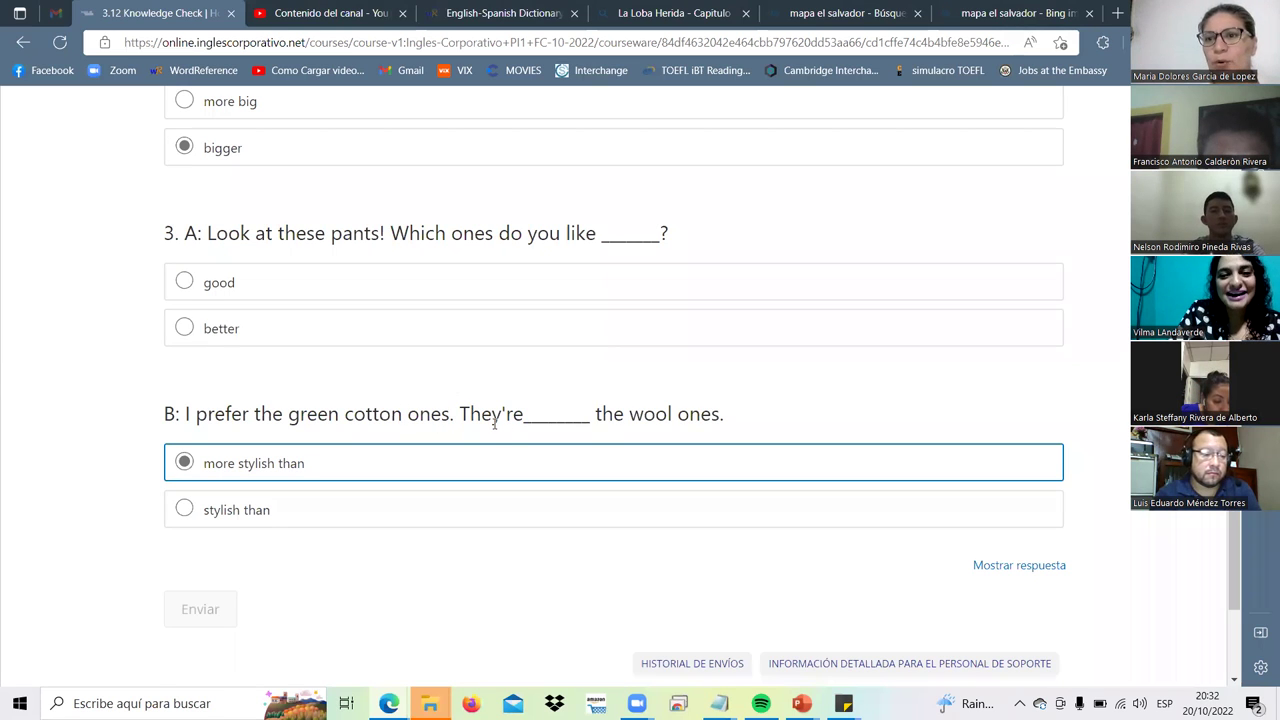
pyautogui.moveTo(461, 416); pyautogui.dragTo(443, 417)
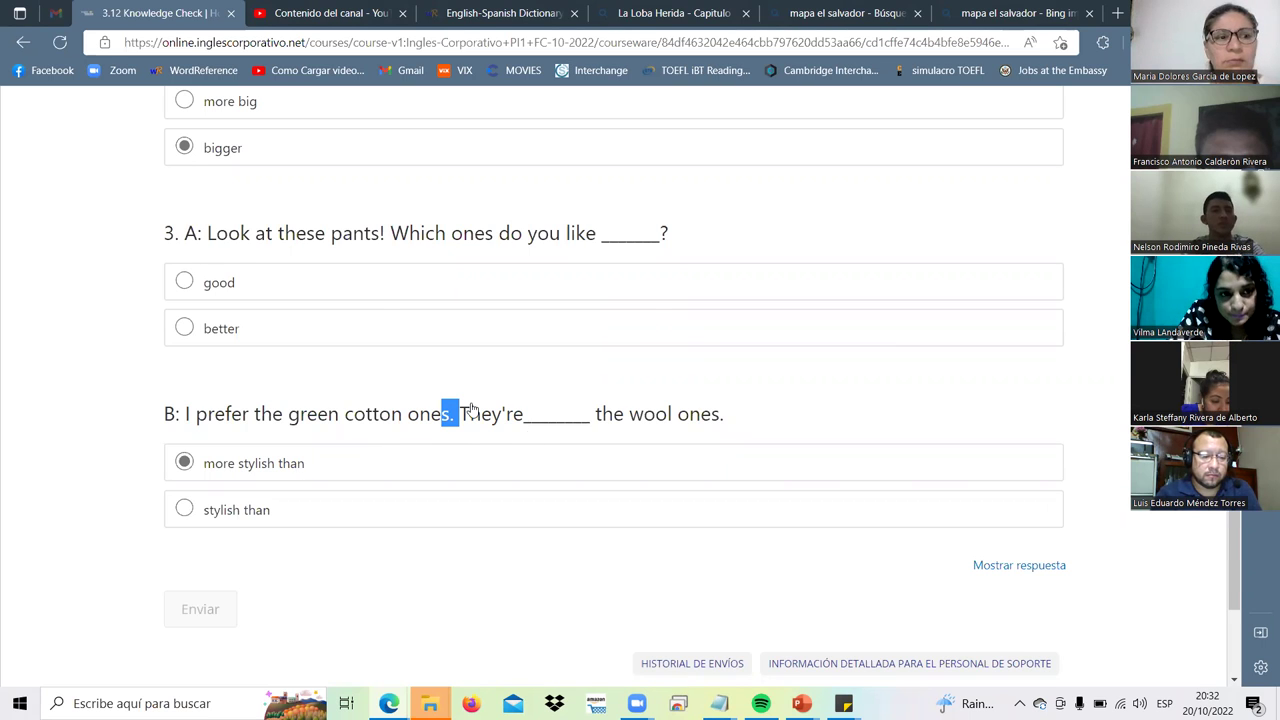
pyautogui.scroll(1, 470, 412)
pyautogui.click(265, 423)
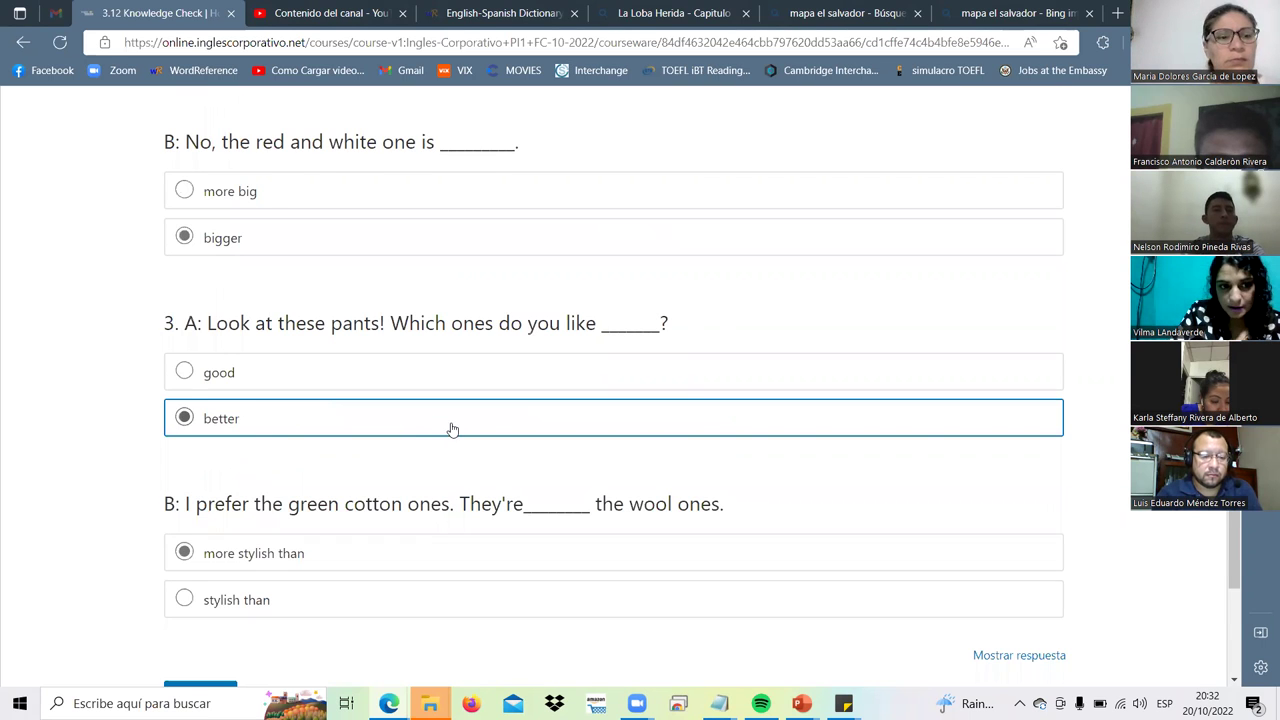
pyautogui.scroll(-2, 451, 428)
pyautogui.click(216, 518)
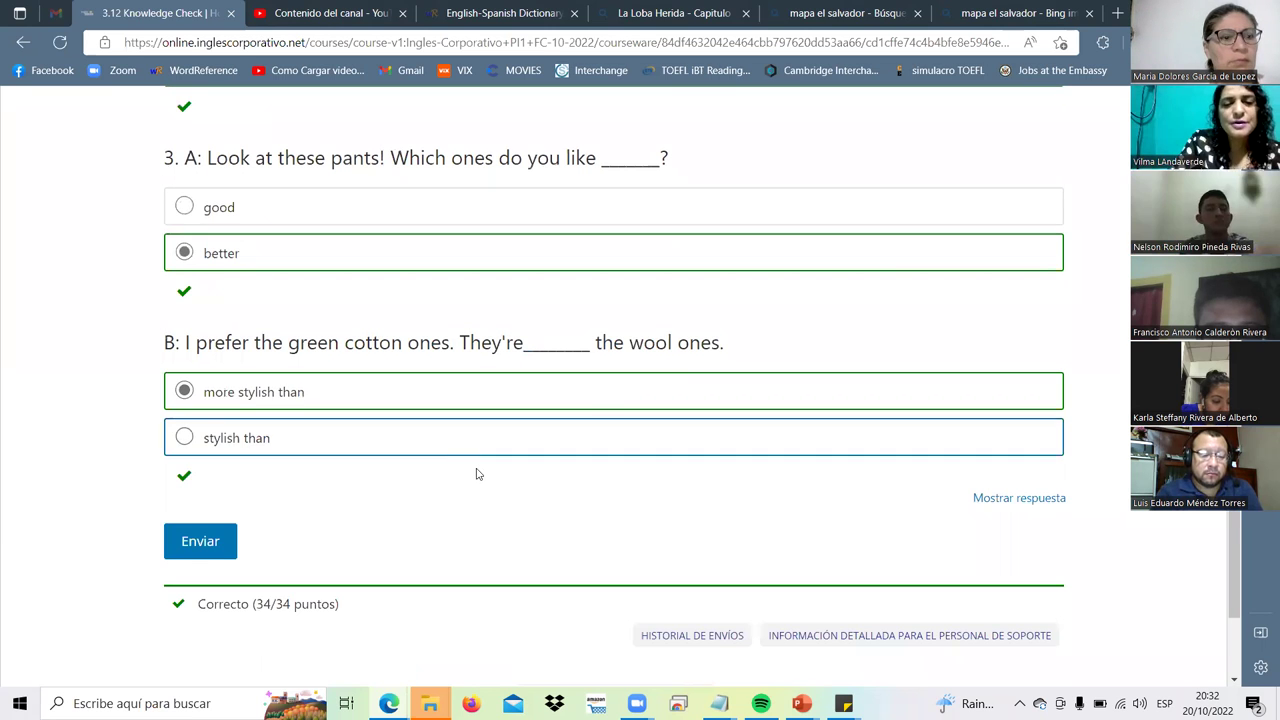
# Step: Review the graded Knowledge Check from the last question back up to the clothing picture and instructions
pyautogui.hotkey('ctrl', '-')
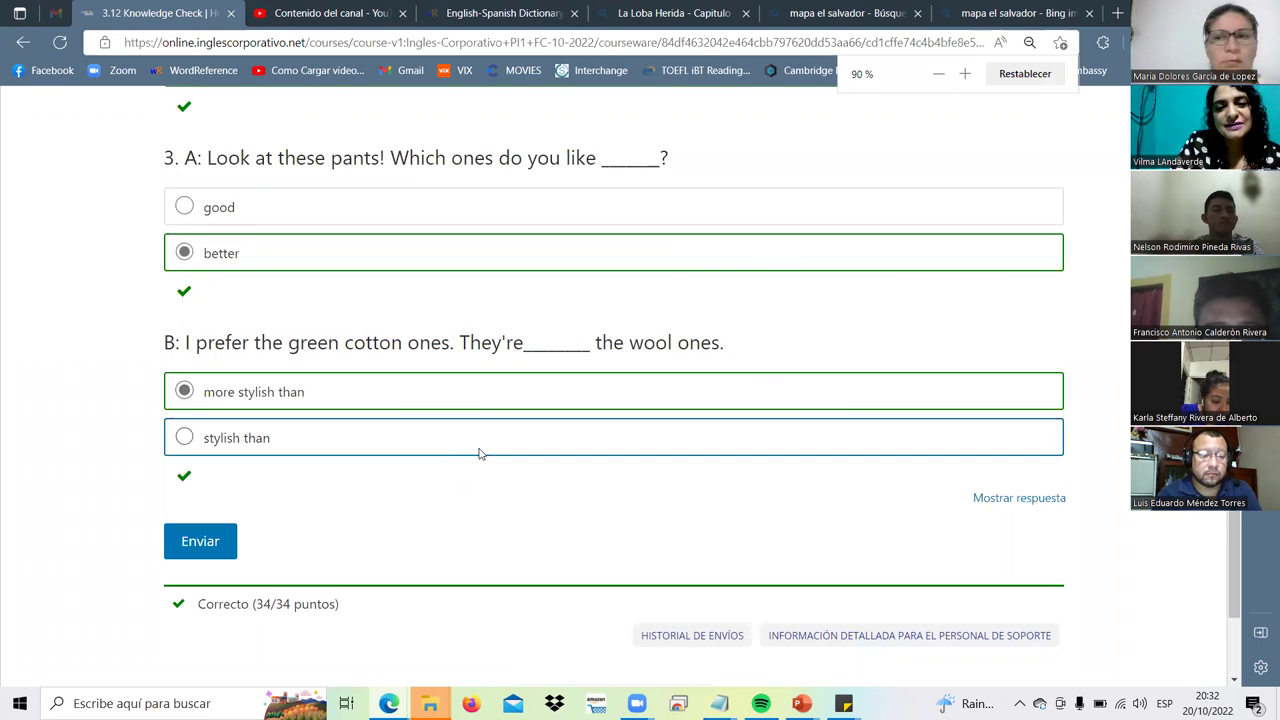
pyautogui.hotkey('ctrl', '-')
pyautogui.scroll(1, 480, 455)
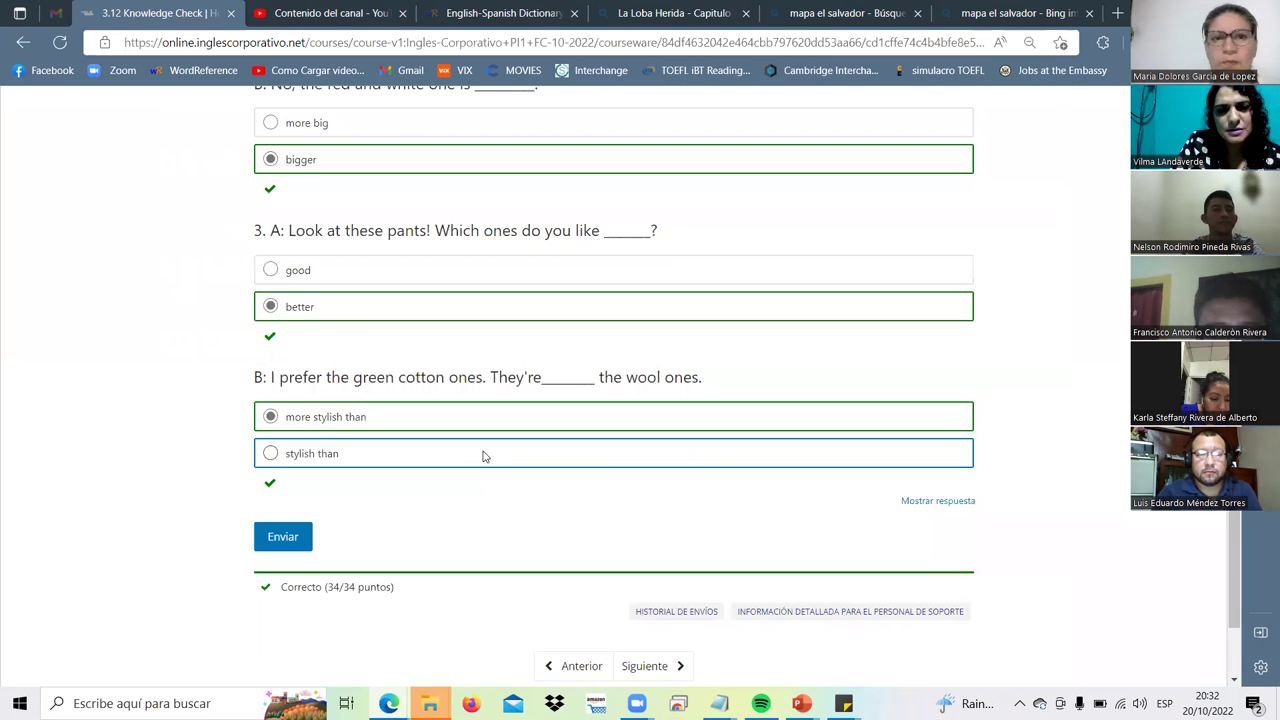
pyautogui.hotkey('ctrl', '-')
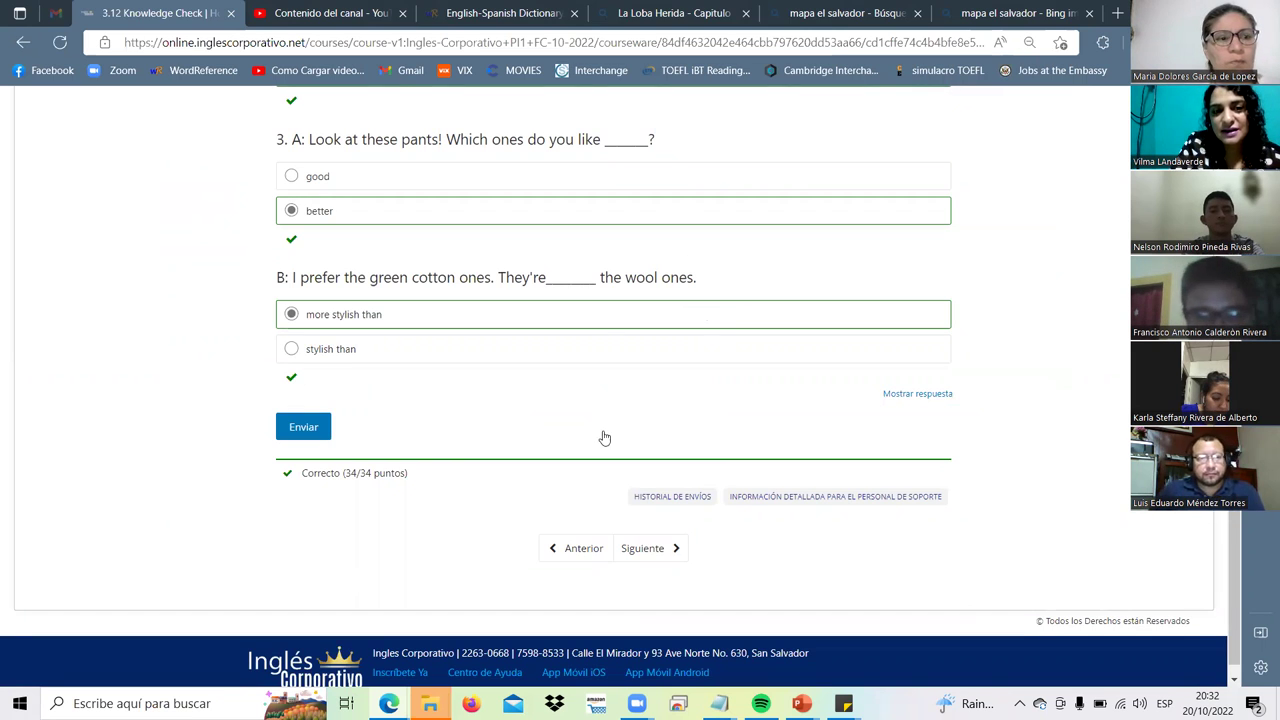
pyautogui.hotkey('ctrl', '-')
pyautogui.scroll(1, 604, 437)
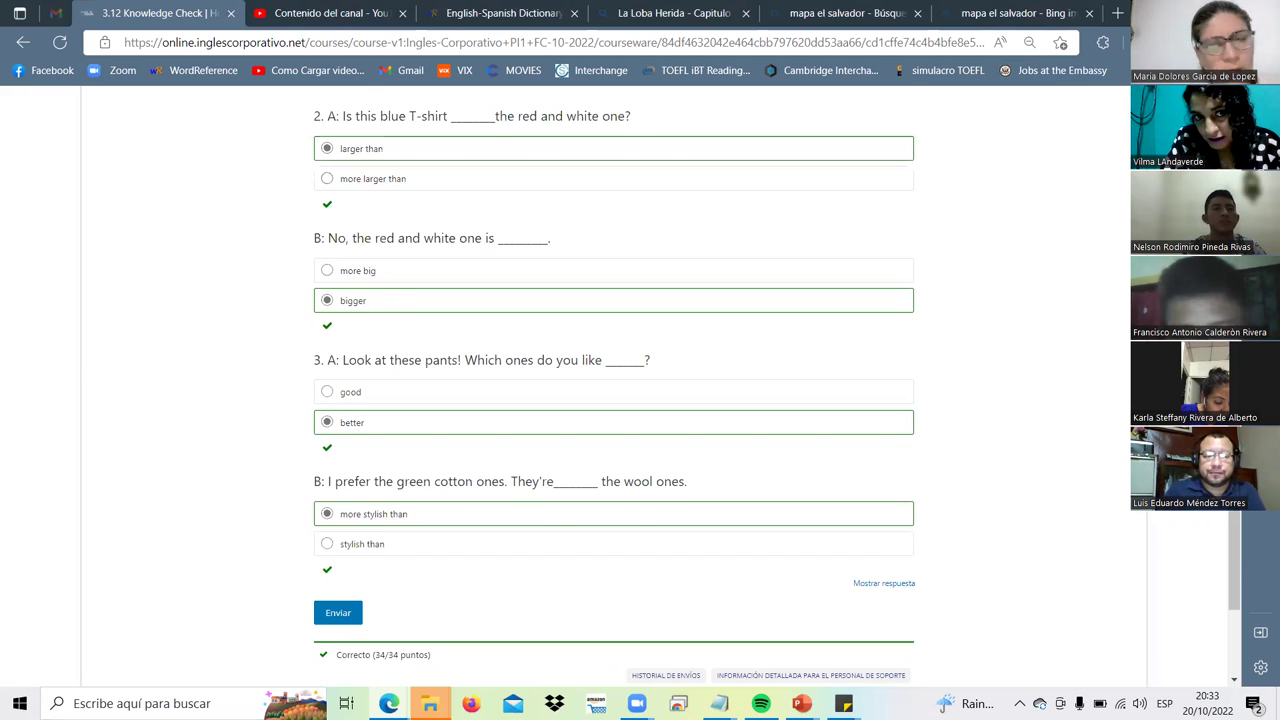
pyautogui.scroll(2, 614, 385)
pyautogui.scroll(8, 614, 385)
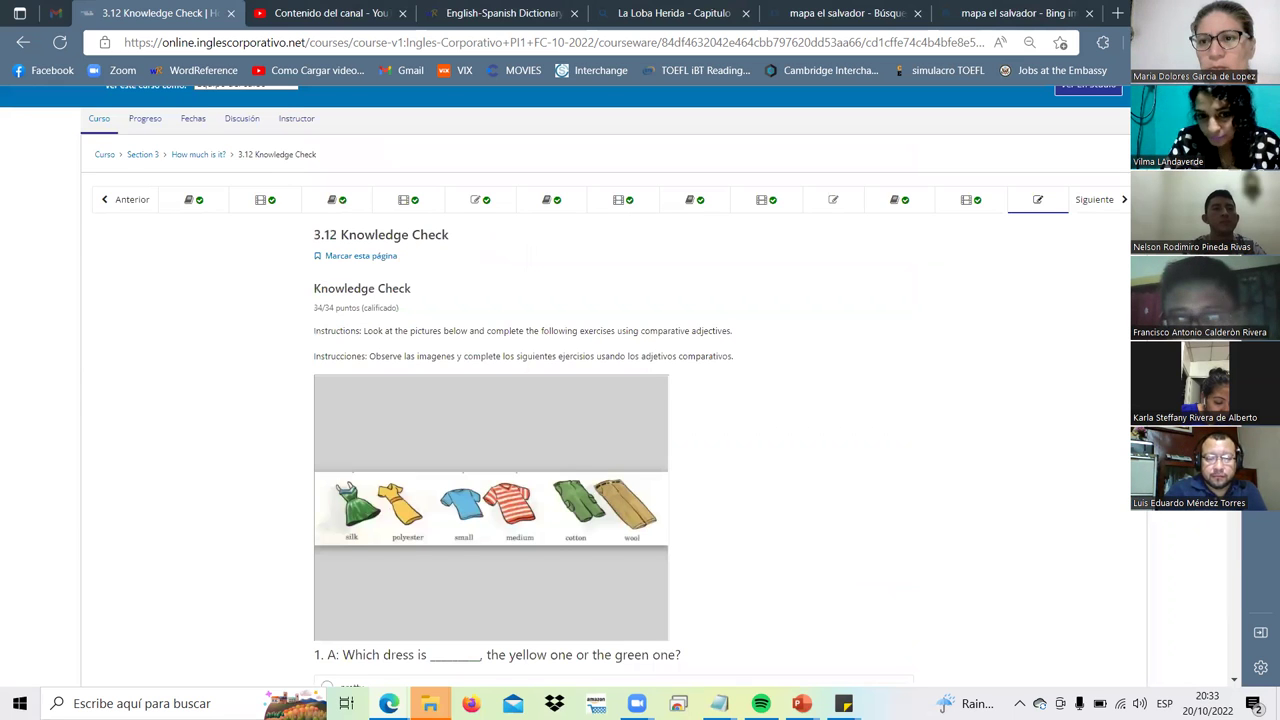
pyautogui.scroll(1, 566, 388)
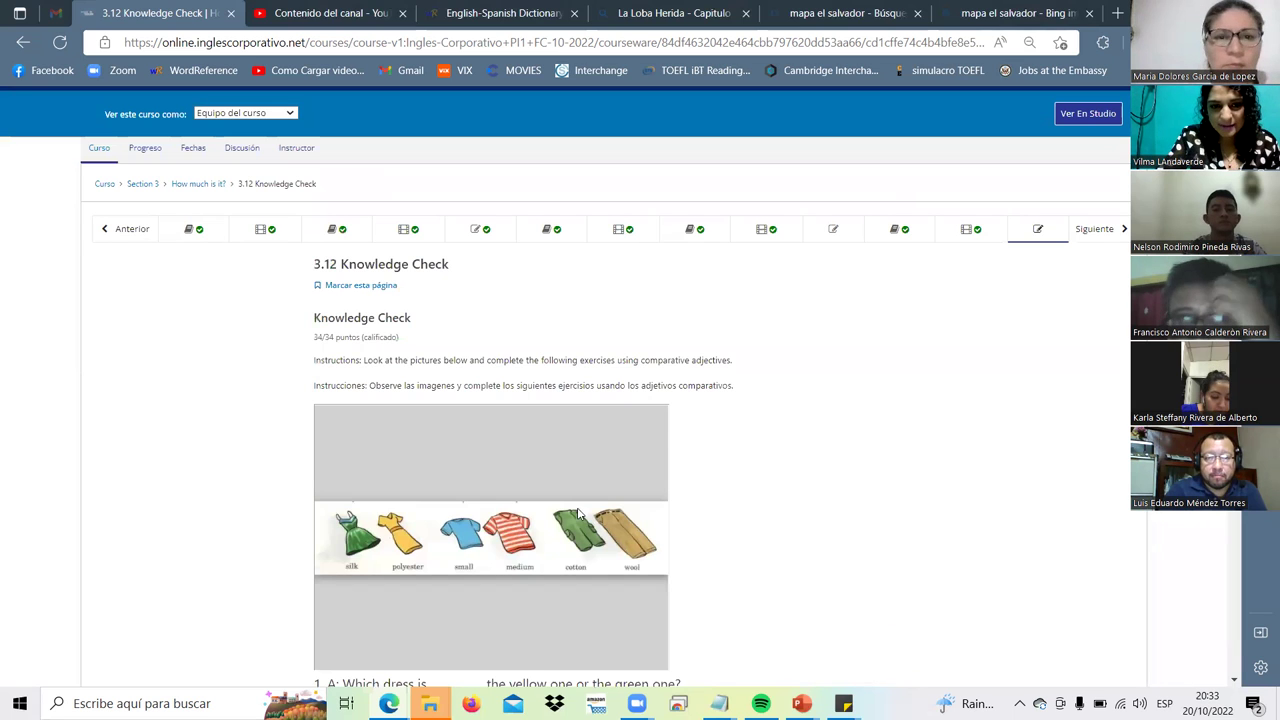
pyautogui.scroll(-1, 580, 455)
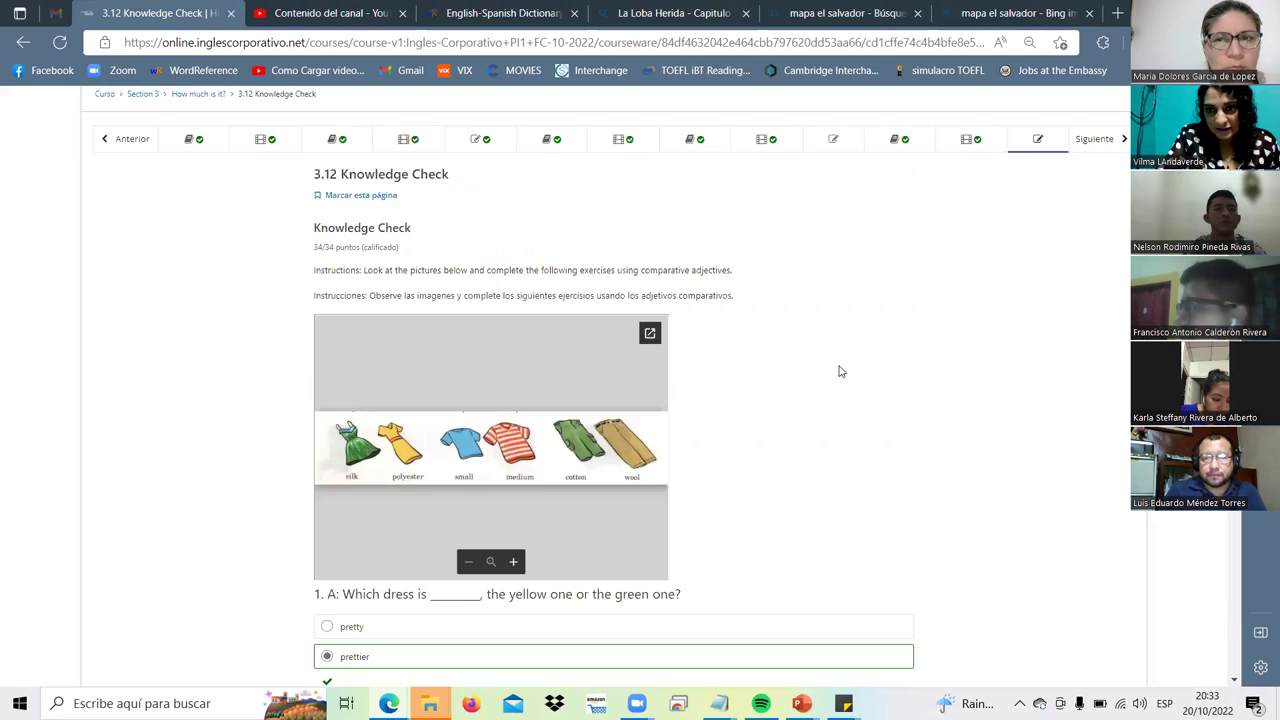
pyautogui.scroll(1, 899, 371)
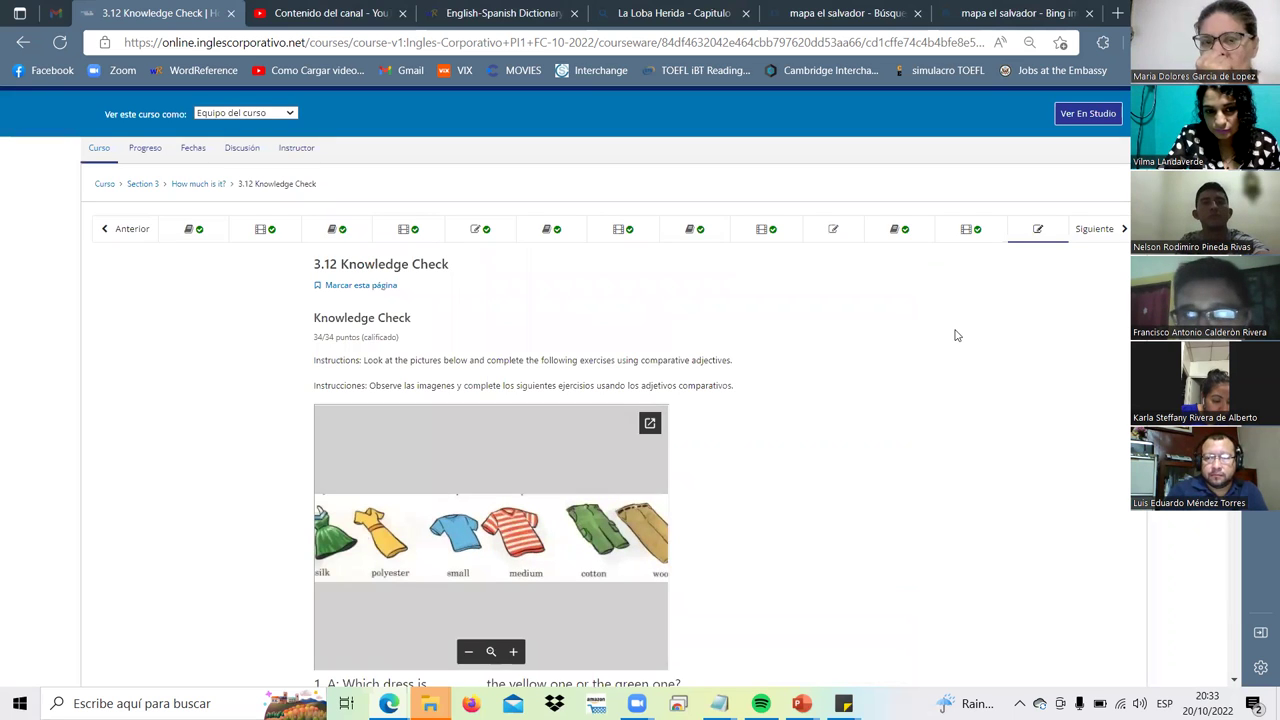
# Step: Go on to the Listenings section of the midterm exam and play the Part 1 conversation
pyautogui.click(1105, 229)
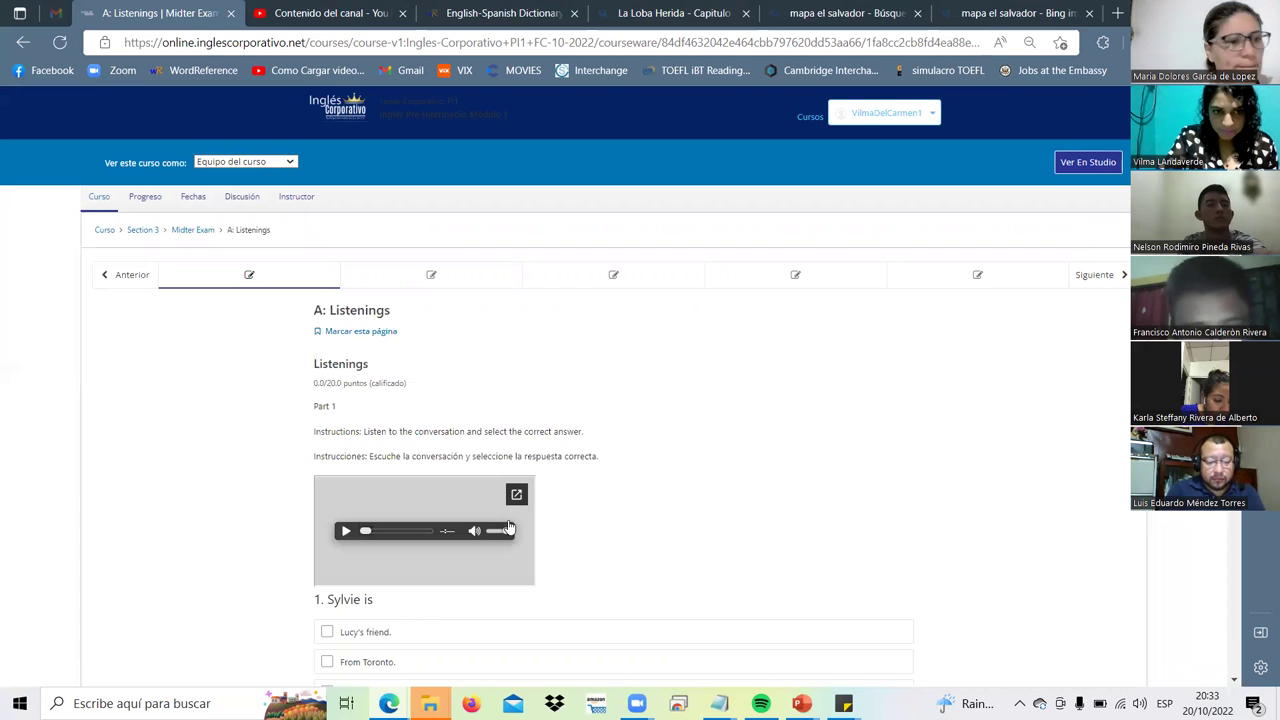
pyautogui.scroll(-2, 338, 374)
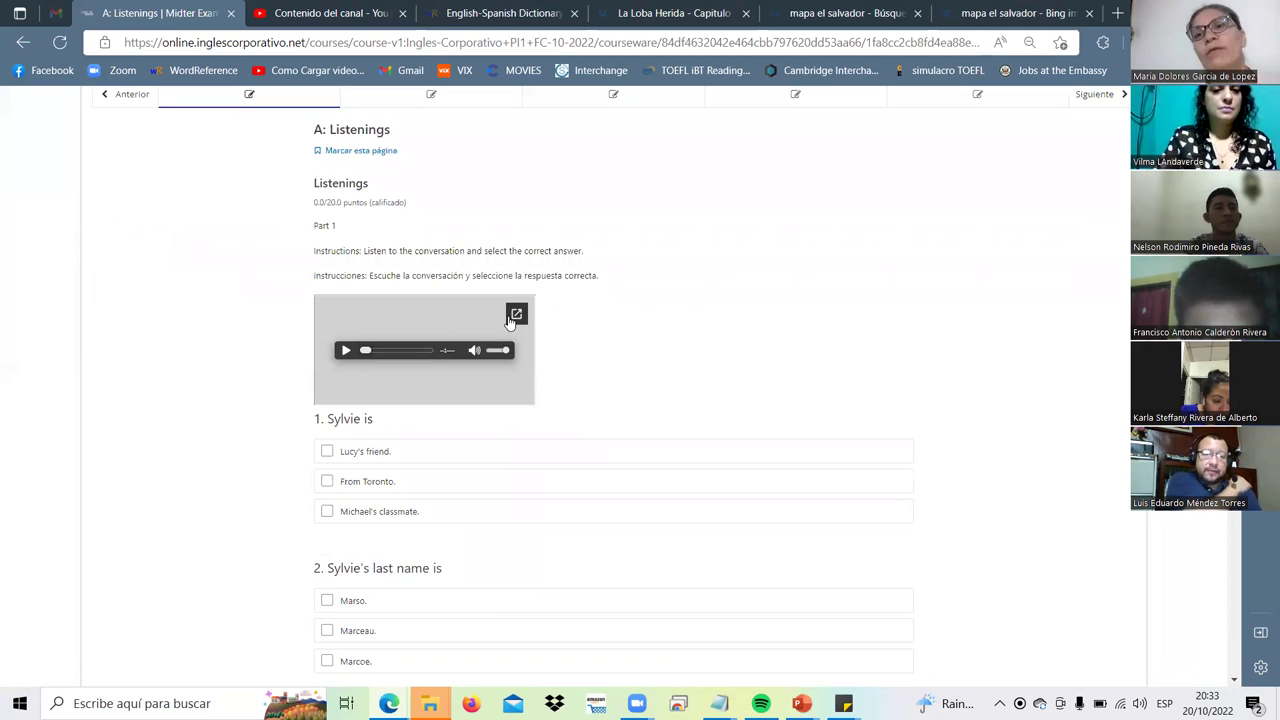
pyautogui.click(344, 352)
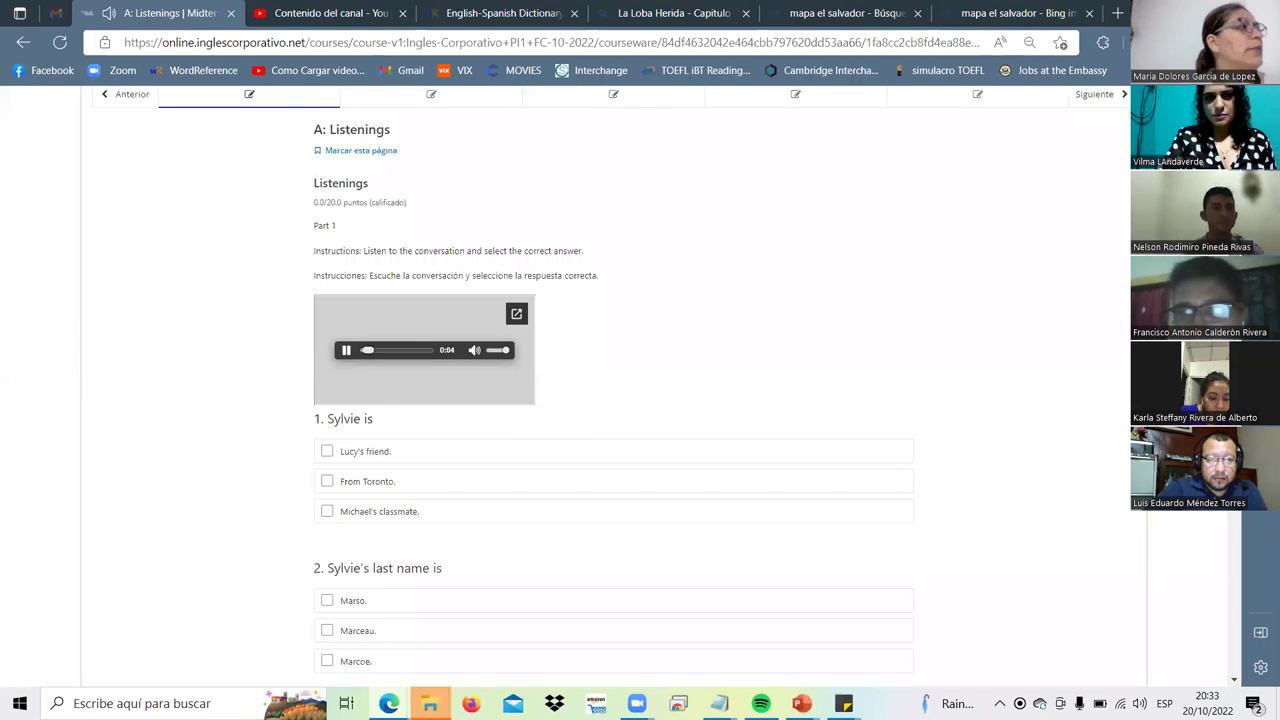
# Step: Read through the four Part 1 questions and their answer options while the conversation plays
pyautogui.scroll(-2, 614, 400)
pyautogui.scroll(-1, 614, 400)
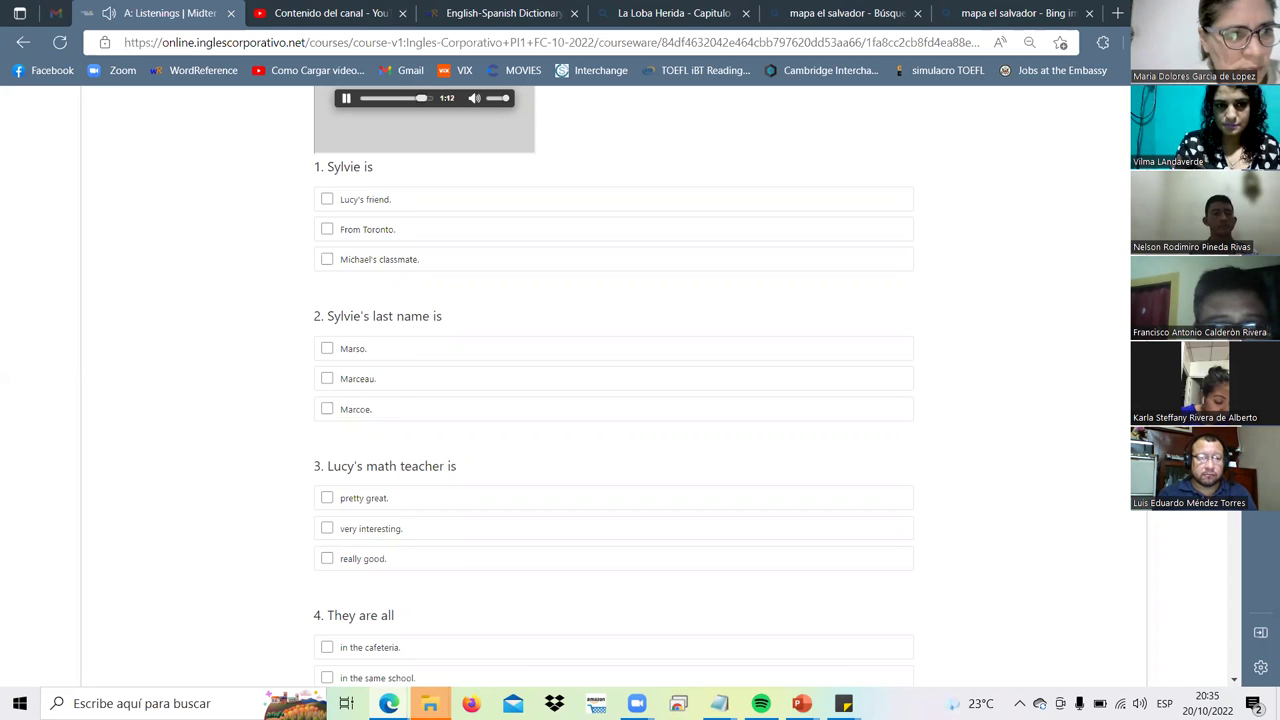
pyautogui.scroll(-2, 614, 400)
pyautogui.scroll(-2, 614, 400)
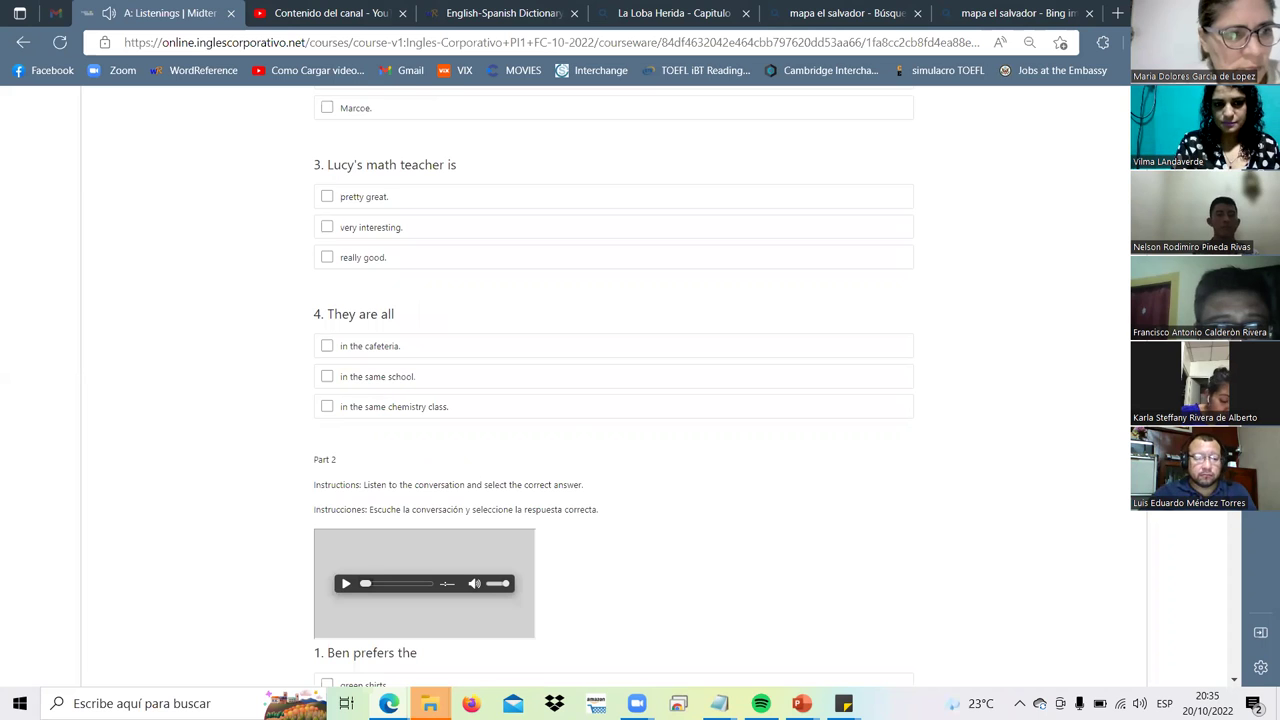
pyautogui.scroll(-1, 614, 400)
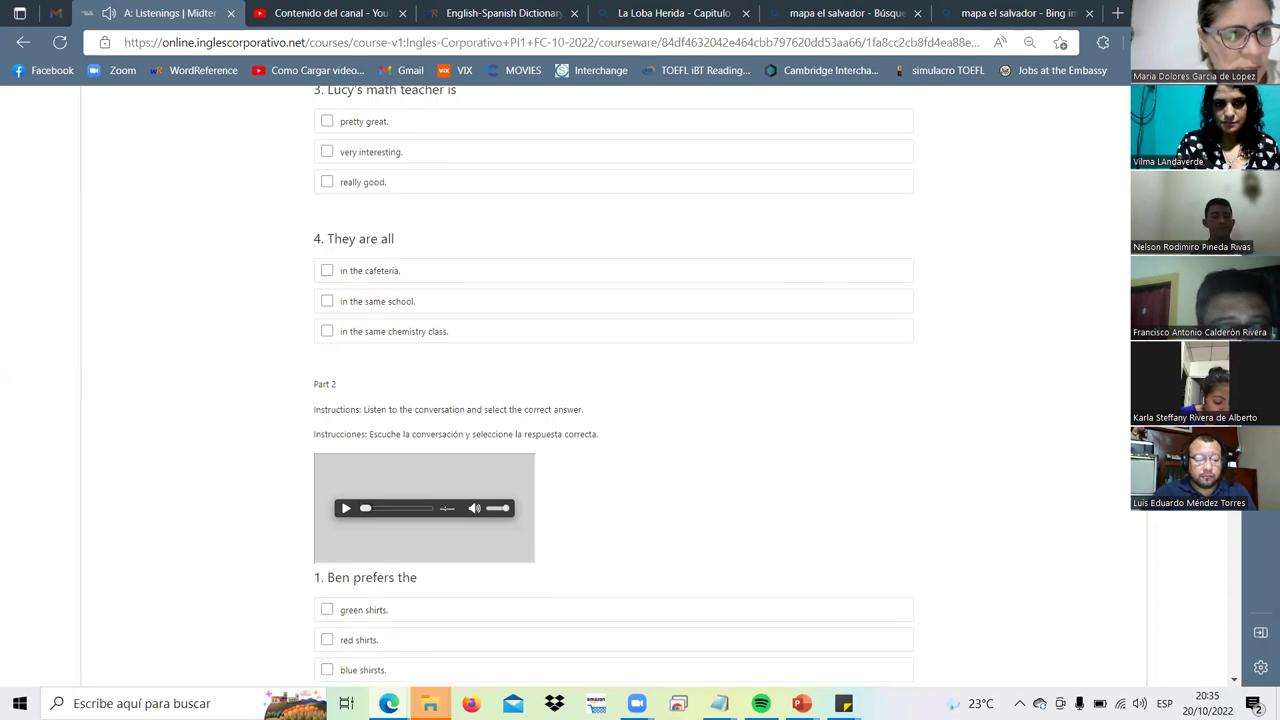
pyautogui.scroll(1, 614, 400)
pyautogui.scroll(1, 614, 400)
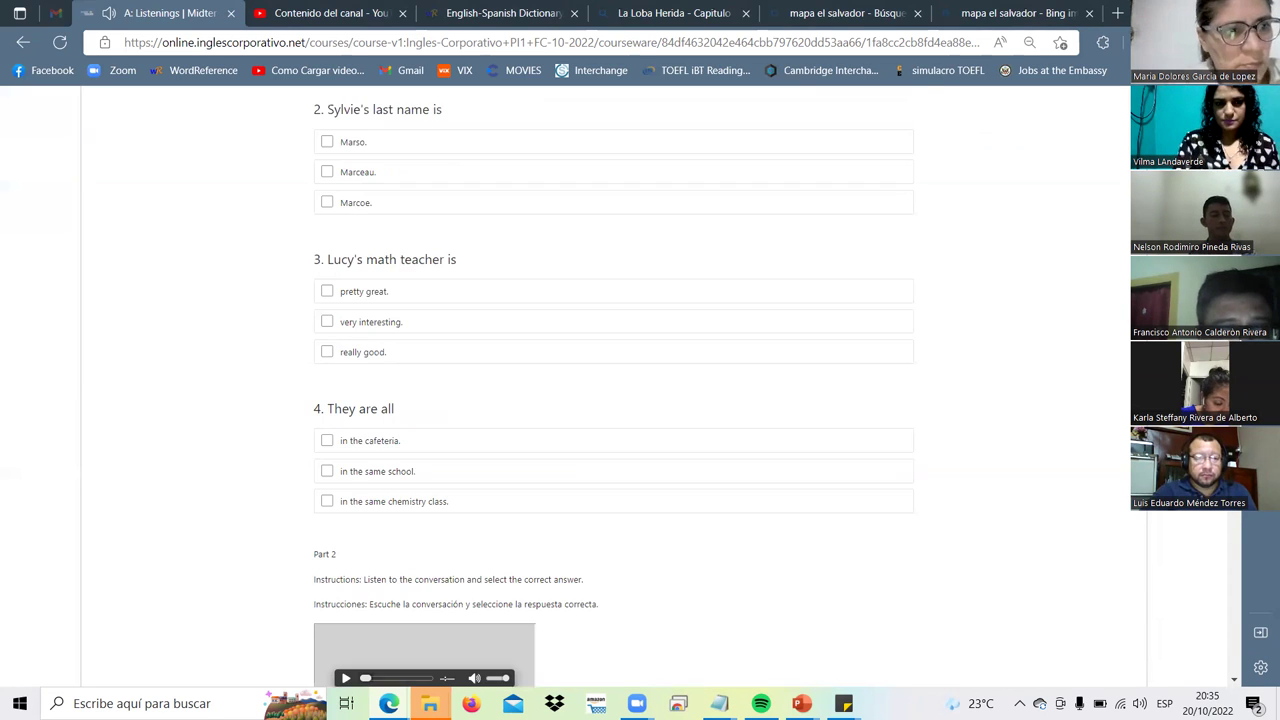
pyautogui.scroll(1, 614, 400)
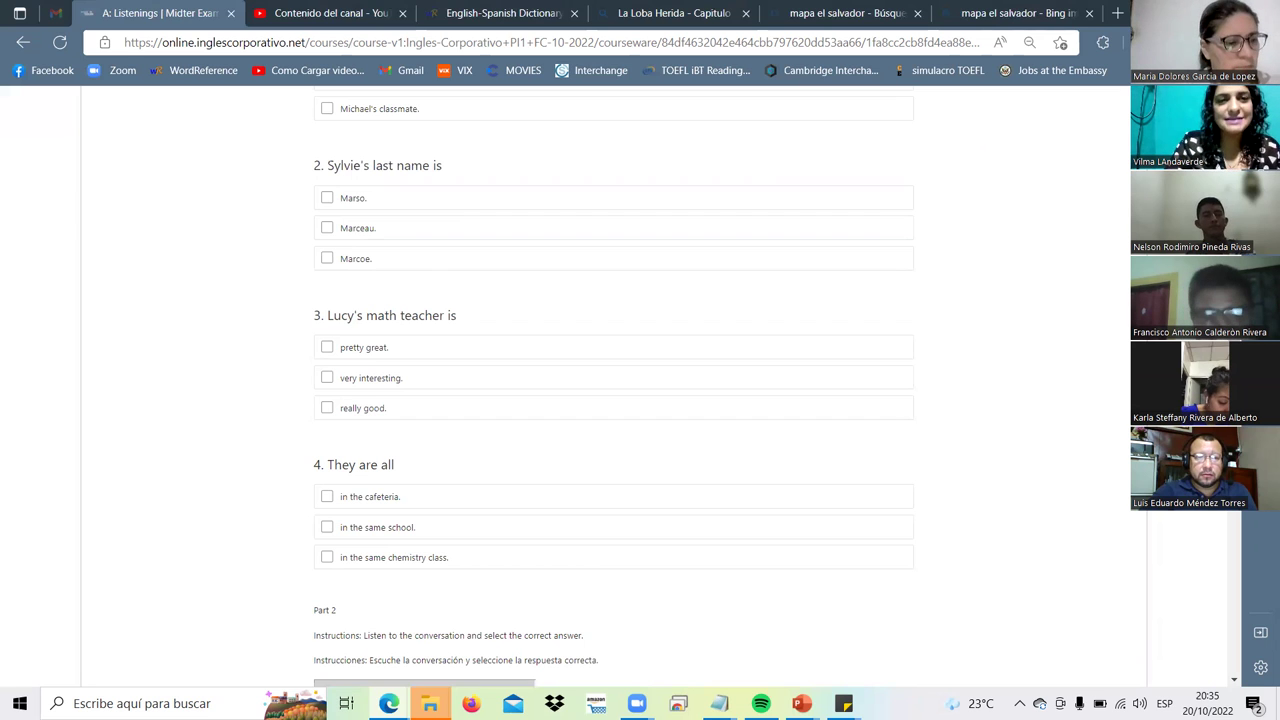
pyautogui.scroll(3, 1095, 287)
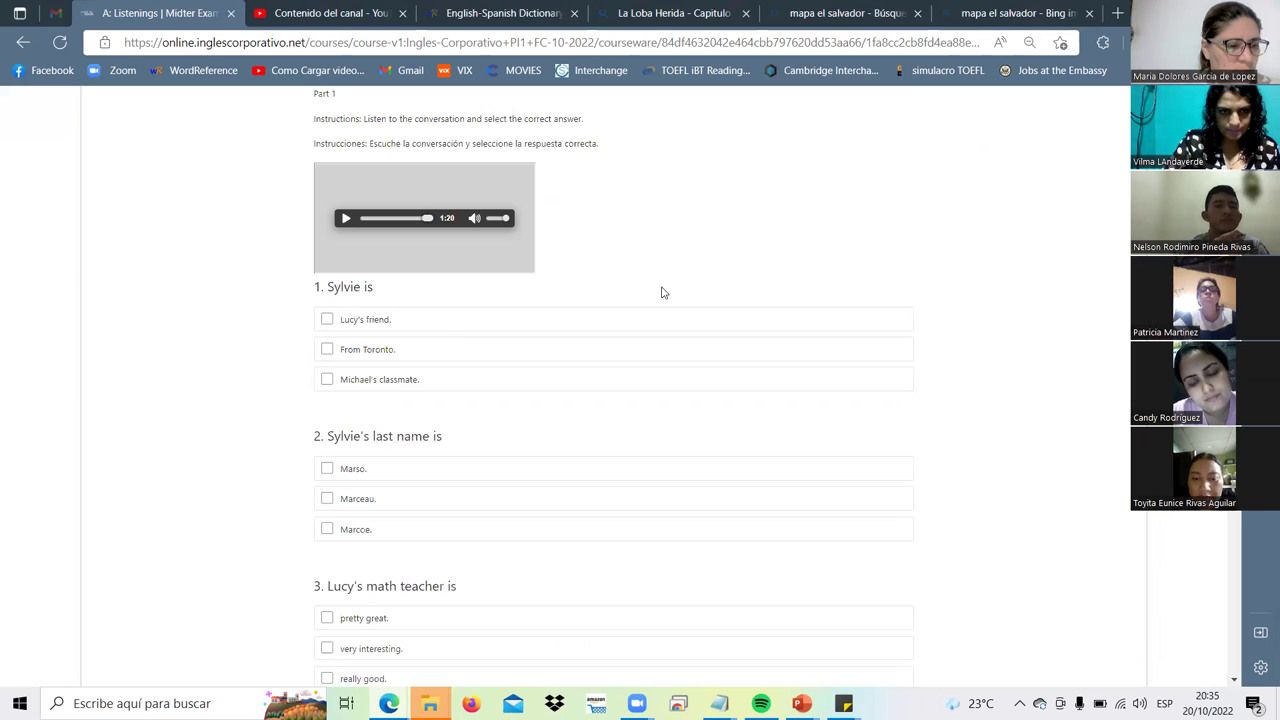
# Step: Answer Part 1 question 1 with the first option, the friend, and question 2 with the second last-name option
pyautogui.click(328, 318)
pyautogui.press('space')
pyautogui.scroll(-1, 453, 384)
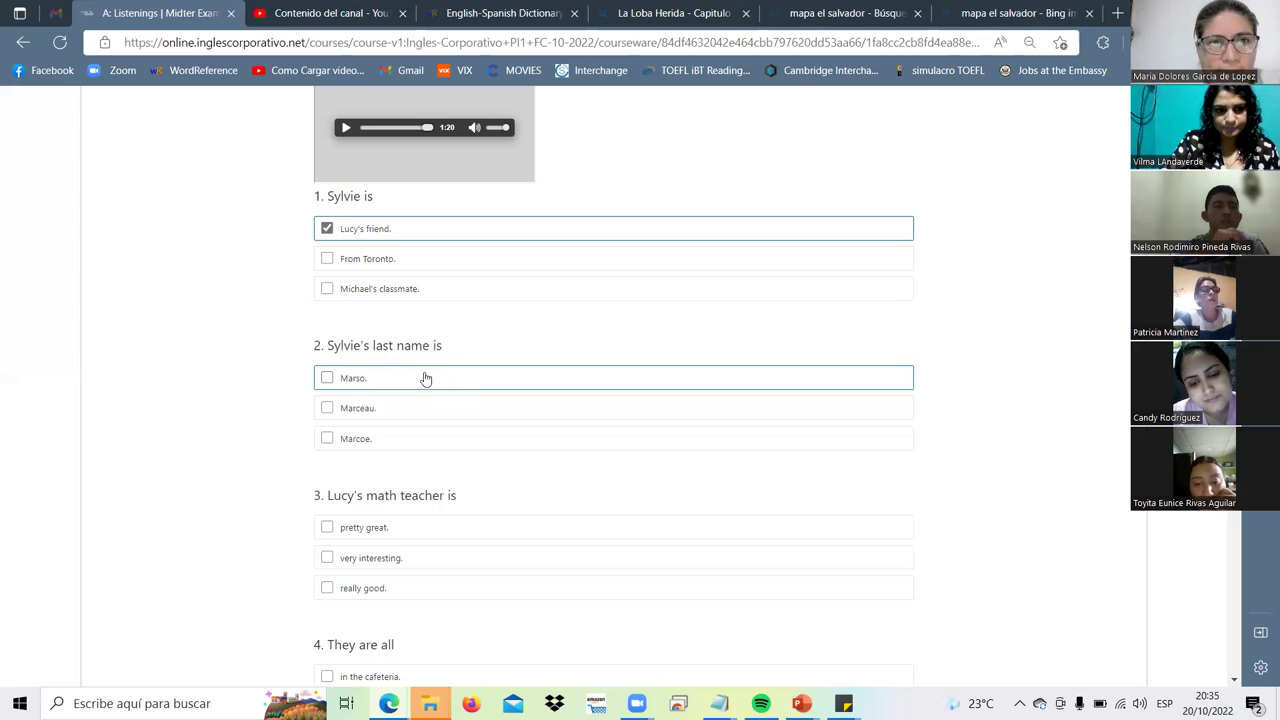
pyautogui.click(328, 410)
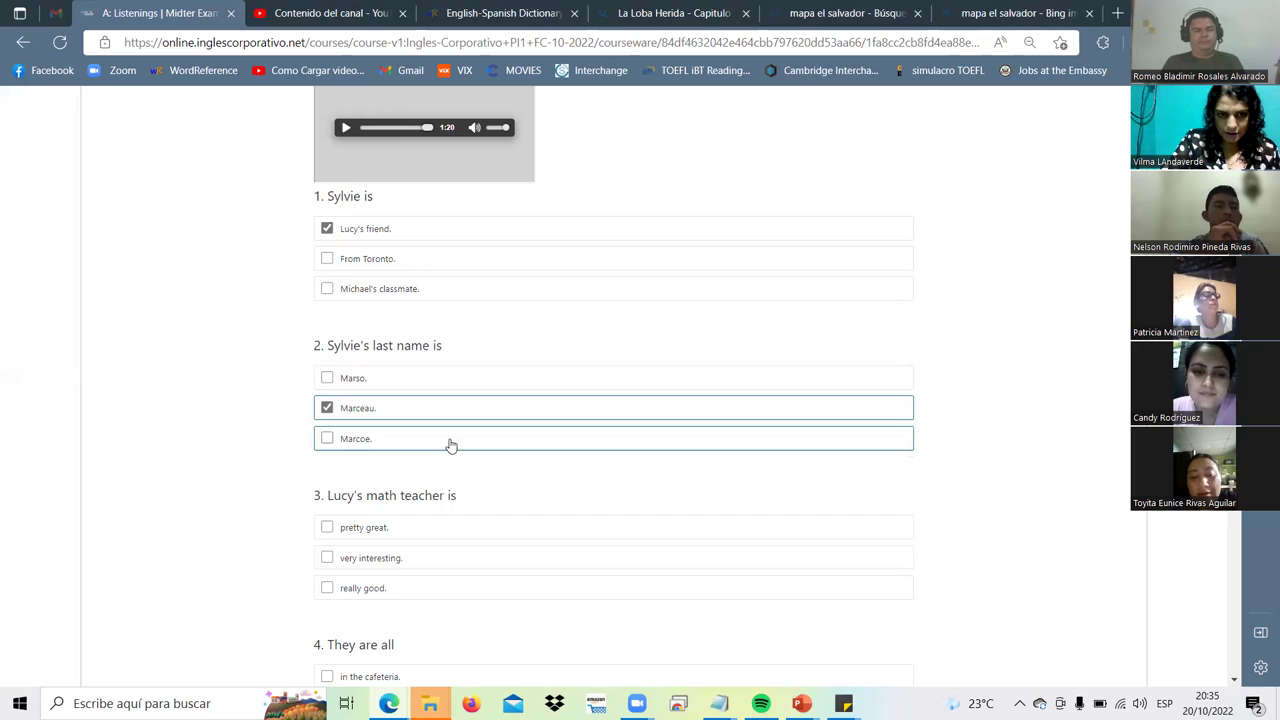
# Step: Answer Part 1 question 3 about the math teacher with "really good."
pyautogui.scroll(-1, 450, 445)
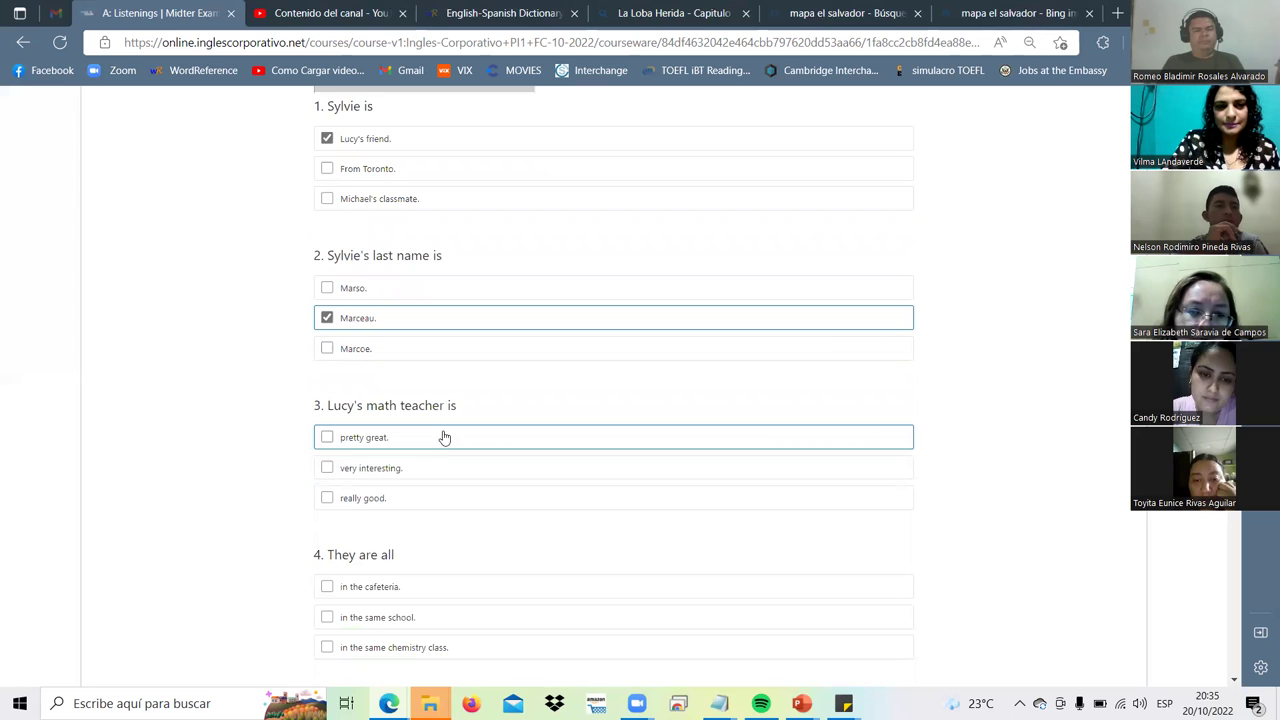
pyautogui.click(326, 497)
pyautogui.scroll(-2, 392, 470)
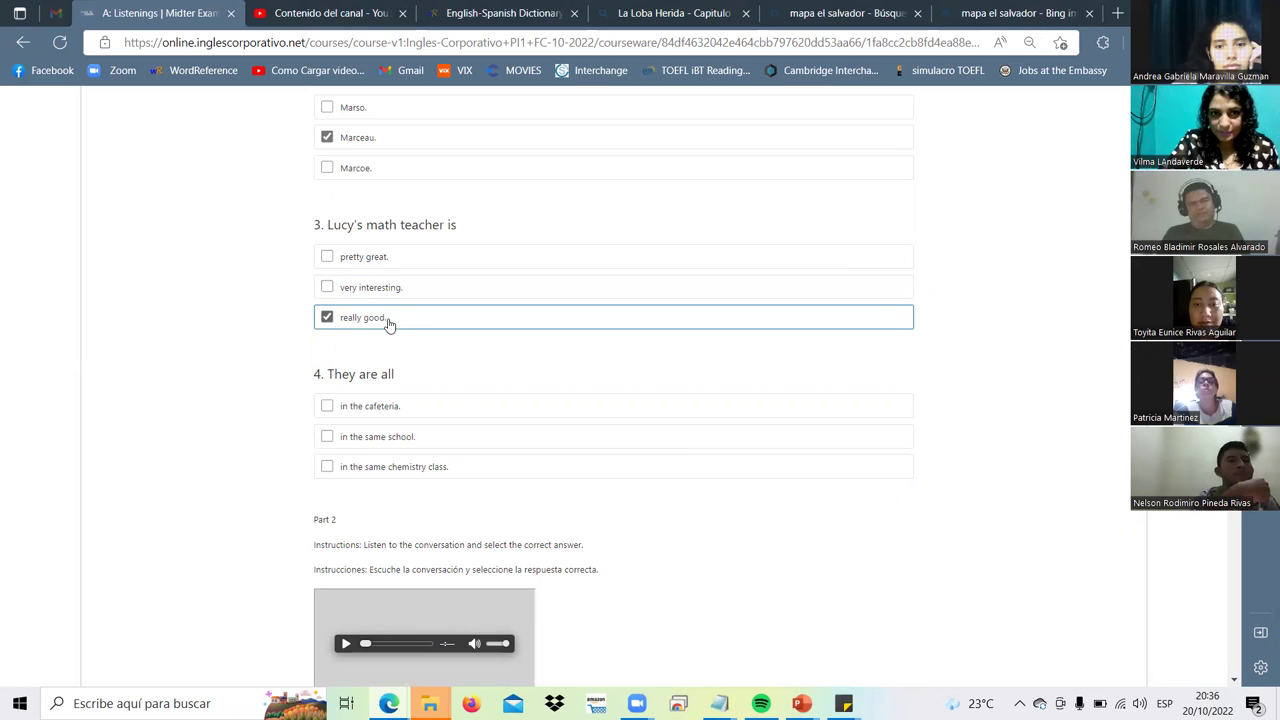
pyautogui.click(329, 287)
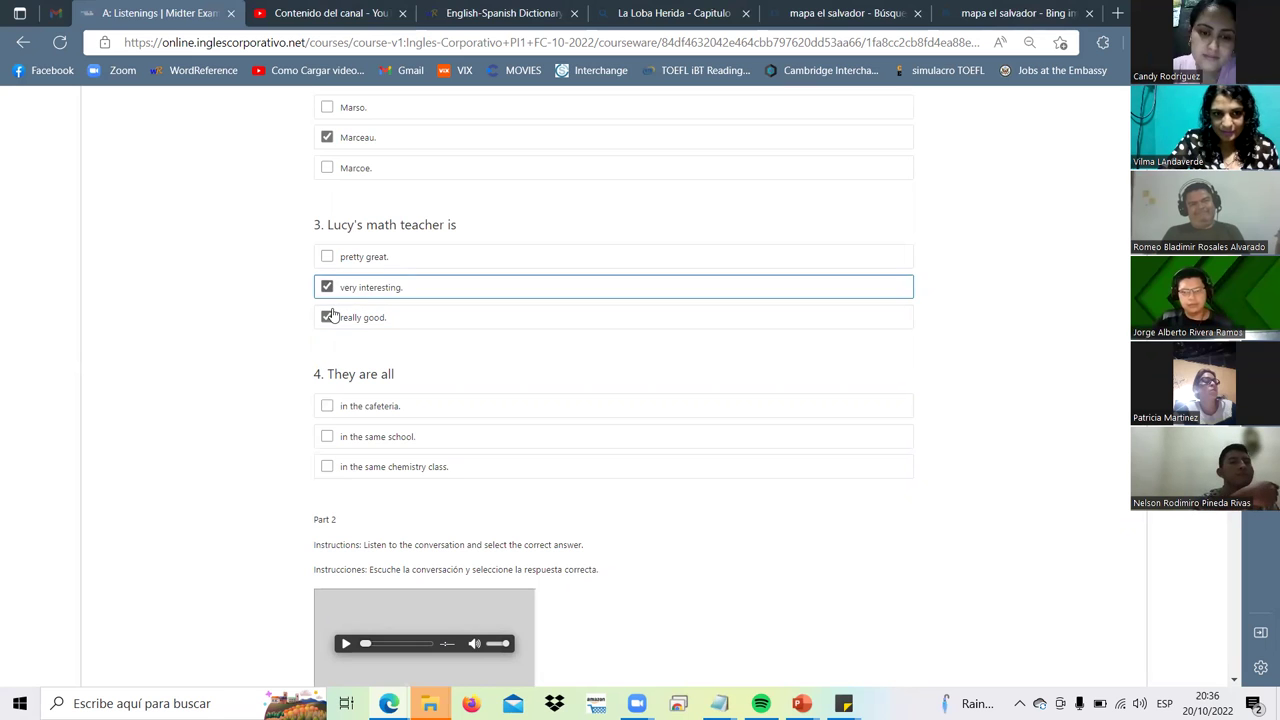
pyautogui.click(370, 320)
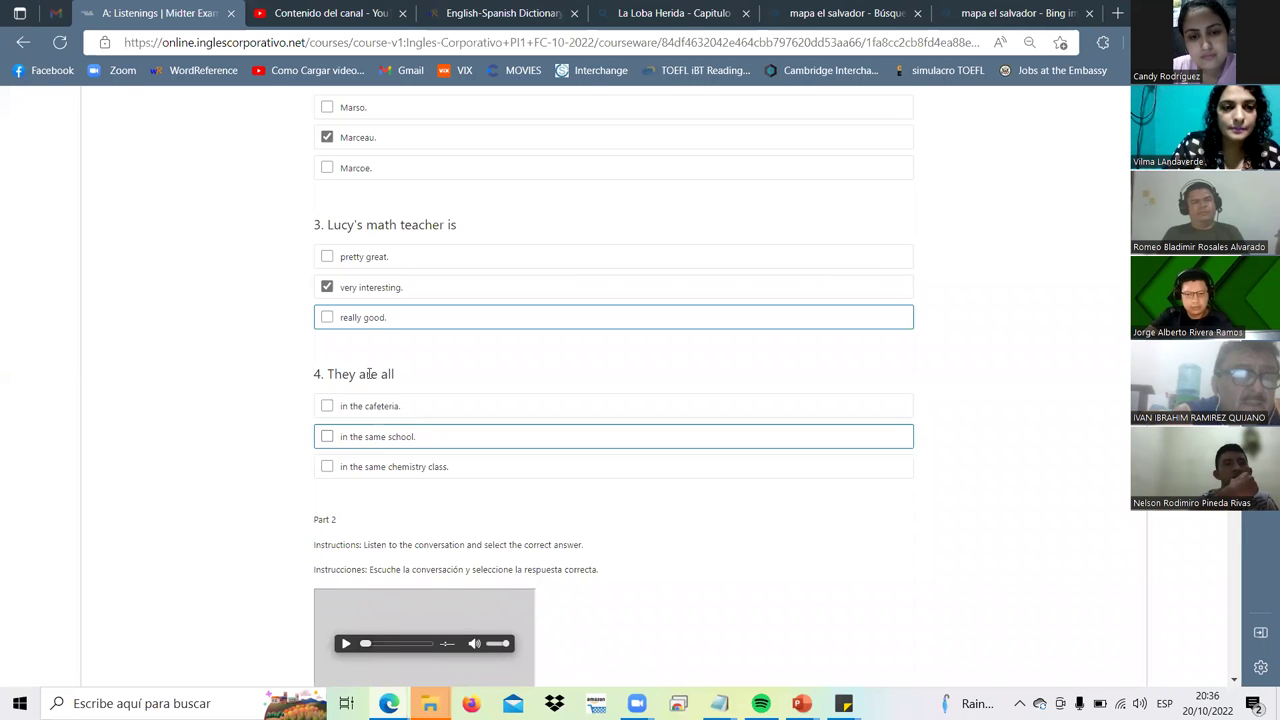
pyautogui.click(327, 318)
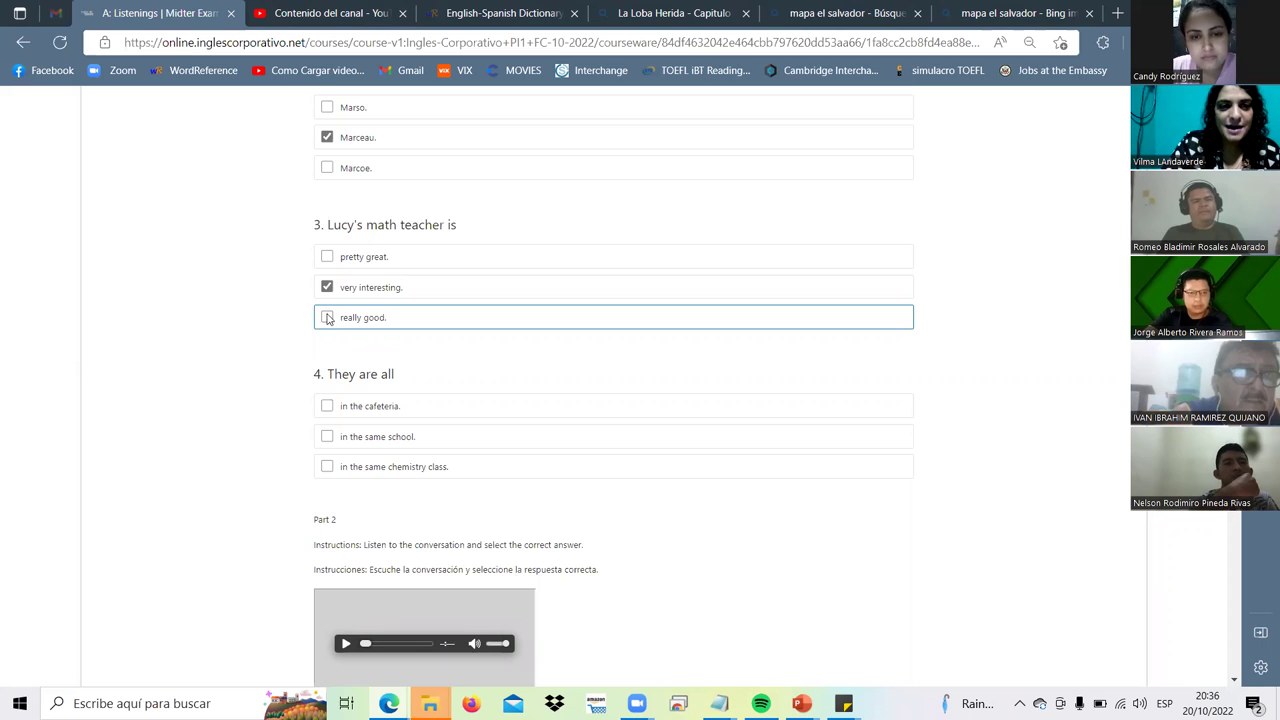
pyautogui.click(327, 288)
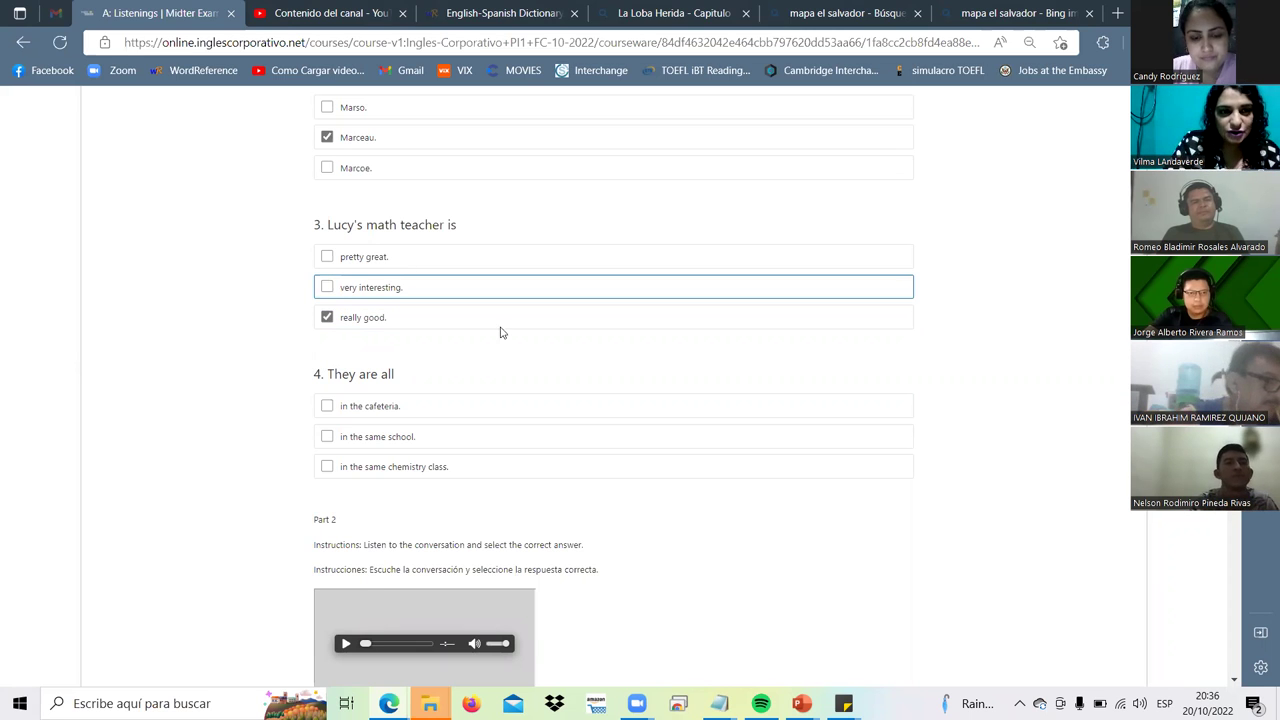
# Step: Answer Part 1 question 4, about where they all are, with "in the cafeteria."
pyautogui.scroll(3, 380, 242)
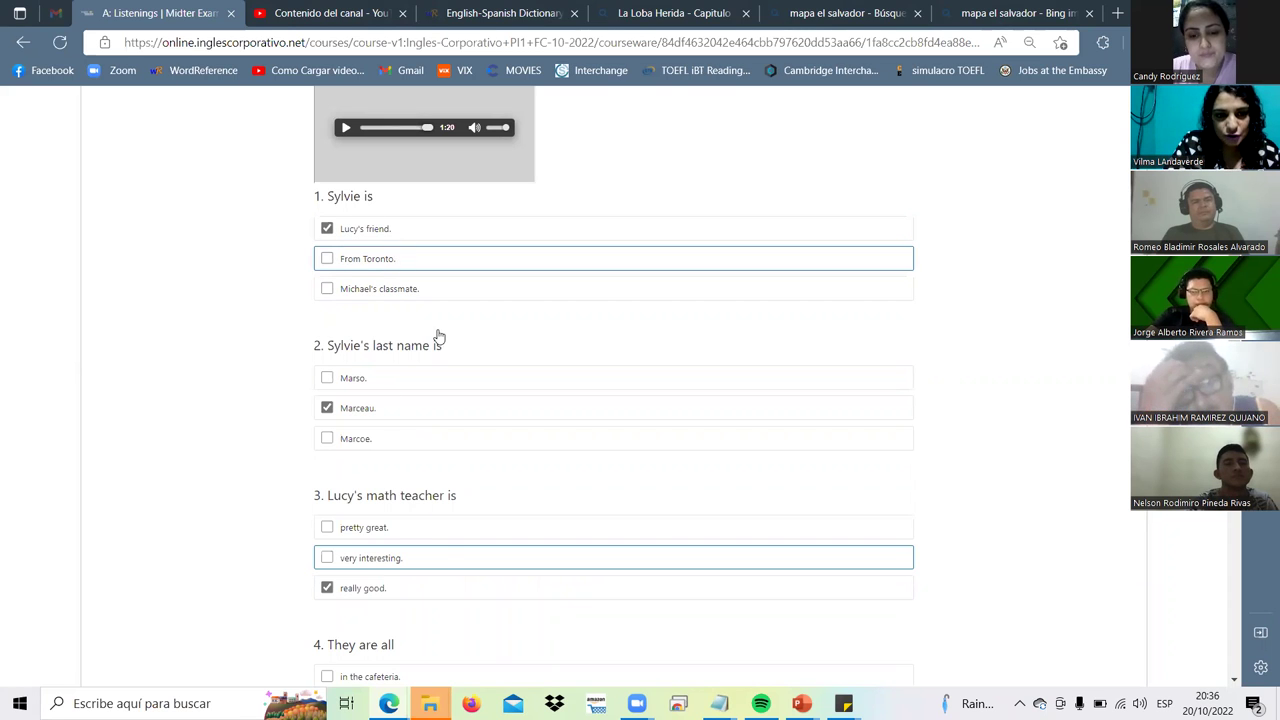
pyautogui.scroll(-2, 430, 345)
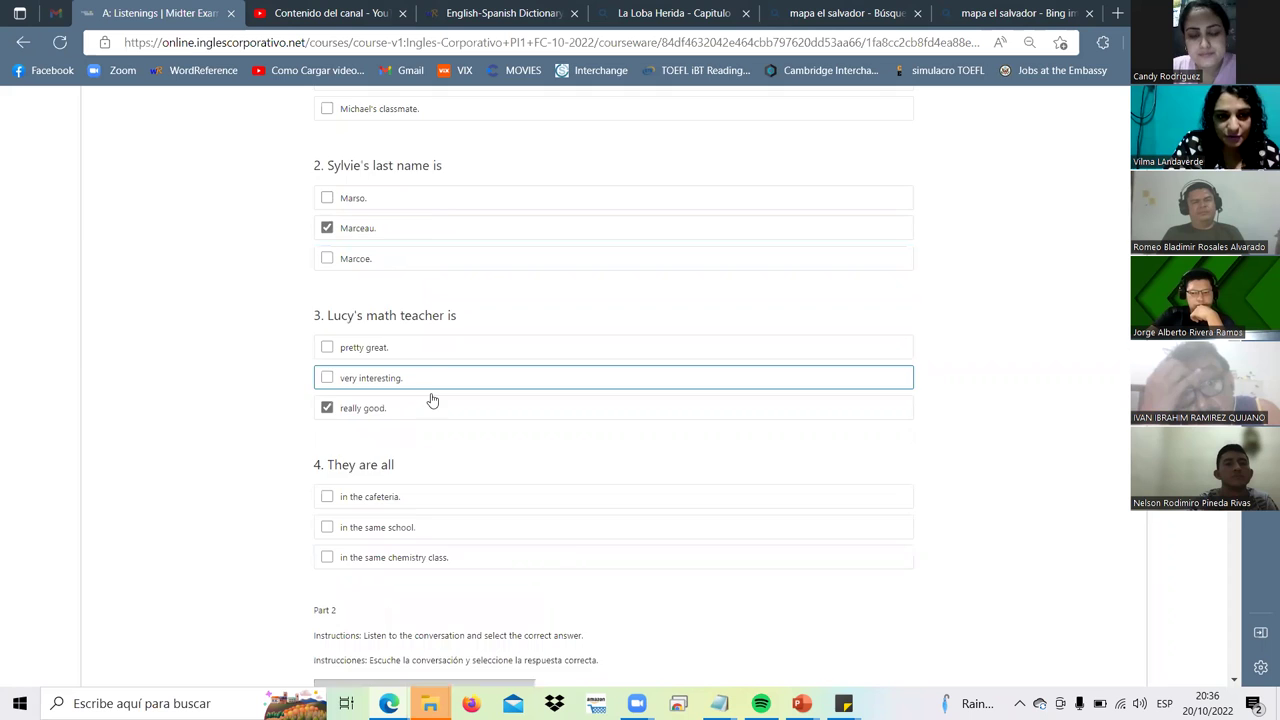
pyautogui.scroll(-1, 425, 400)
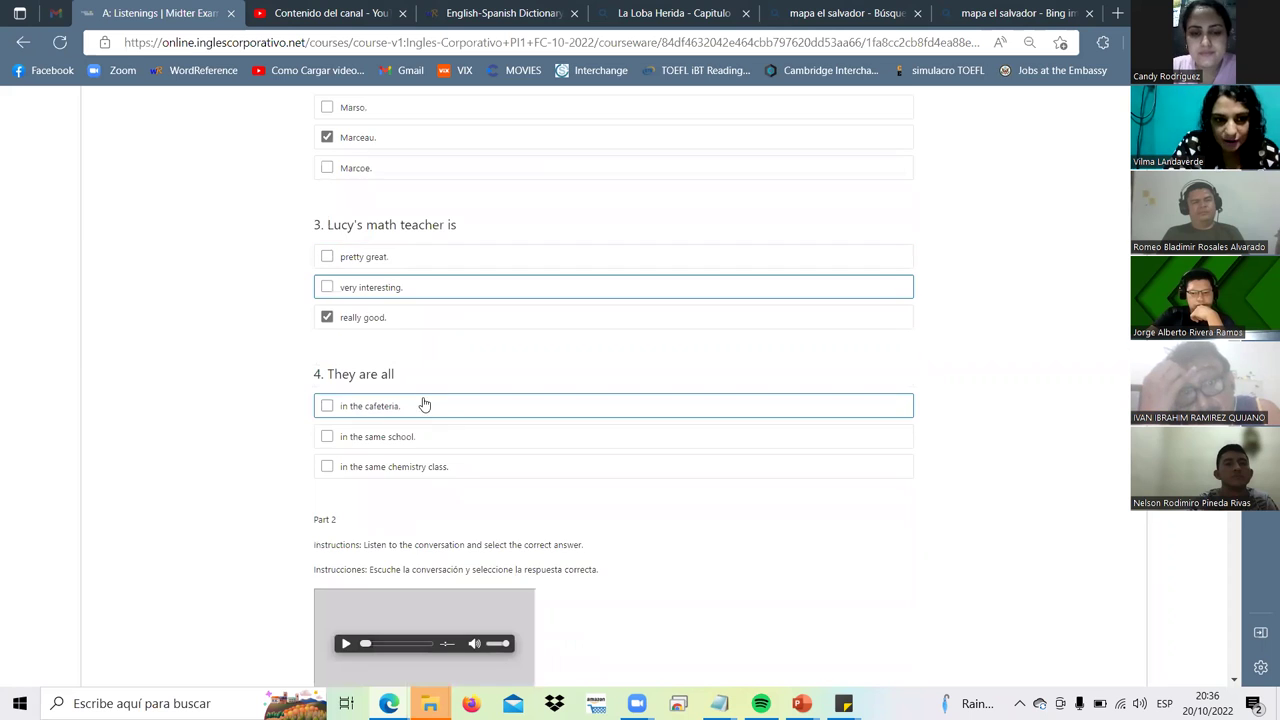
pyautogui.click(327, 406)
# Step: Look over the Part 1 and Part 2 questions and change the Part 1 question 4 answer to only "in the same school."
pyautogui.scroll(-1, 420, 440)
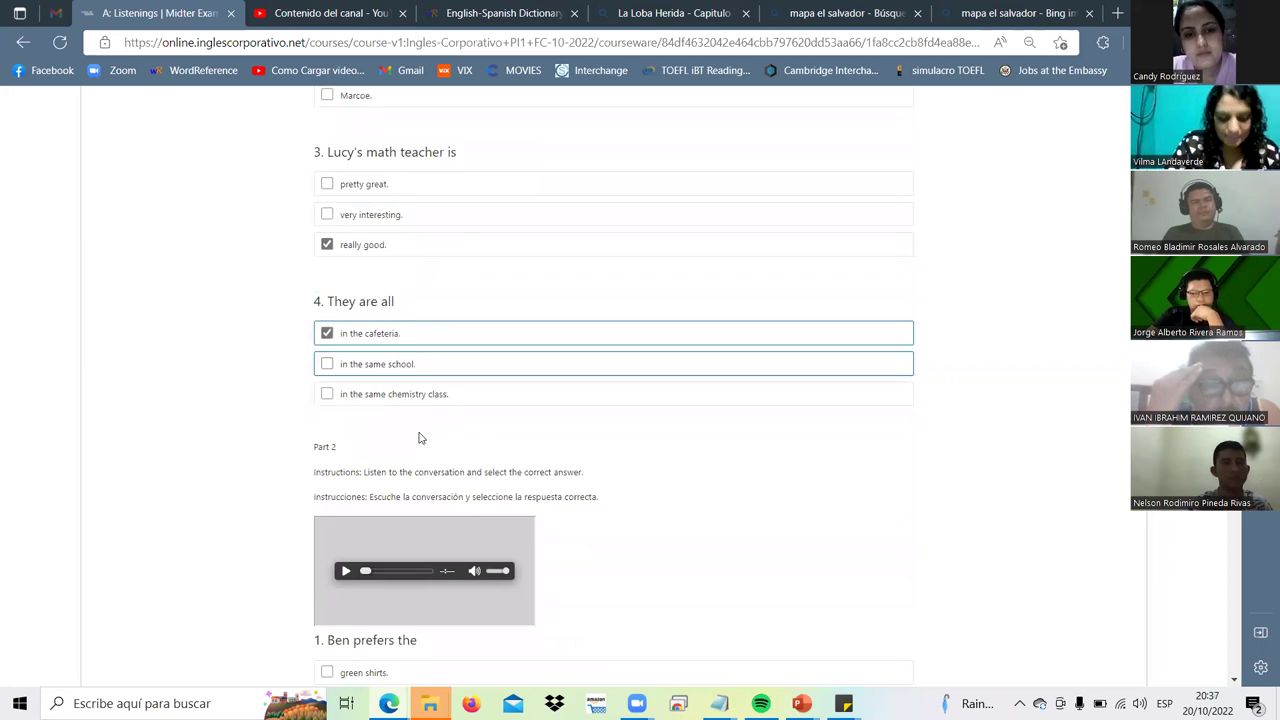
pyautogui.scroll(-1, 420, 440)
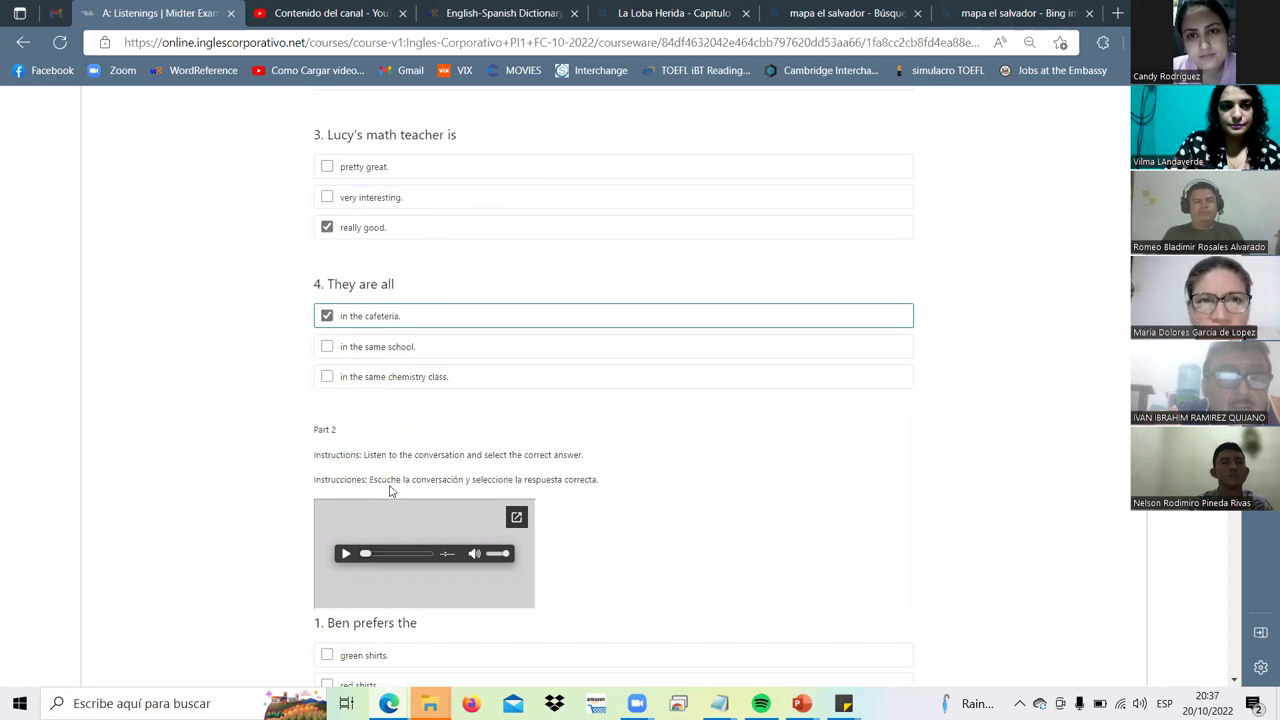
pyautogui.scroll(-5, 390, 490)
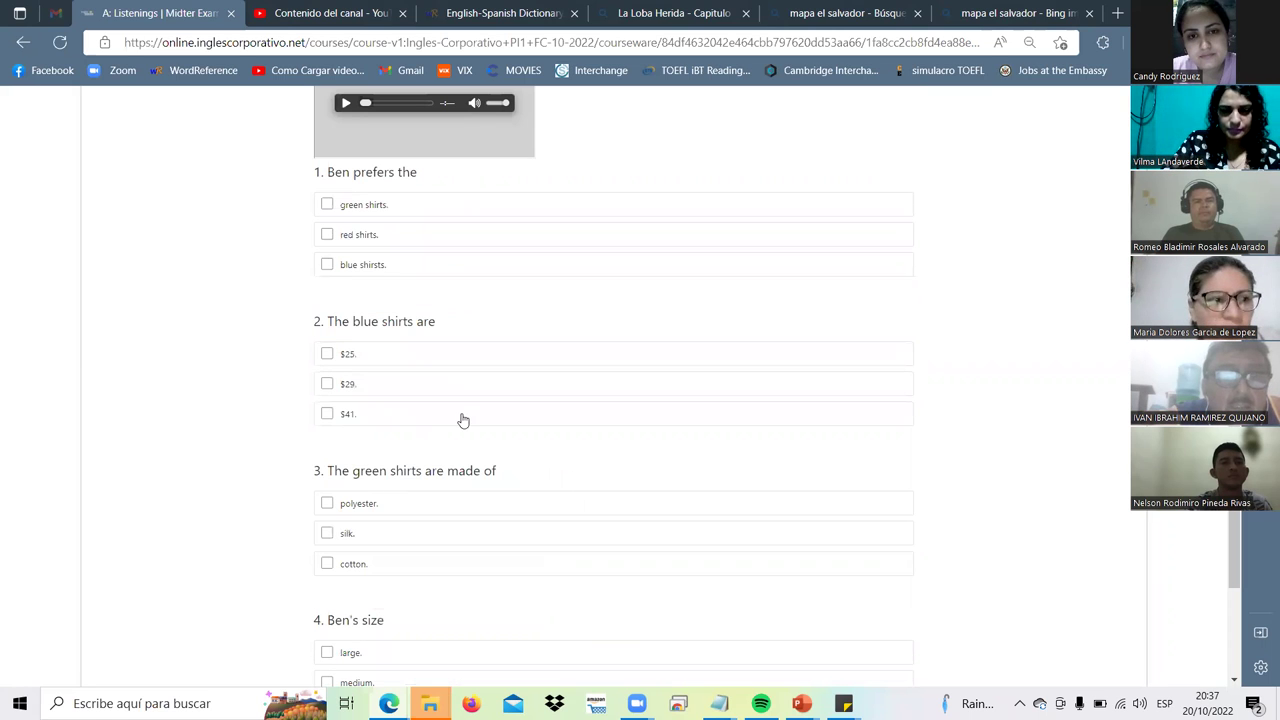
pyautogui.scroll(10, 474, 399)
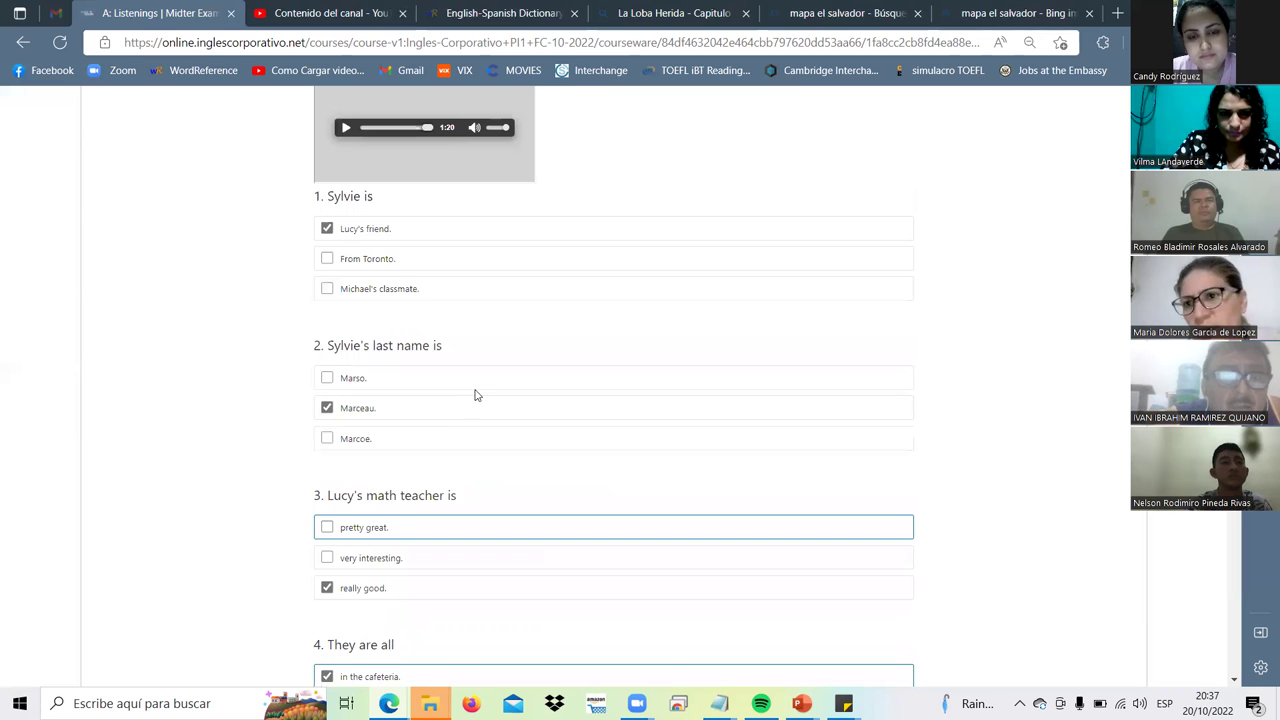
pyautogui.scroll(-2, 476, 394)
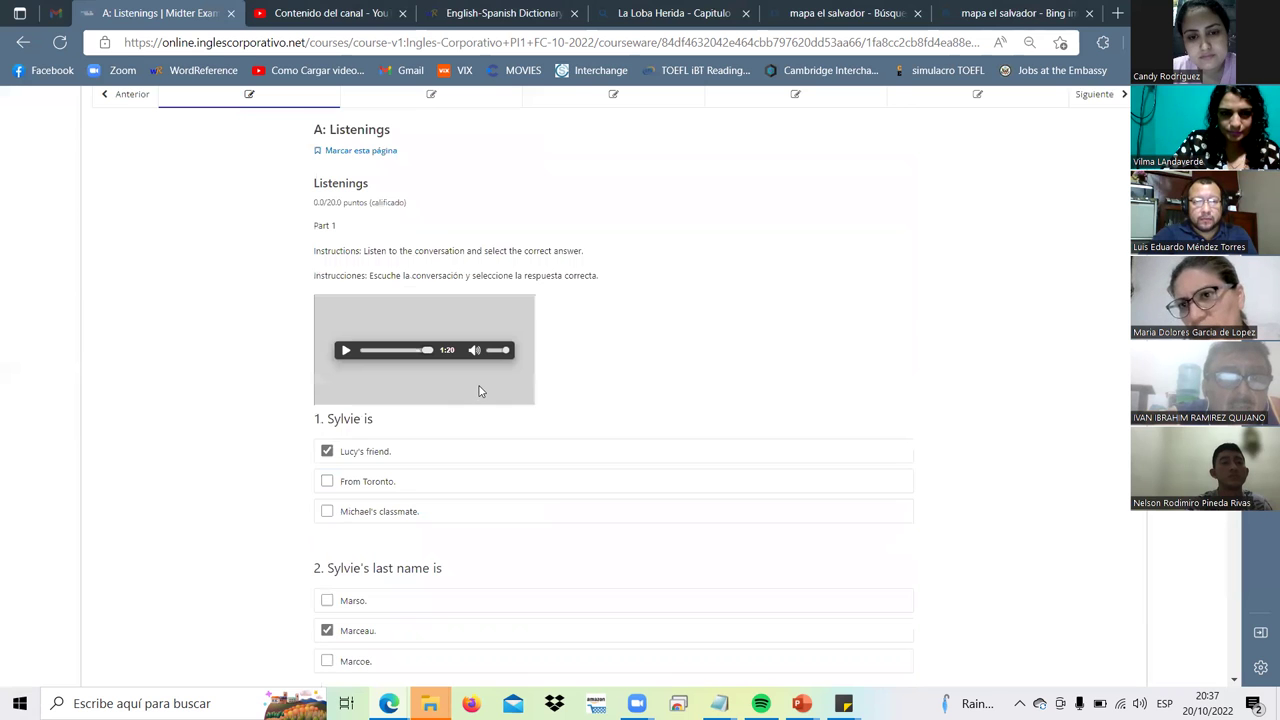
pyautogui.scroll(-2, 479, 391)
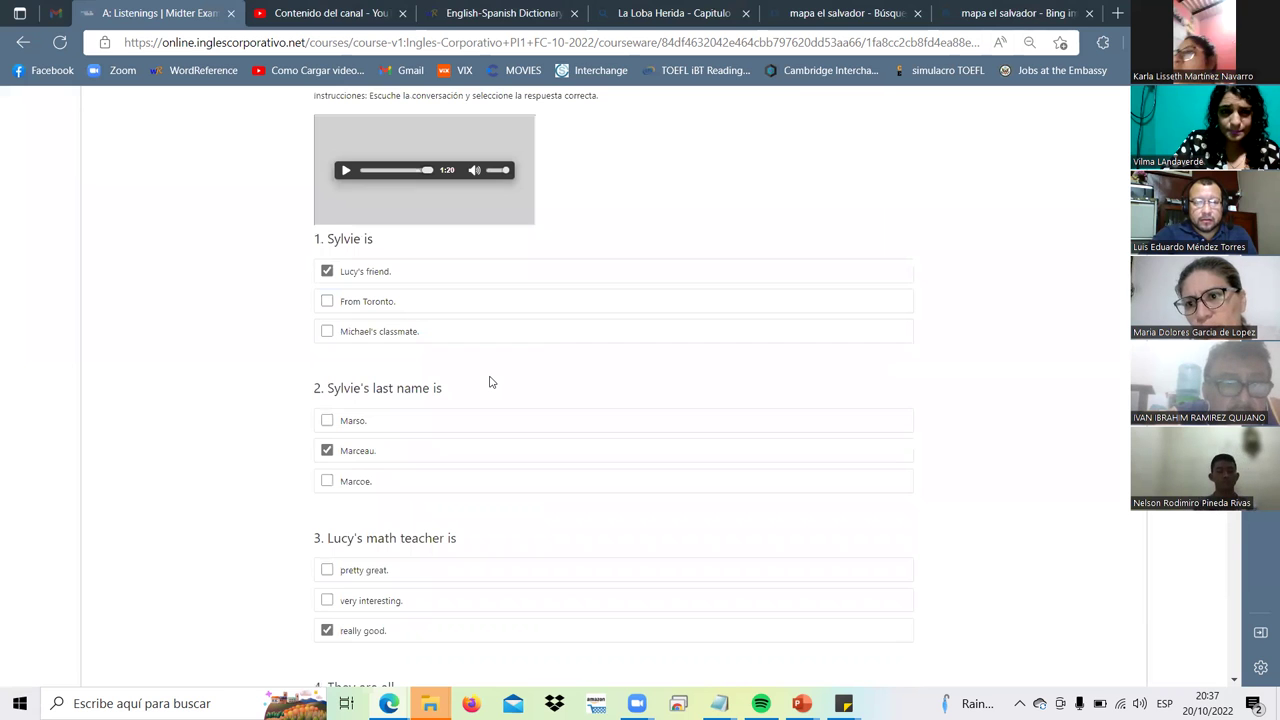
pyautogui.scroll(-1, 490, 370)
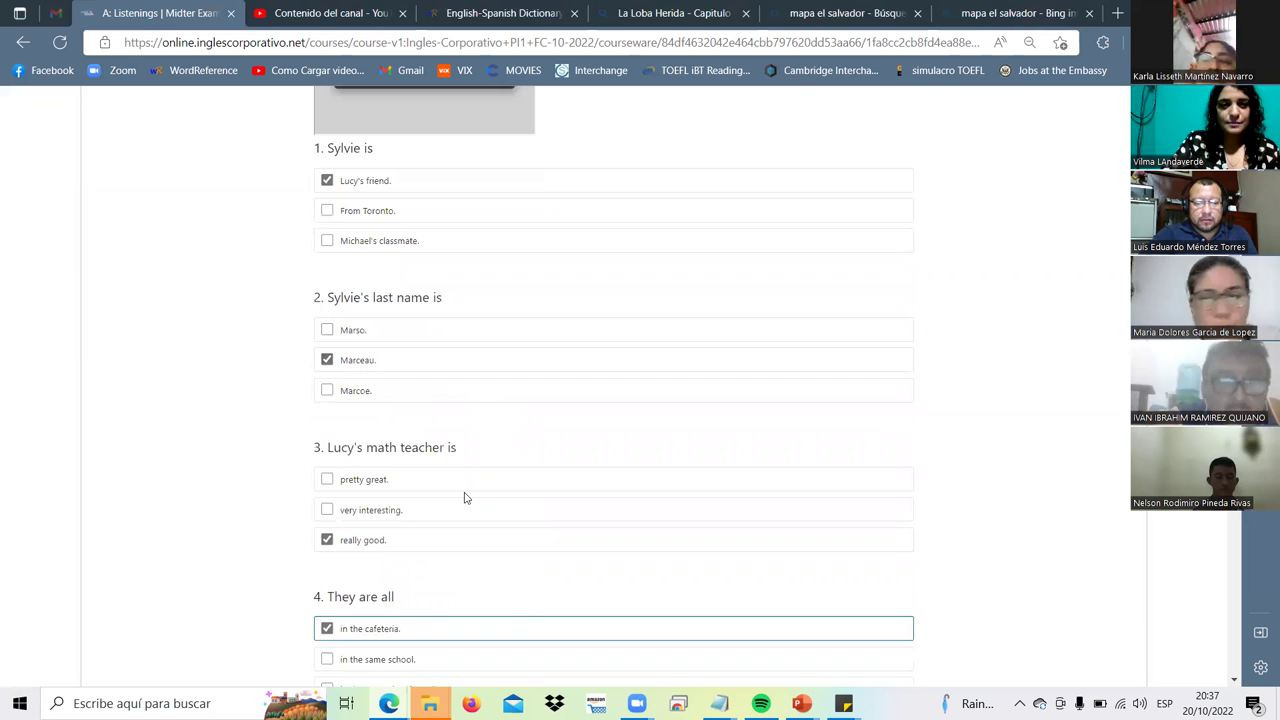
pyautogui.scroll(-2, 463, 497)
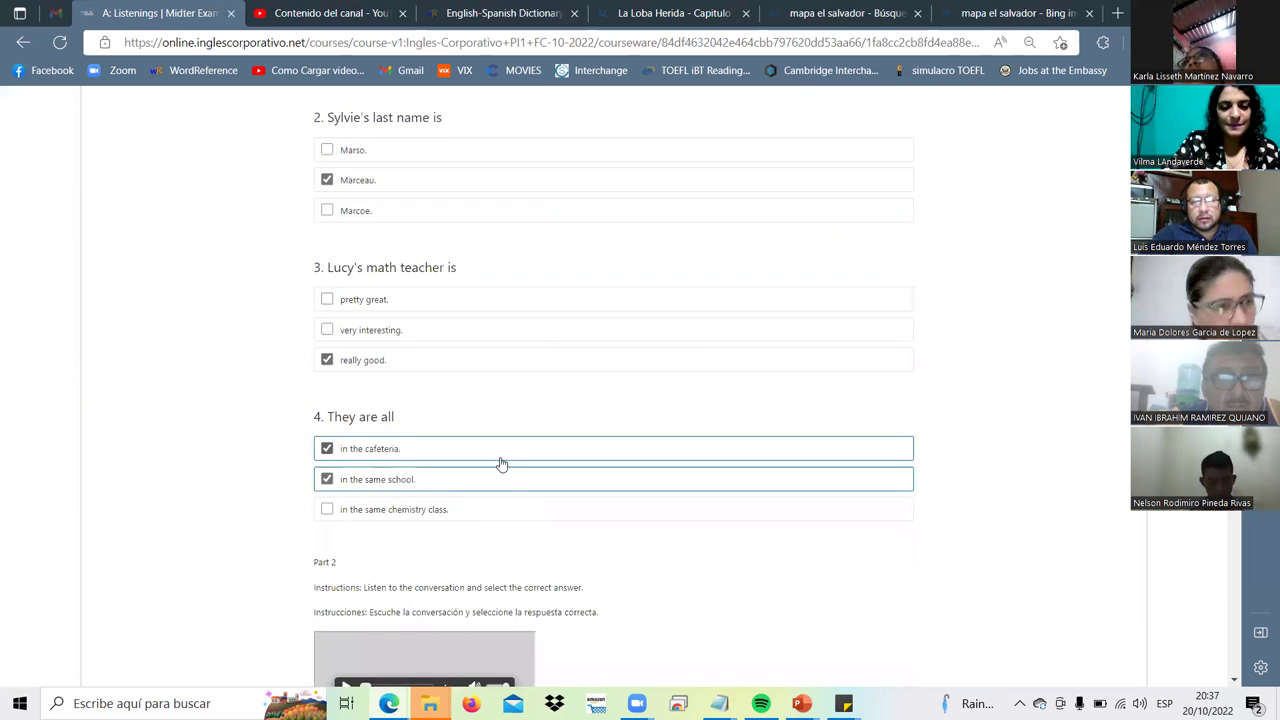
pyautogui.click(500, 468)
# Step: Open the Part 2 recording in its own window, resized and placed beside the questions with its player controls in view
pyautogui.scroll(-2, 502, 465)
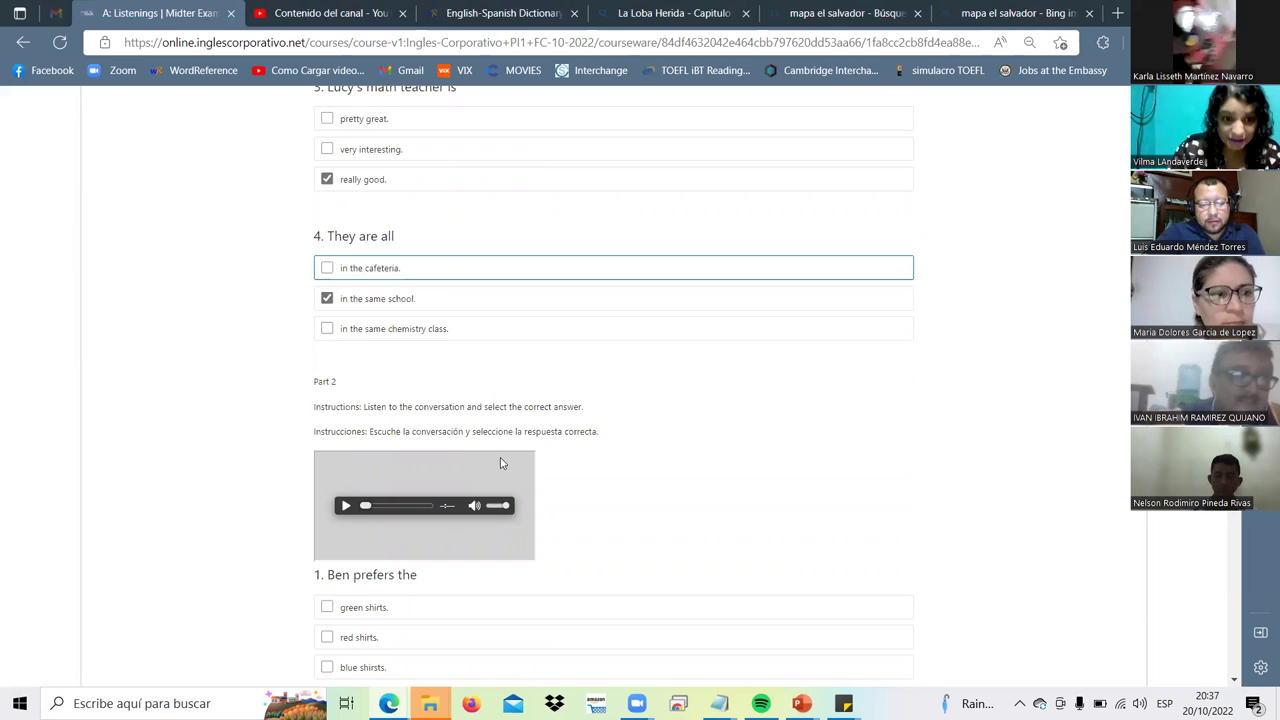
pyautogui.moveTo(358, 506)
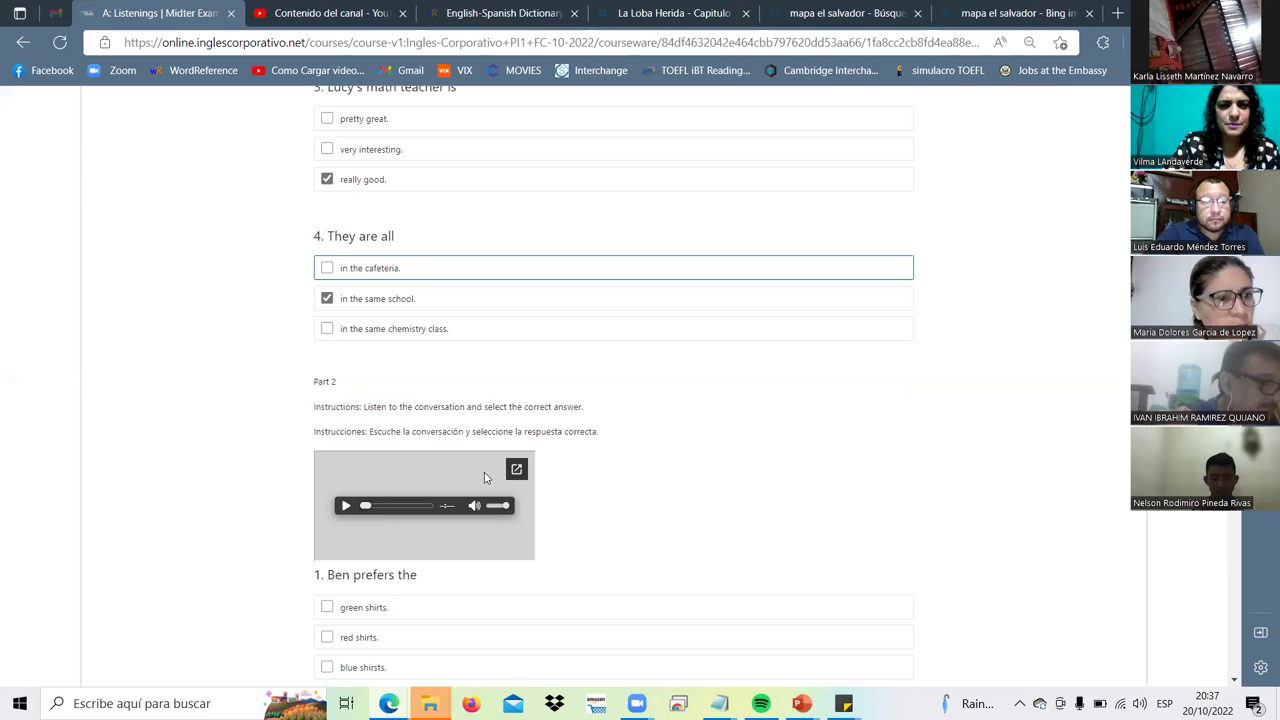
pyautogui.click(453, 428)
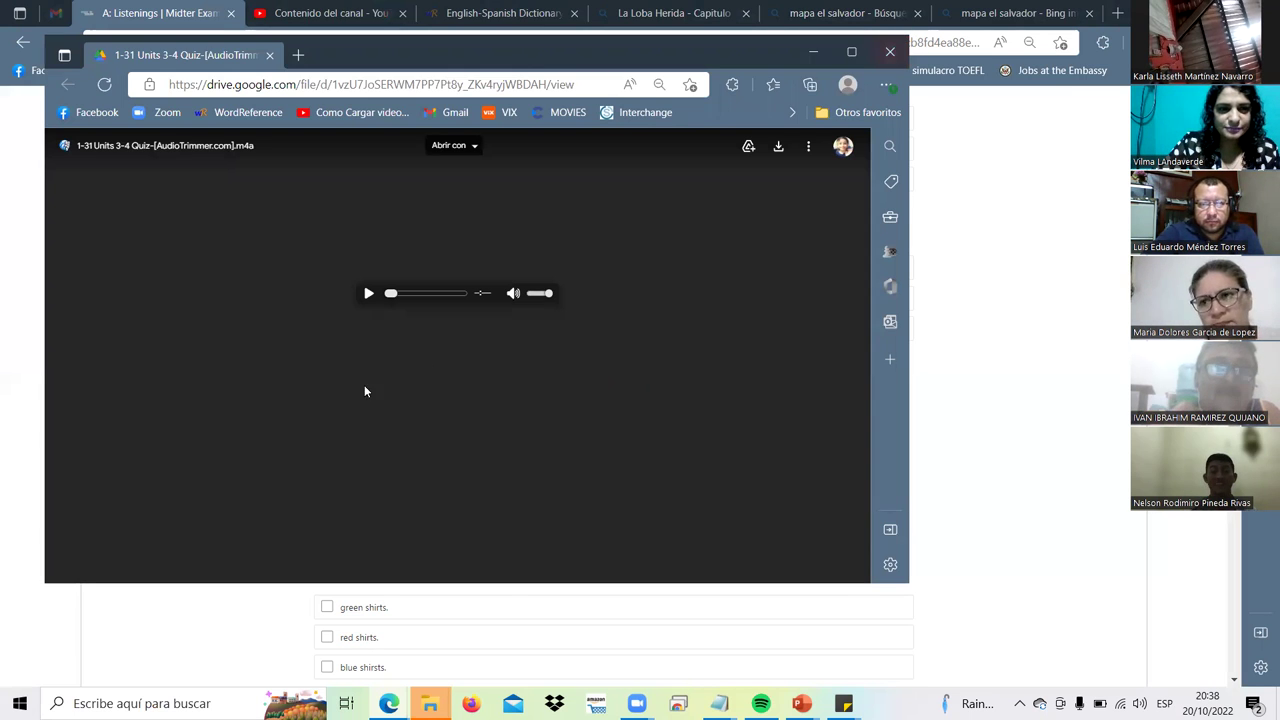
pyautogui.moveTo(909, 33); pyautogui.dragTo(472, 370)
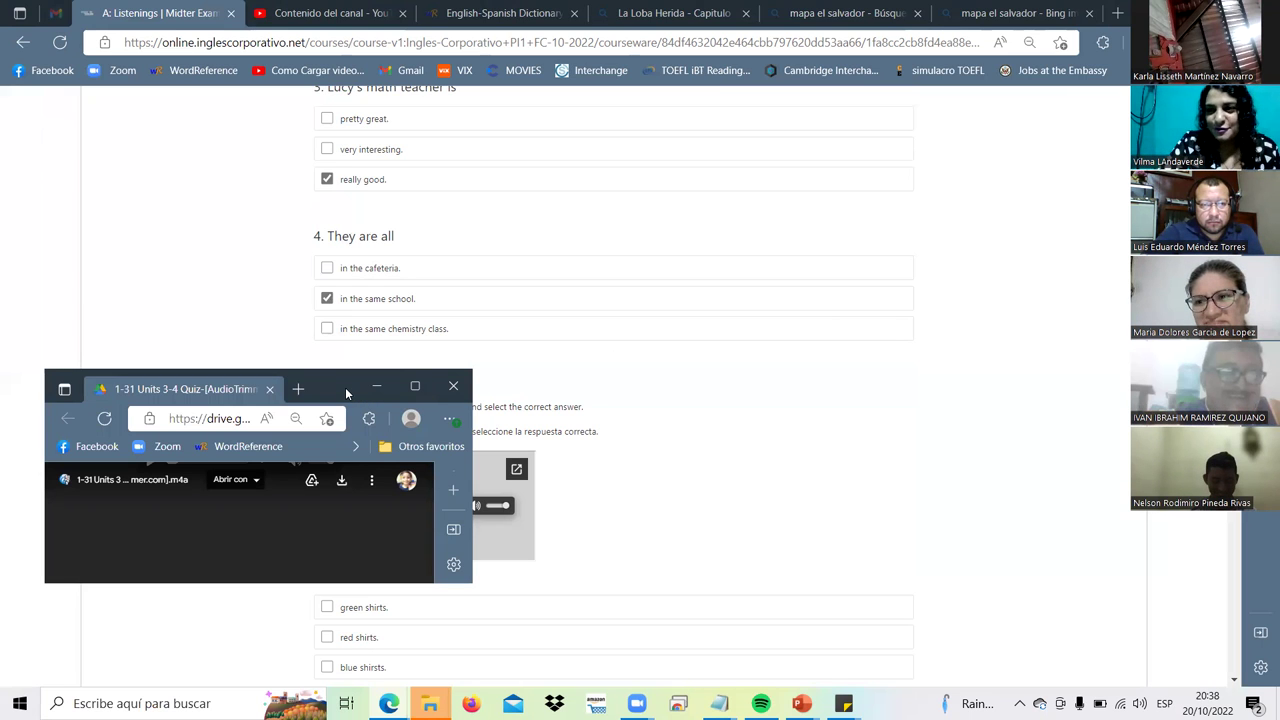
pyautogui.moveTo(345, 390); pyautogui.dragTo(1035, 381)
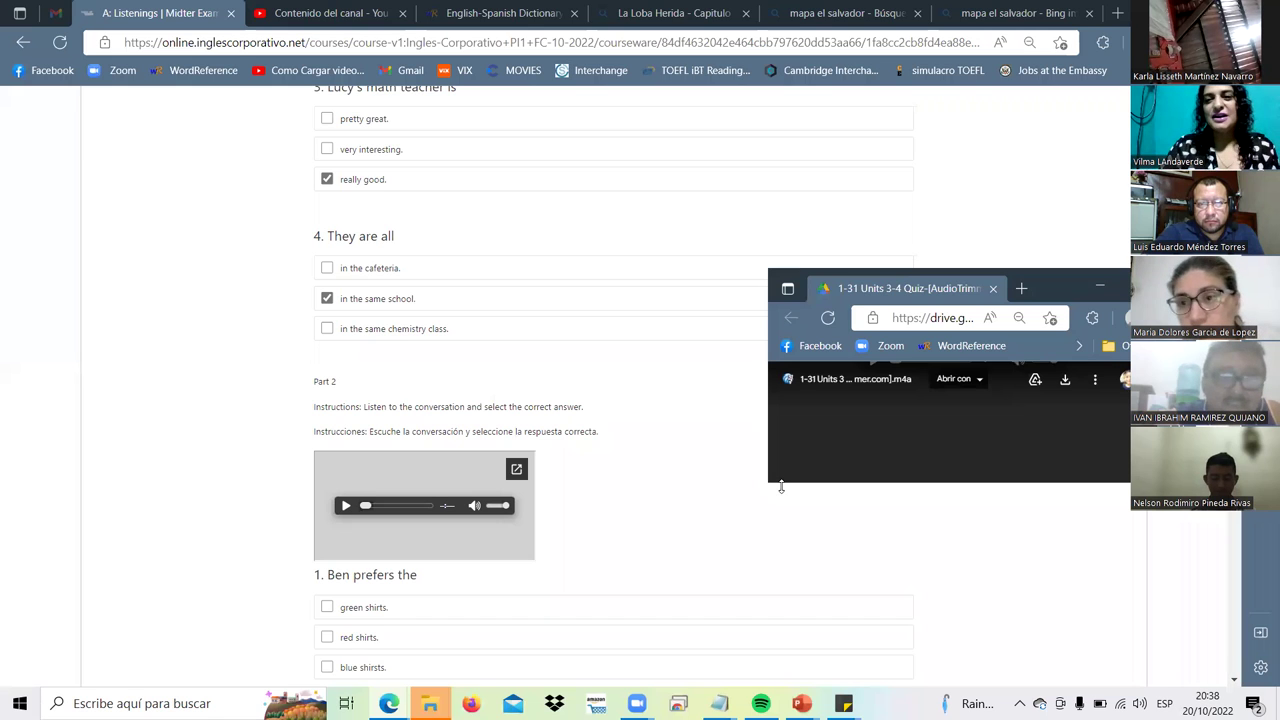
pyautogui.moveTo(846, 486); pyautogui.dragTo(866, 636)
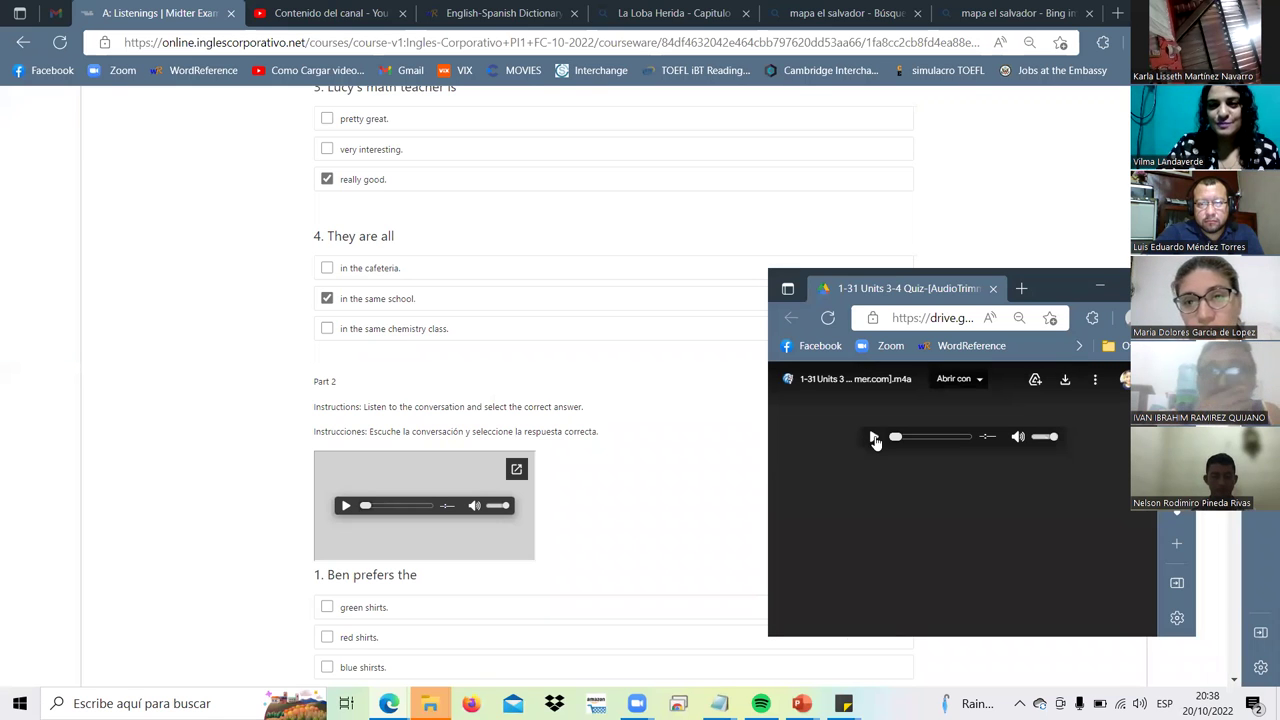
# Step: Play the Part 2 conversation and read its questions and answer options while listening
pyautogui.click(874, 438)
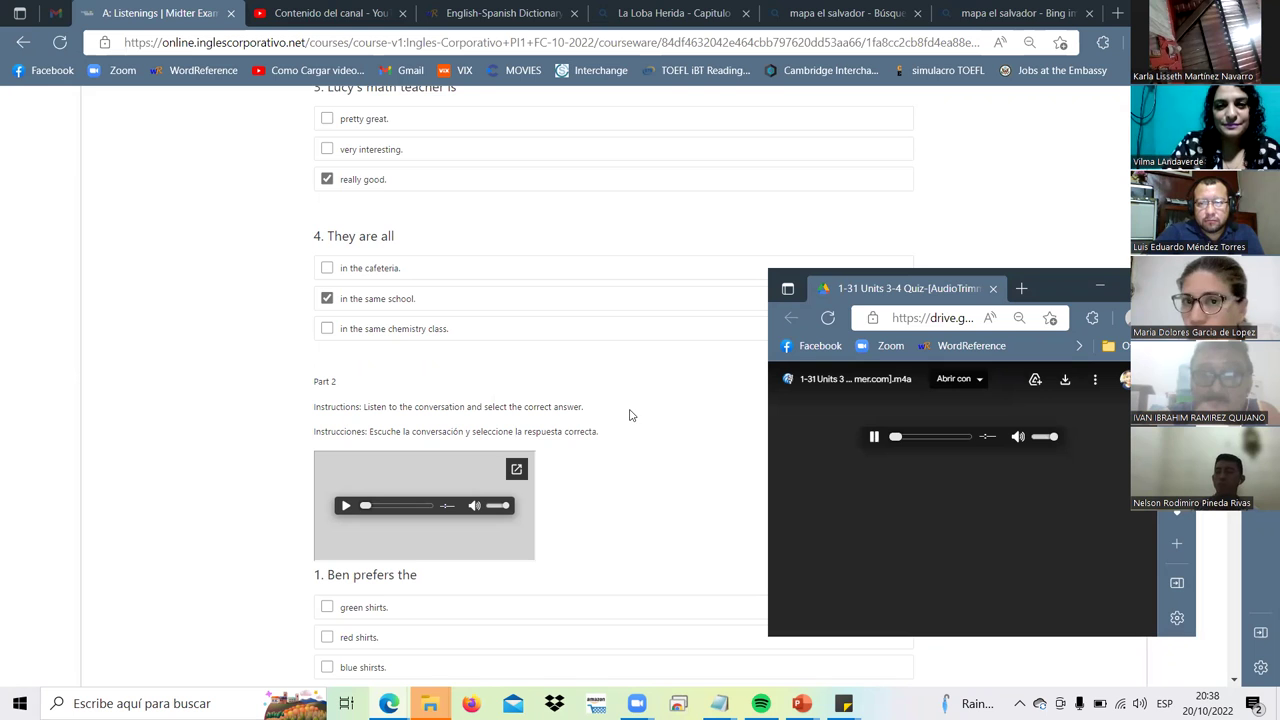
pyautogui.scroll(-2, 630, 415)
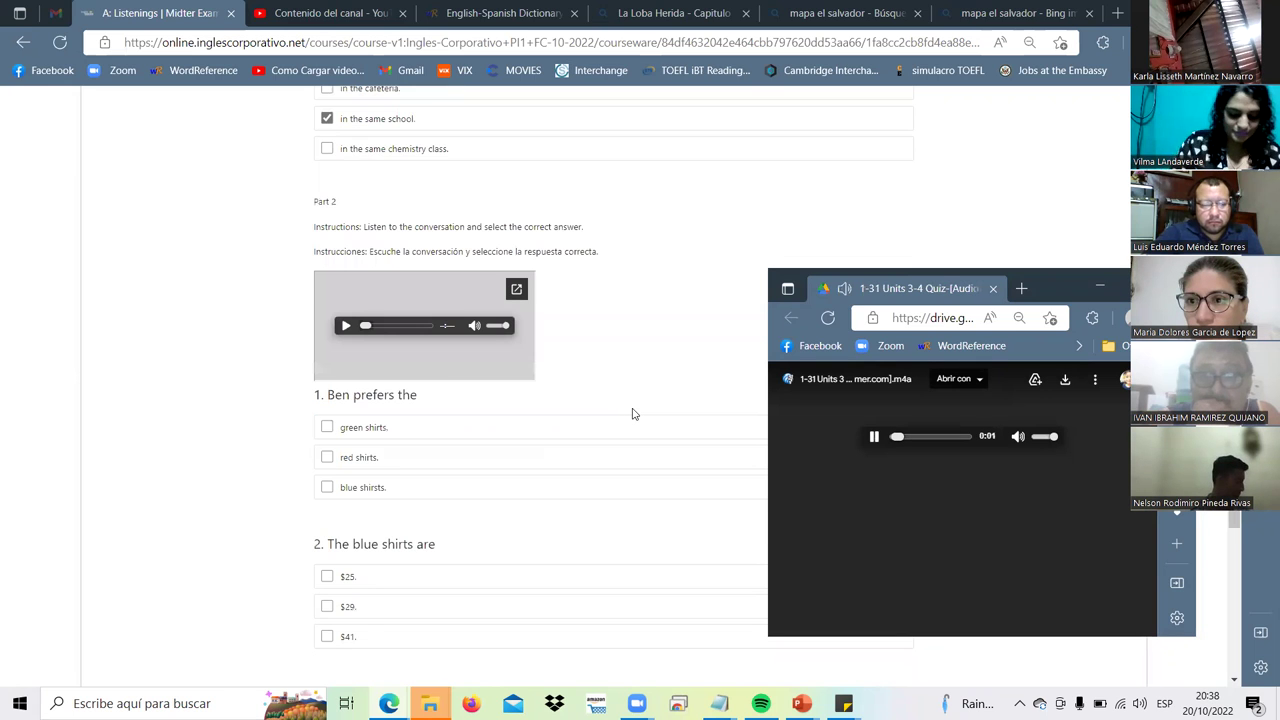
pyautogui.scroll(-1, 632, 414)
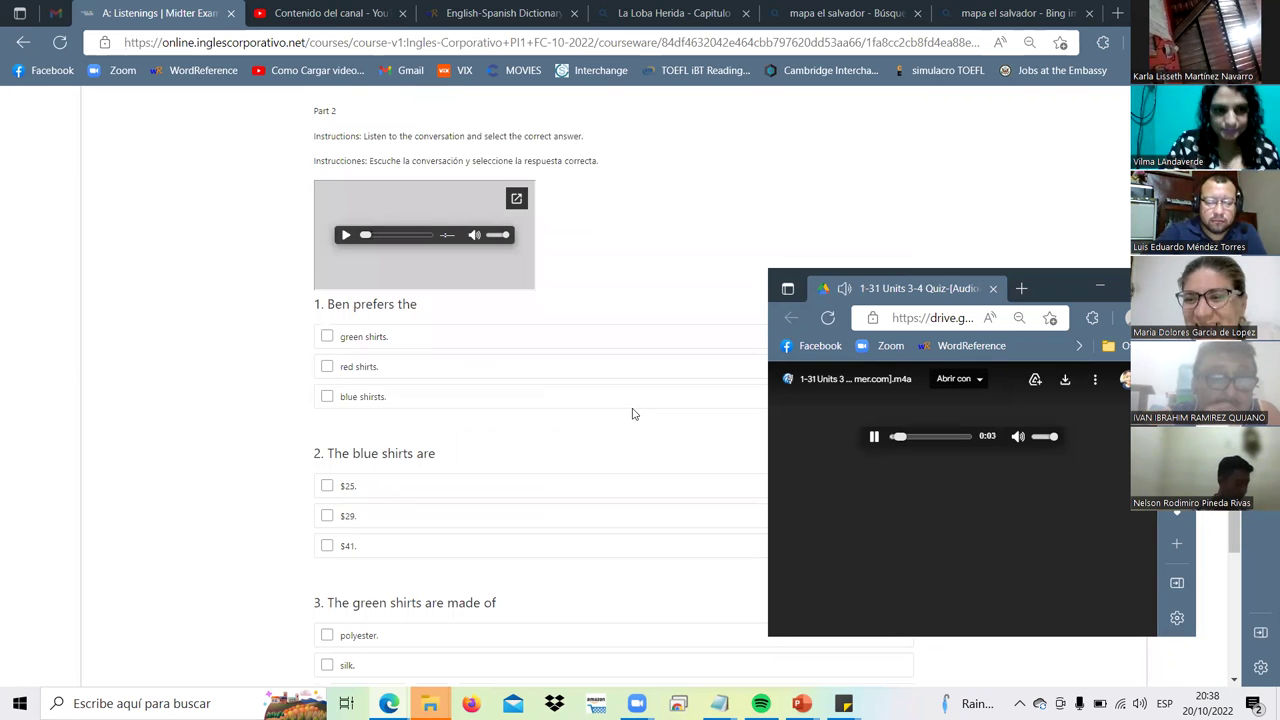
pyautogui.scroll(-1, 632, 414)
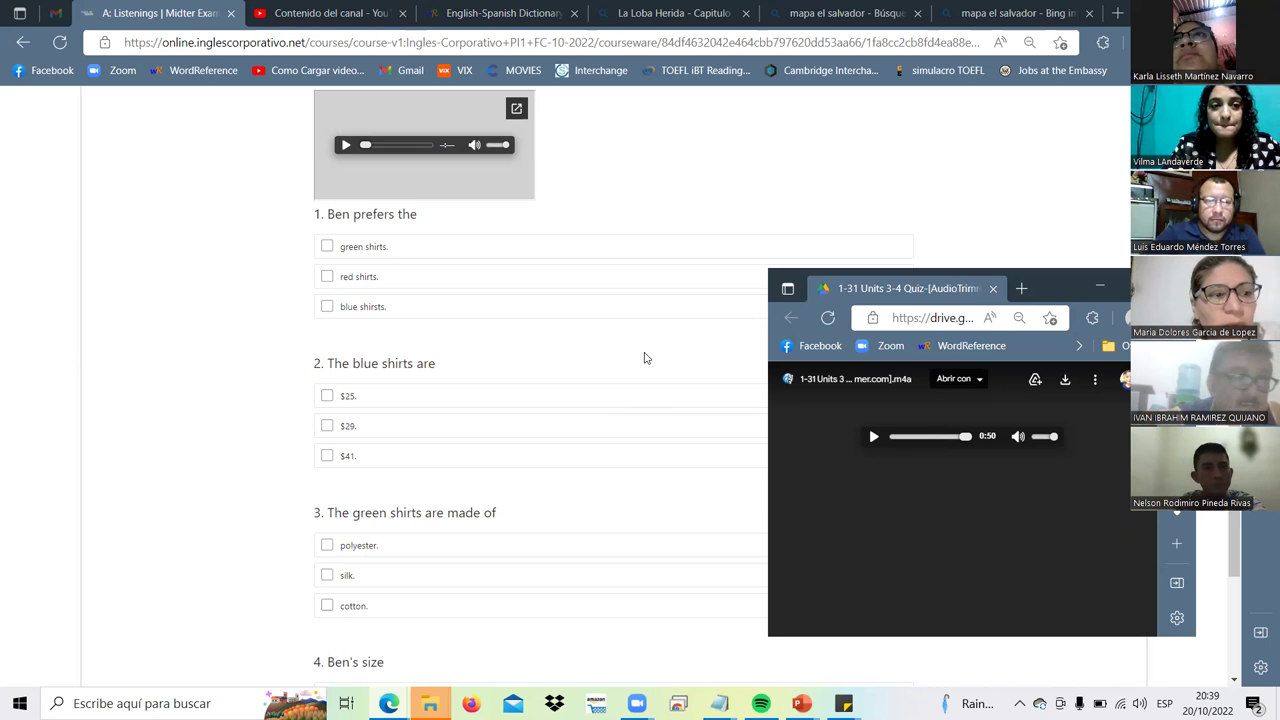
# Step: Answer Part 2 question 1 with "green shirts" and question 2, about the price of the blue shirts, with "$29."
pyautogui.scroll(1, 644, 358)
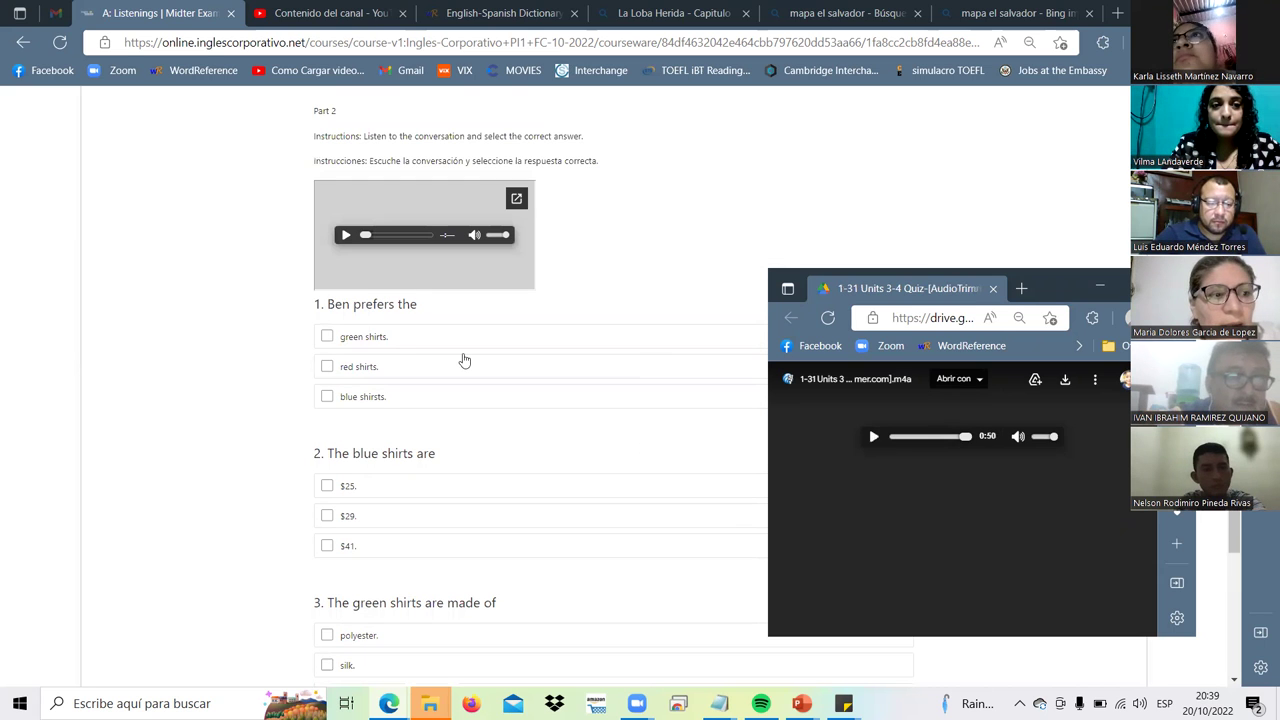
pyautogui.click(328, 337)
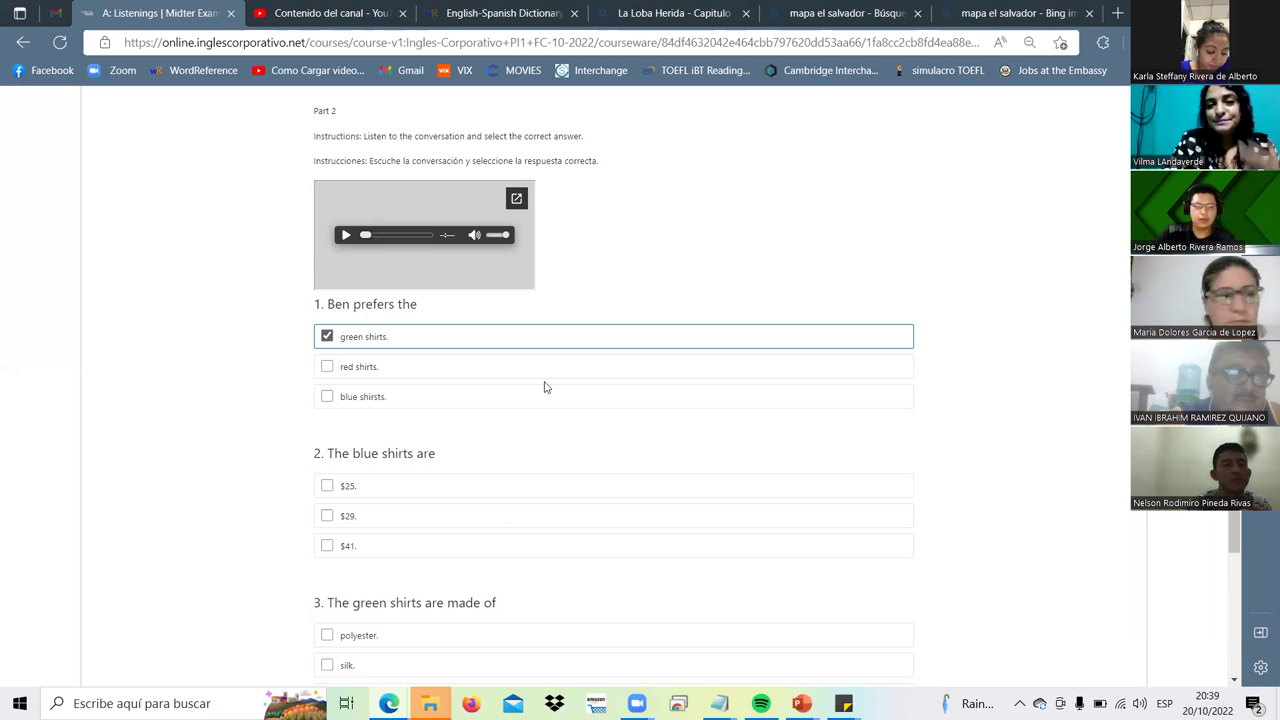
pyautogui.scroll(-3, 545, 387)
pyautogui.scroll(2, 545, 387)
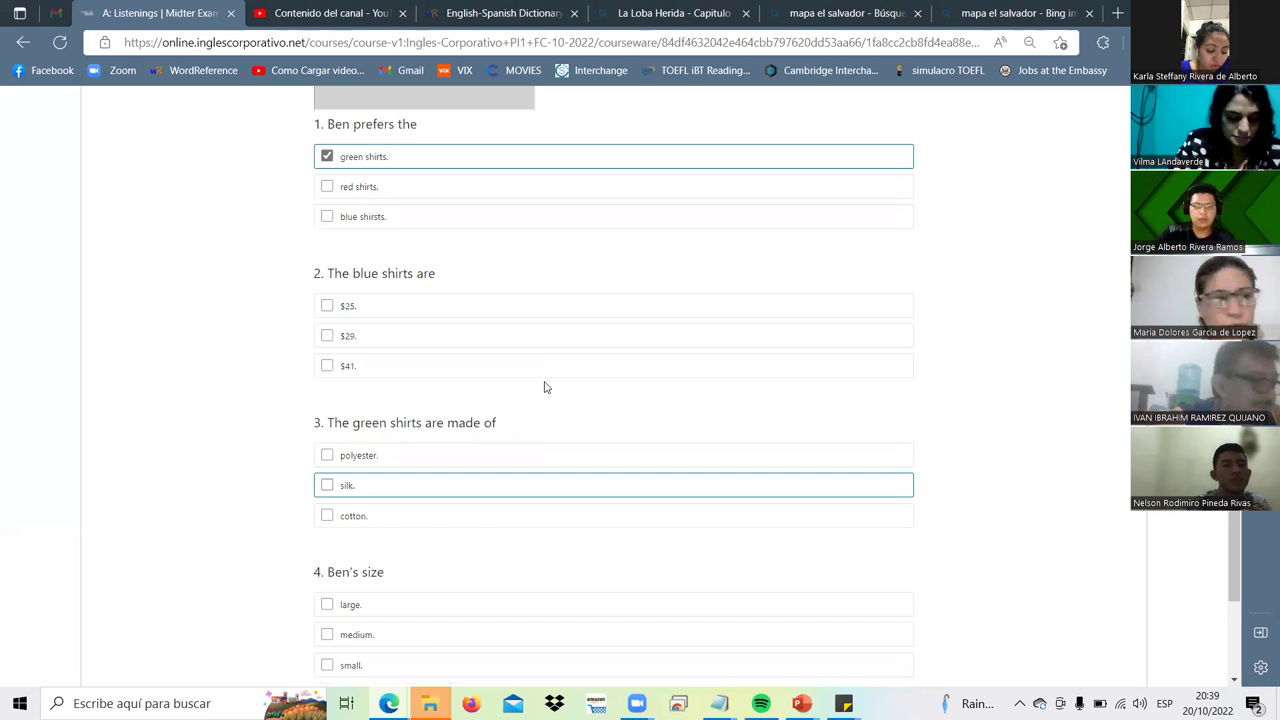
pyautogui.scroll(1, 545, 387)
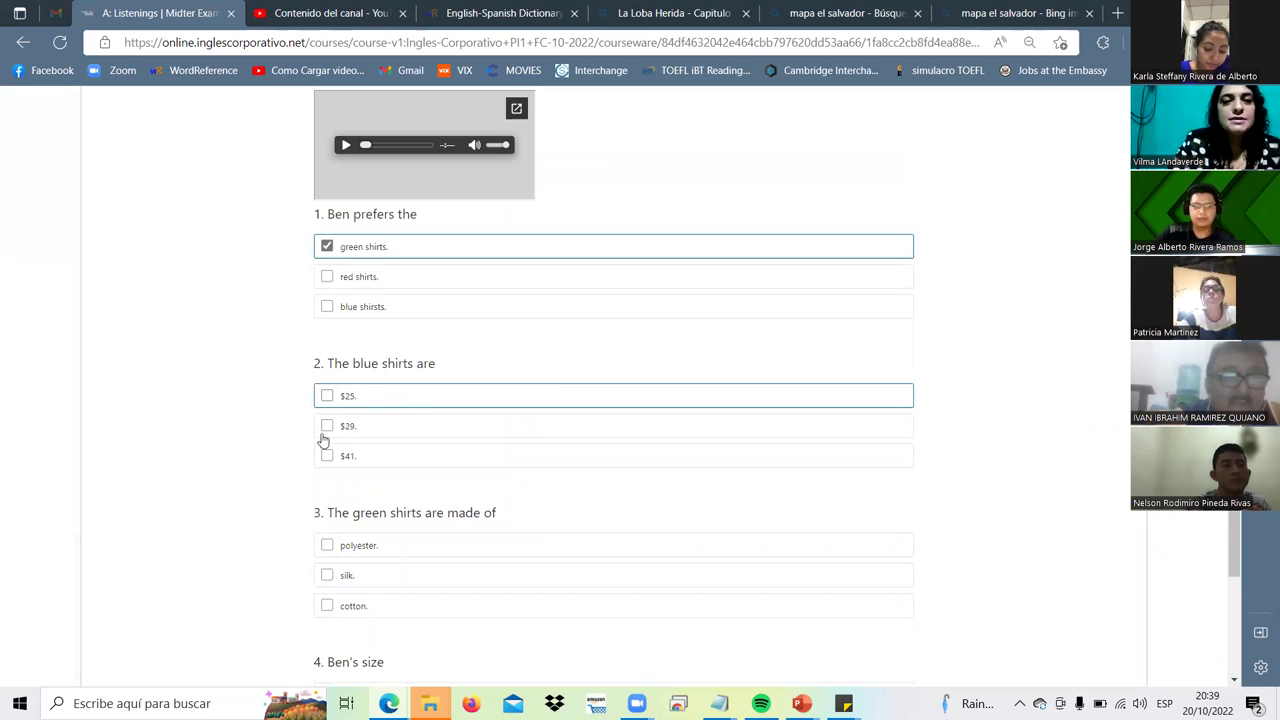
pyautogui.click(528, 429)
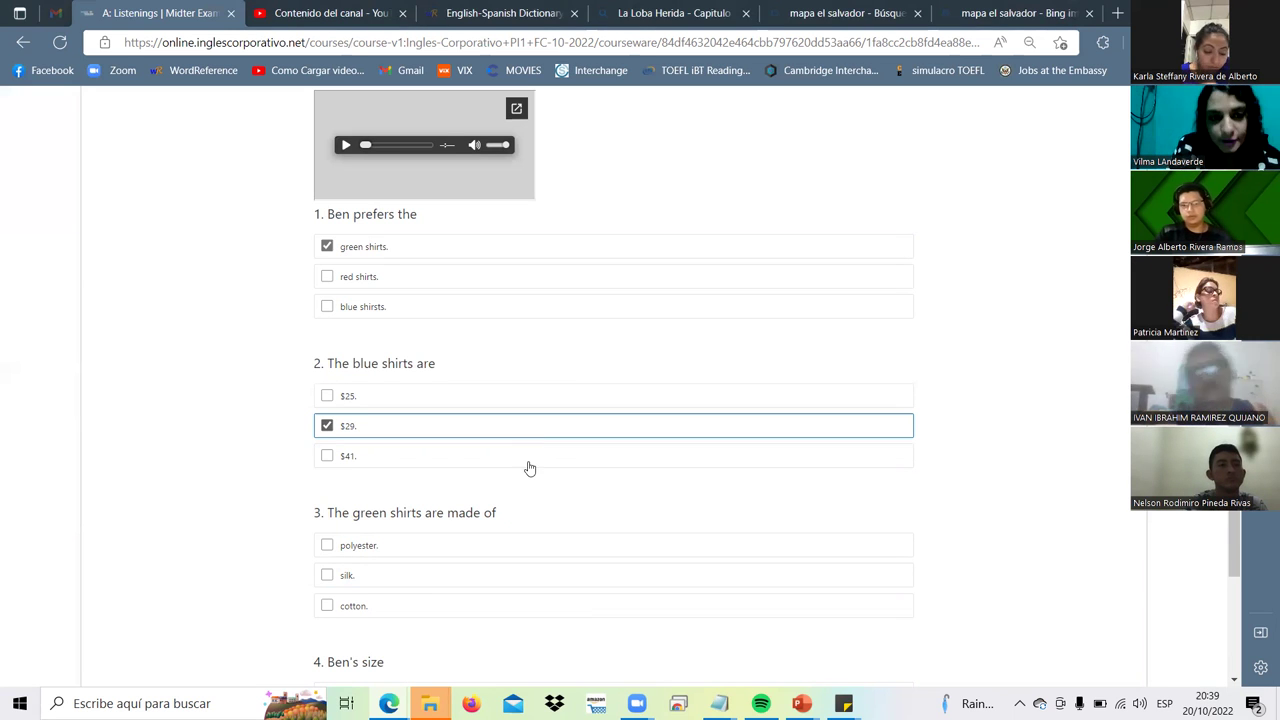
# Step: Answer Part 2 question 3, about the green shirts' material, with "cotton" and question 4, about the size, with "medium."
pyautogui.scroll(-2, 460, 418)
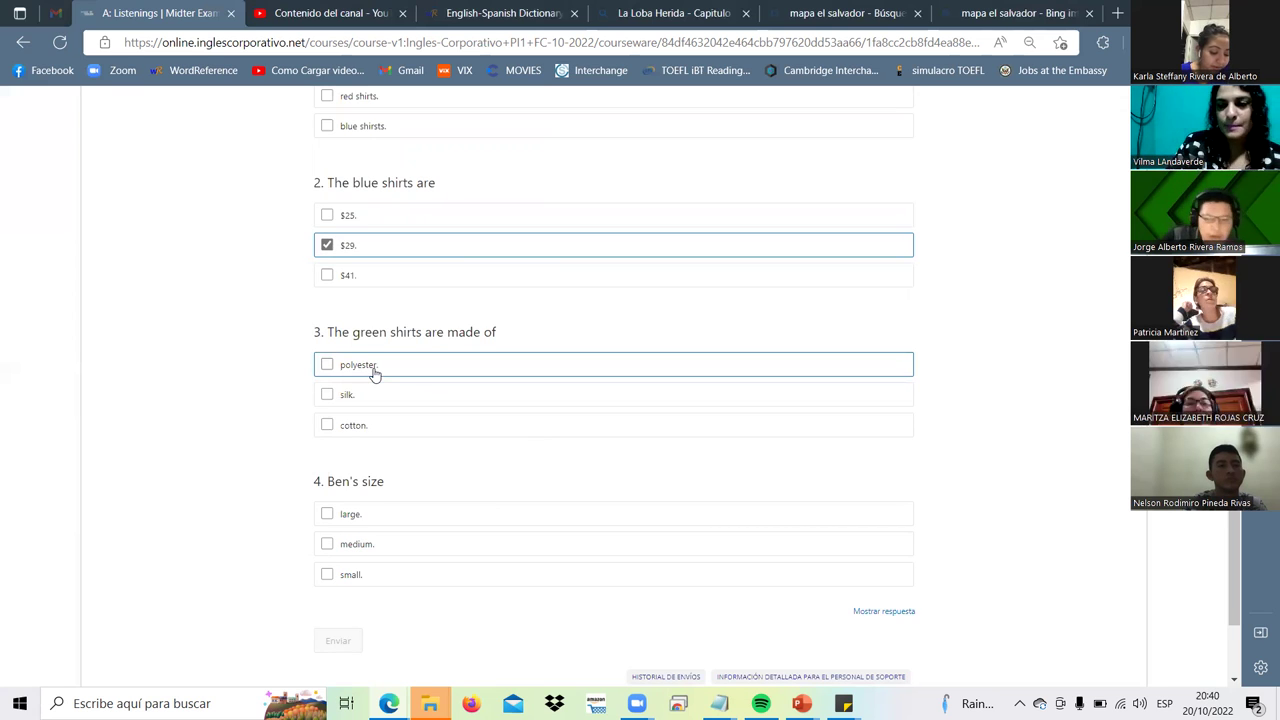
pyautogui.click(337, 428)
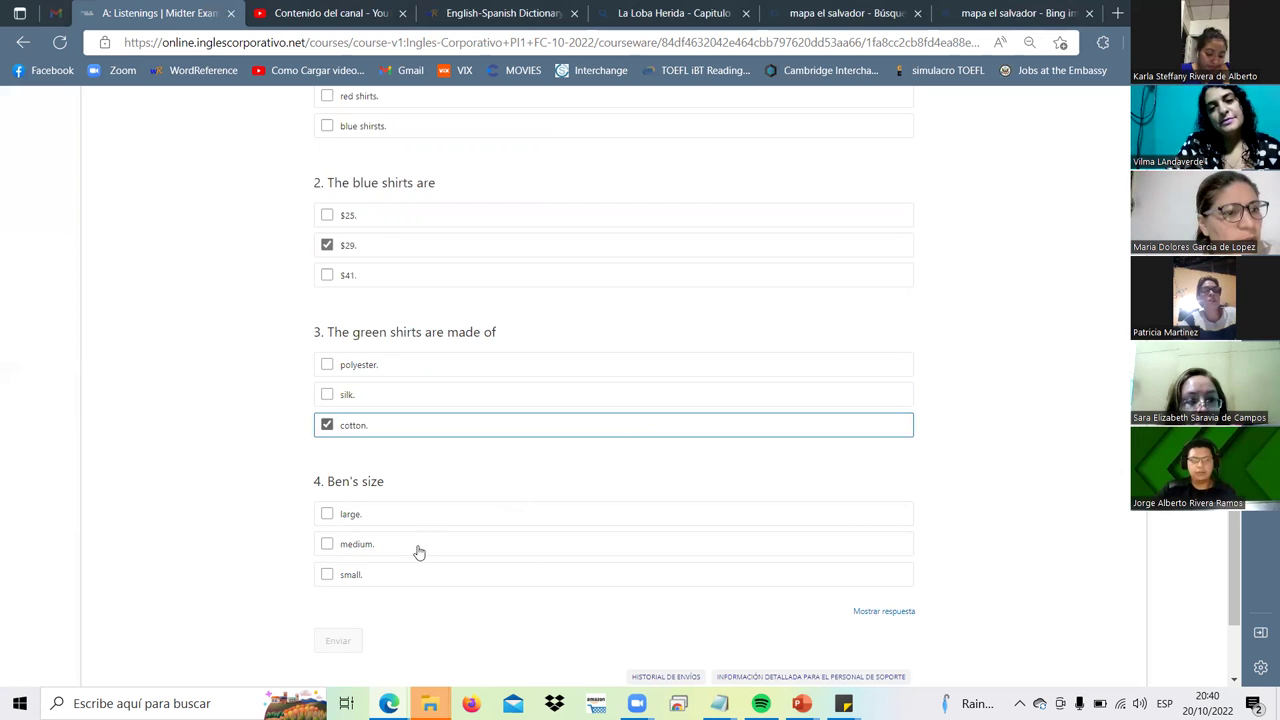
pyautogui.click(480, 543)
# Step: Review the selected answers for Part 2 and Part 1 of the listening section
pyautogui.scroll(-1, 510, 495)
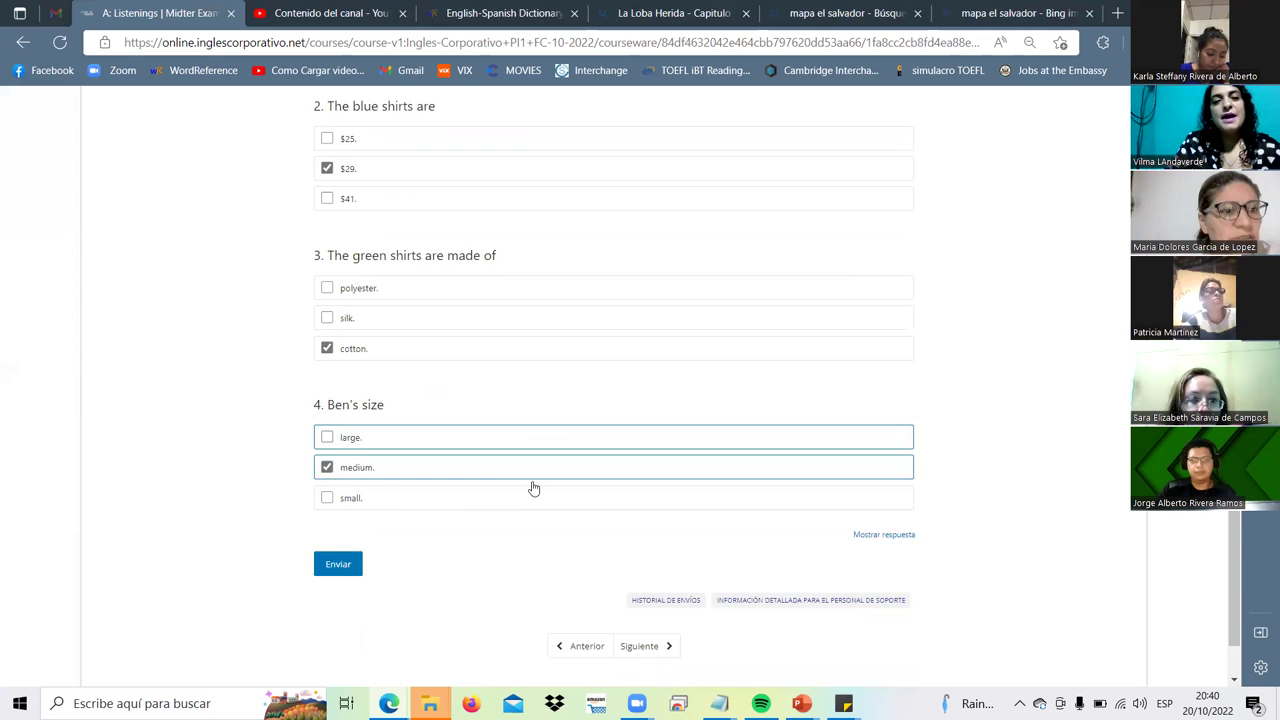
pyautogui.scroll(2, 530, 488)
pyautogui.scroll(4, 533, 485)
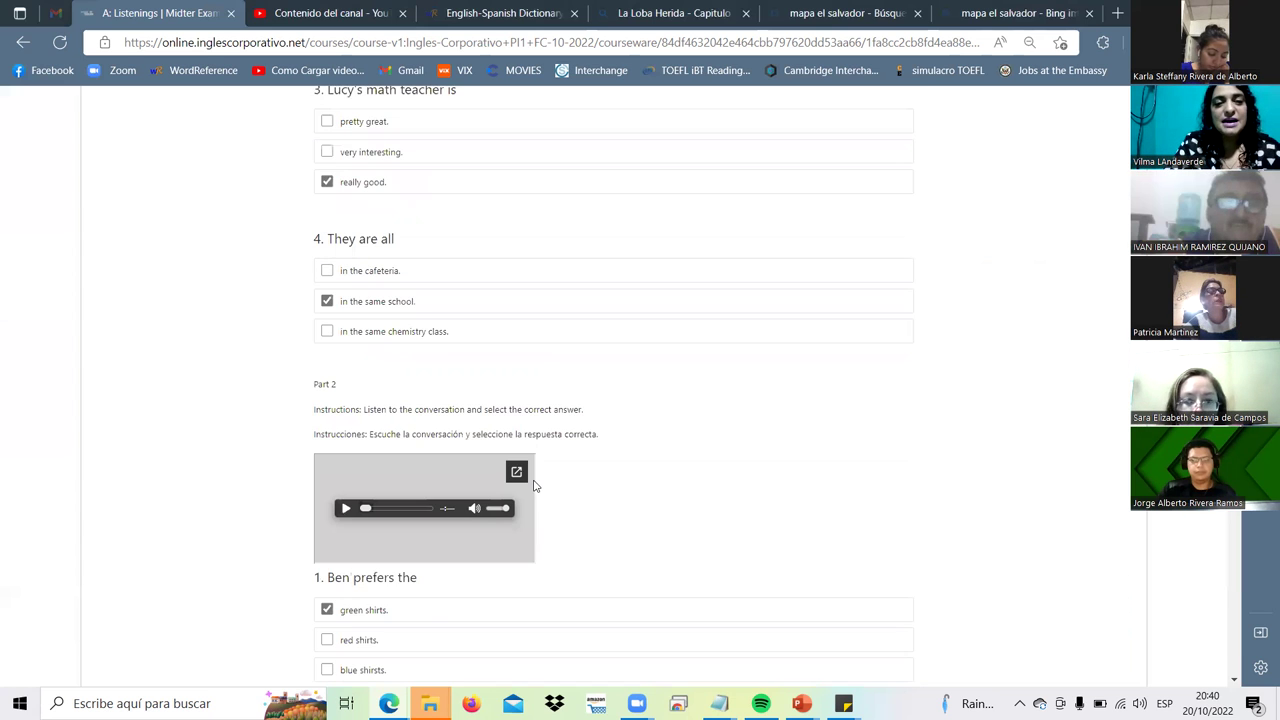
pyautogui.scroll(10, 533, 486)
pyautogui.scroll(-3, 545, 483)
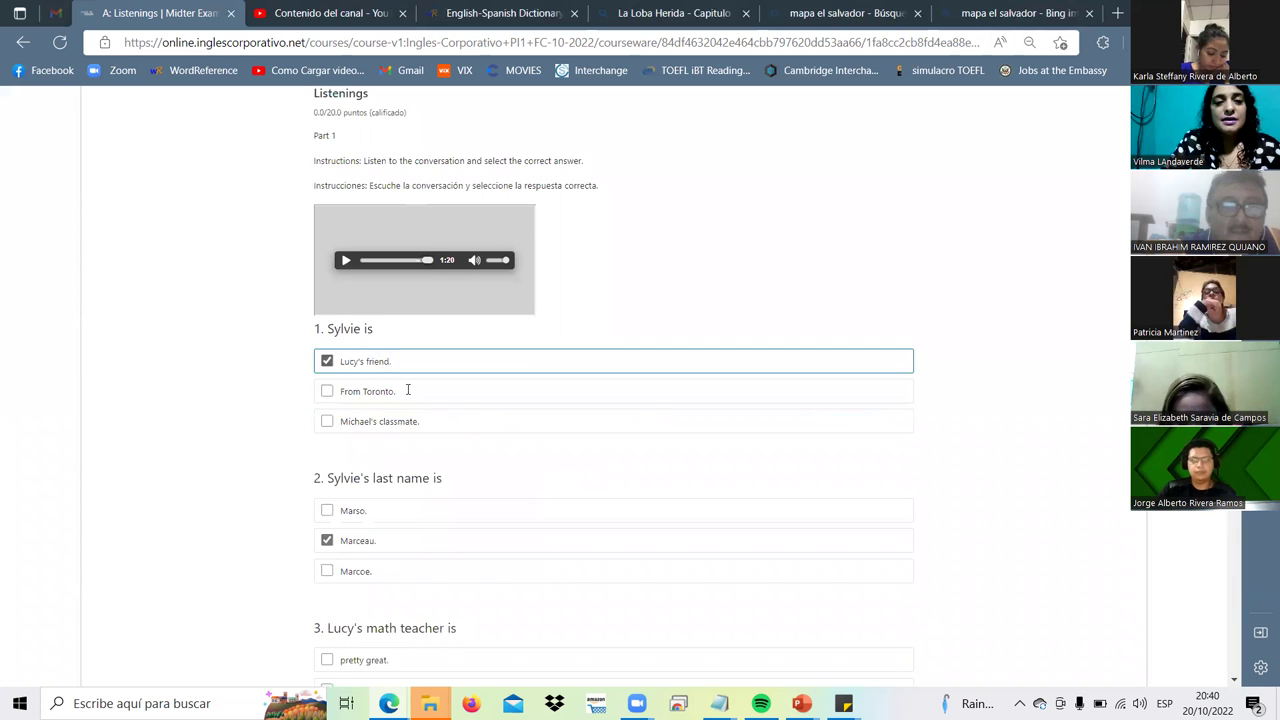
# Step: Recheck the selected answers to the Part 1 listening questions, adjusting the page magnification for readability
pyautogui.scroll(-2, 554, 451)
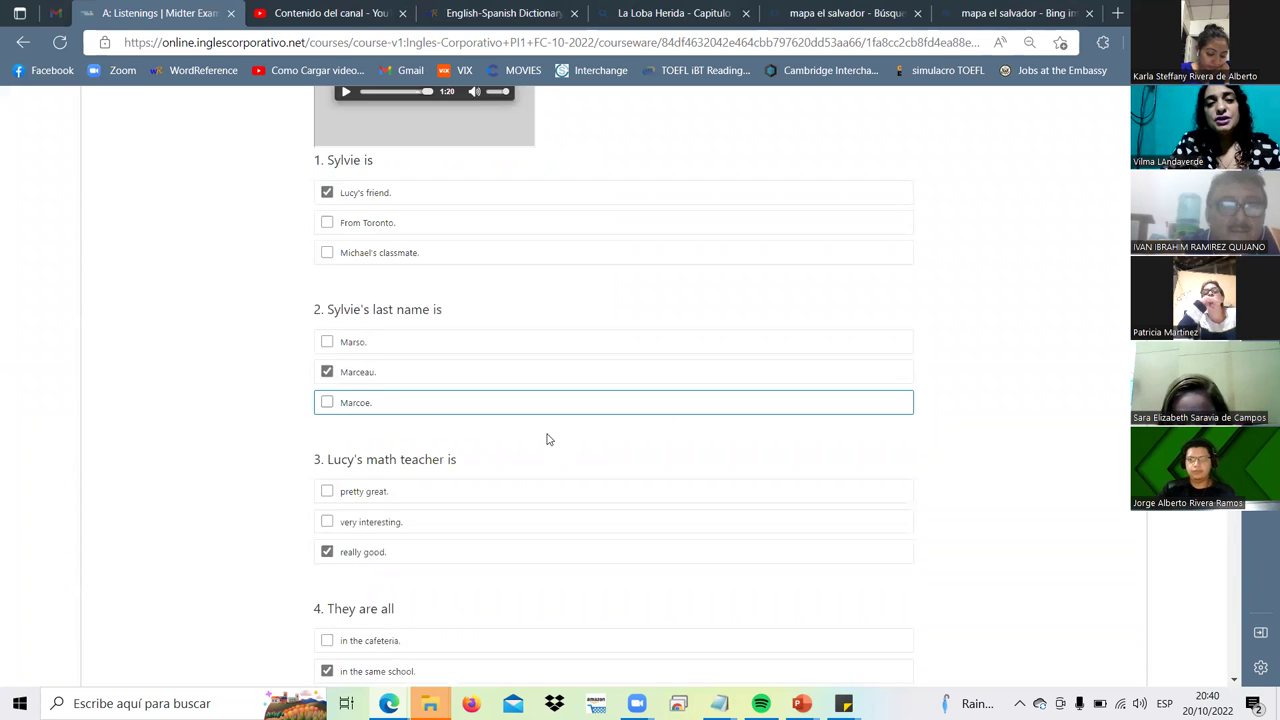
pyautogui.scroll(2, 714, 460)
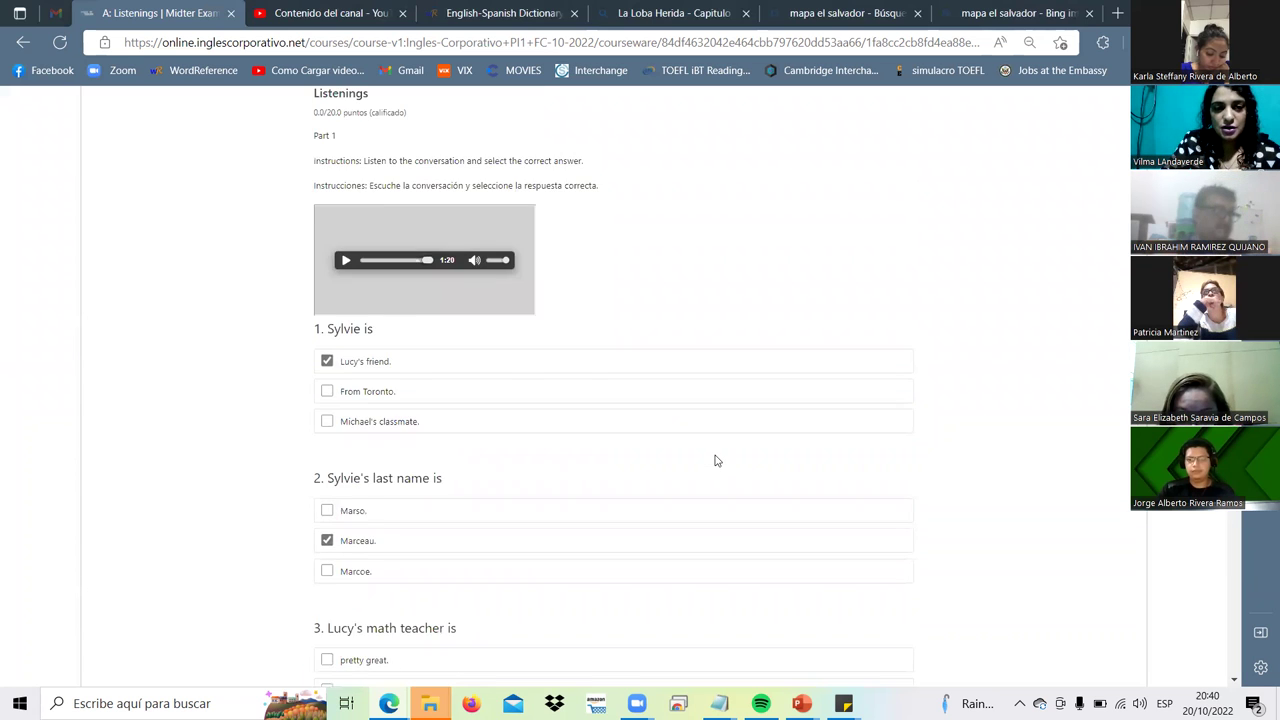
pyautogui.scroll(2, 715, 460)
pyautogui.hotkey('ctrl', '-')
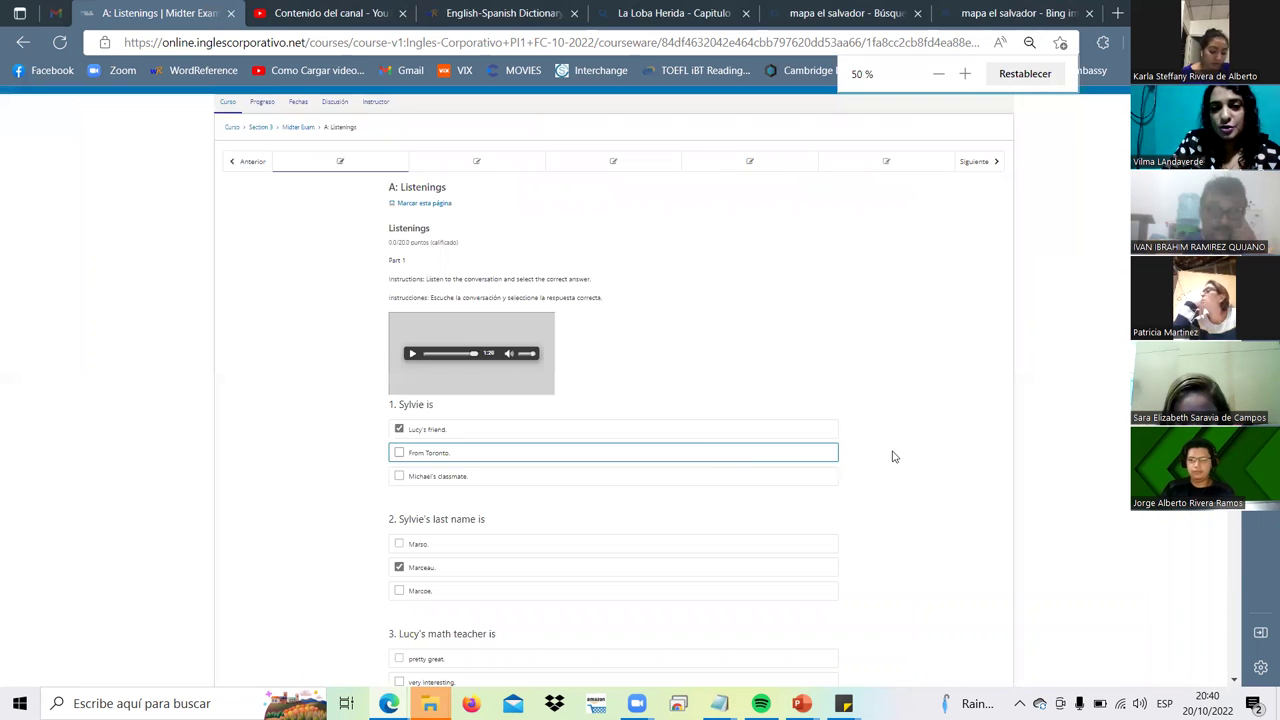
pyautogui.hotkey('ctrl', '+')
pyautogui.hotkey('ctrl', '+')
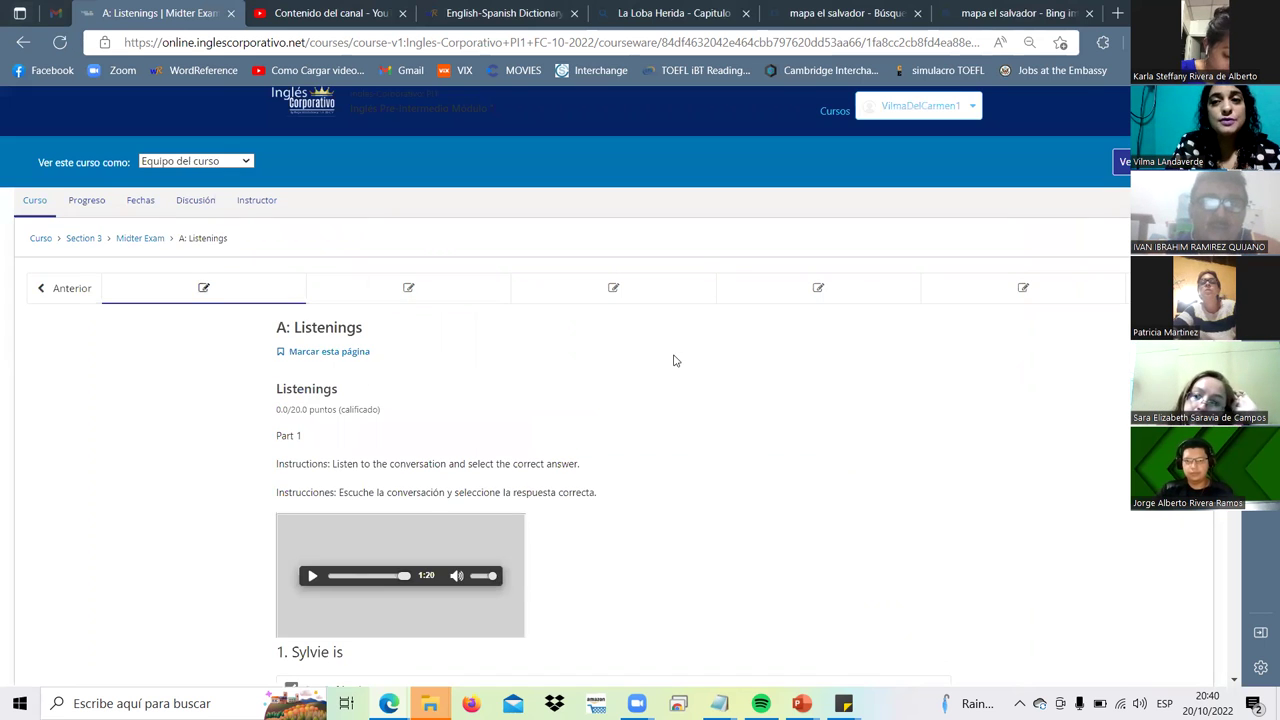
pyautogui.hotkey('ctrl', '-')
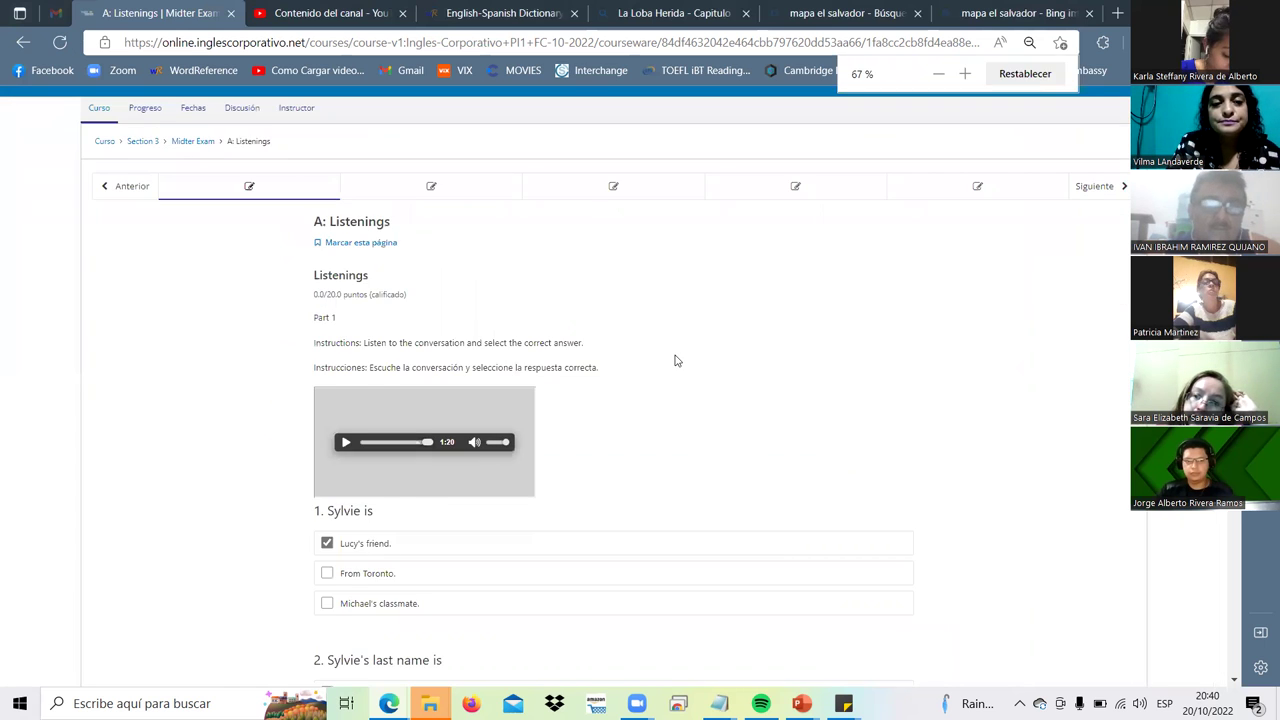
pyautogui.scroll(-3, 675, 360)
pyautogui.scroll(-1, 675, 360)
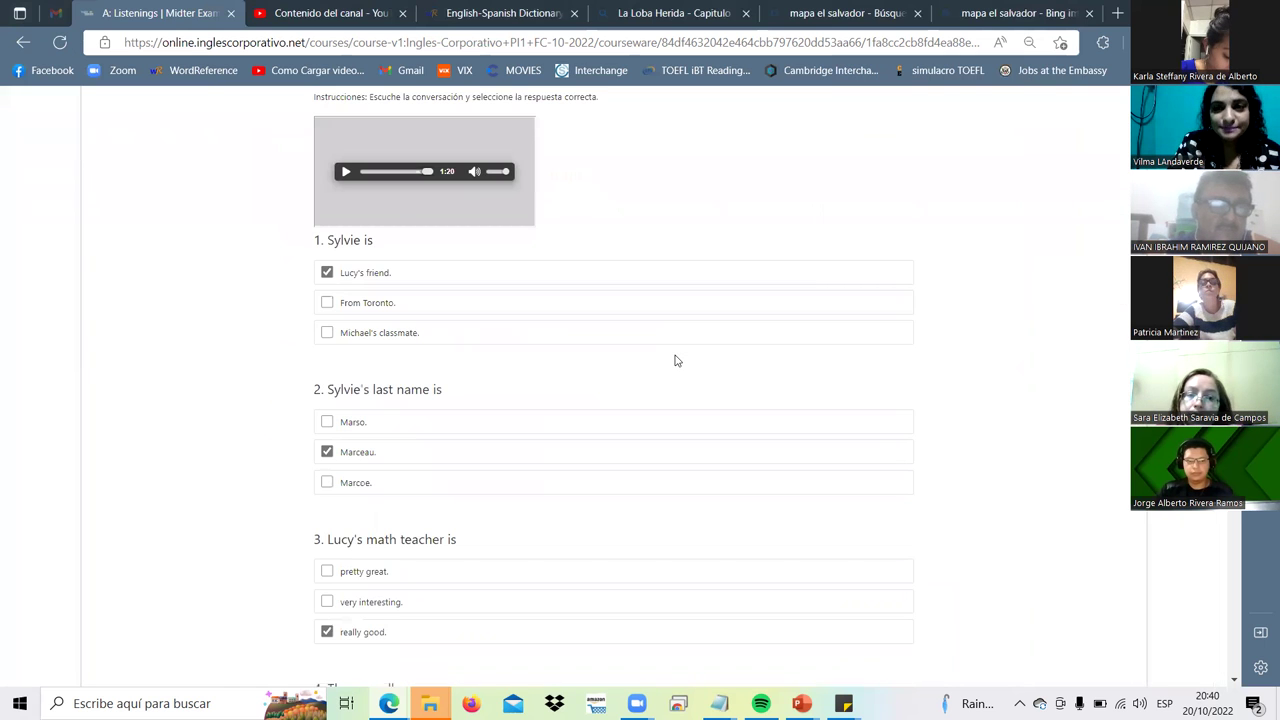
pyautogui.scroll(-1, 675, 360)
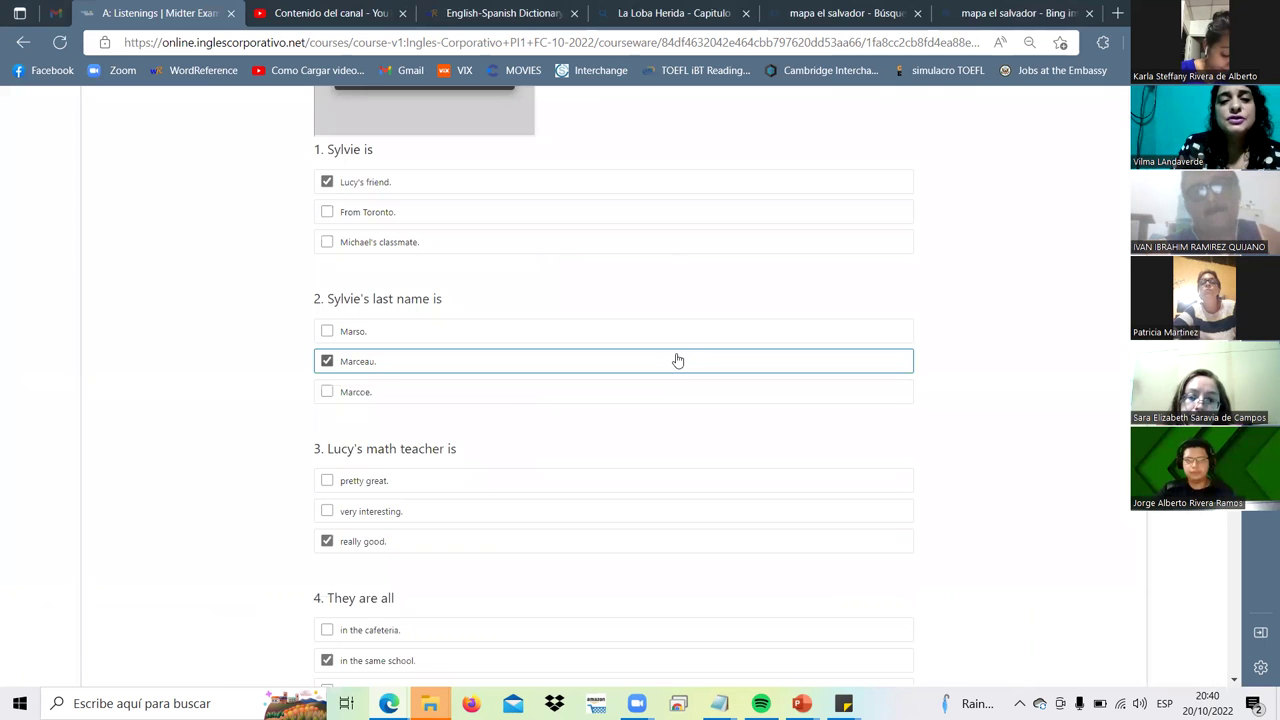
pyautogui.hotkey('shift', 'Tab')
pyautogui.hotkey('shift', 'Tab')
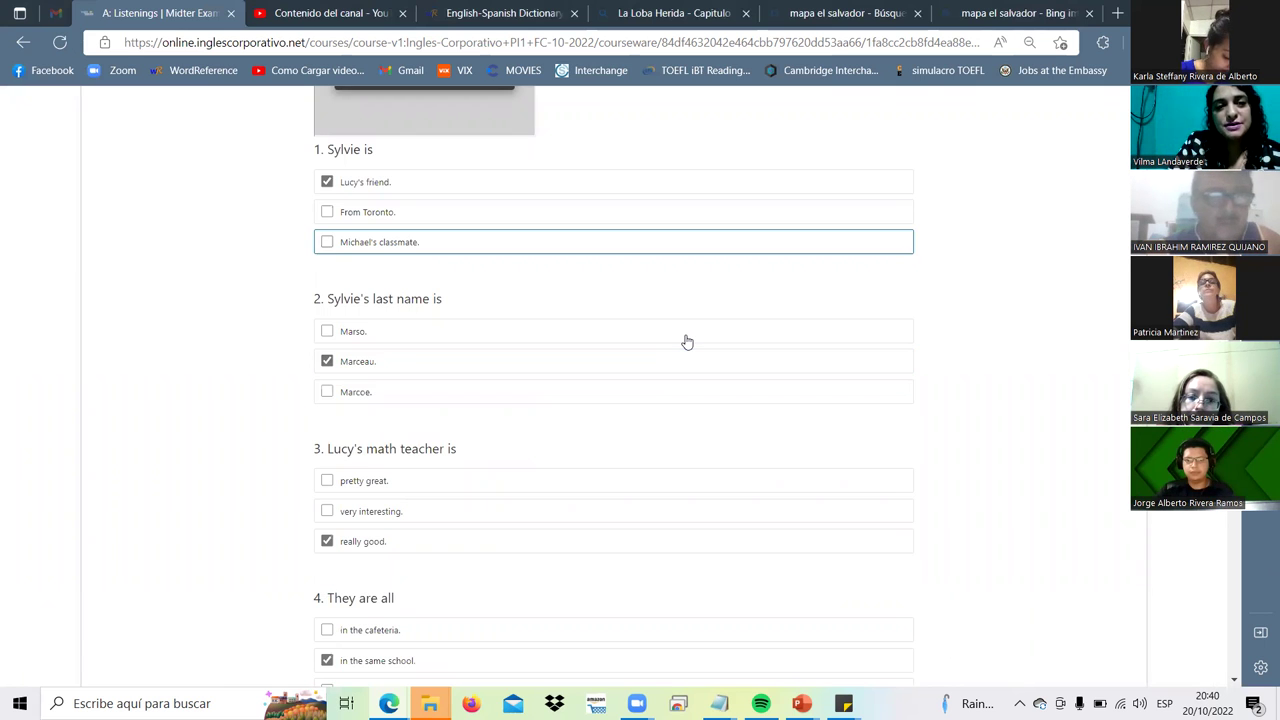
pyautogui.click(637, 240)
pyautogui.hotkey('shift', 'End')
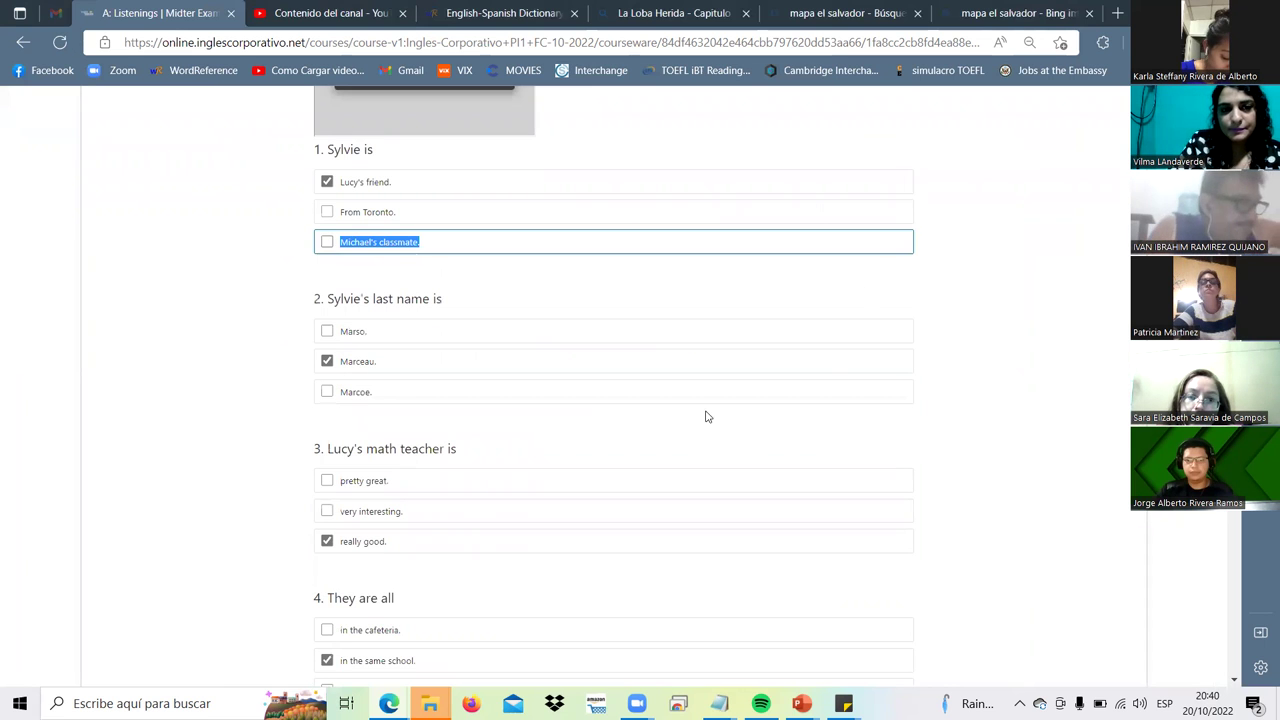
pyautogui.hotkey('shift', 'Down')
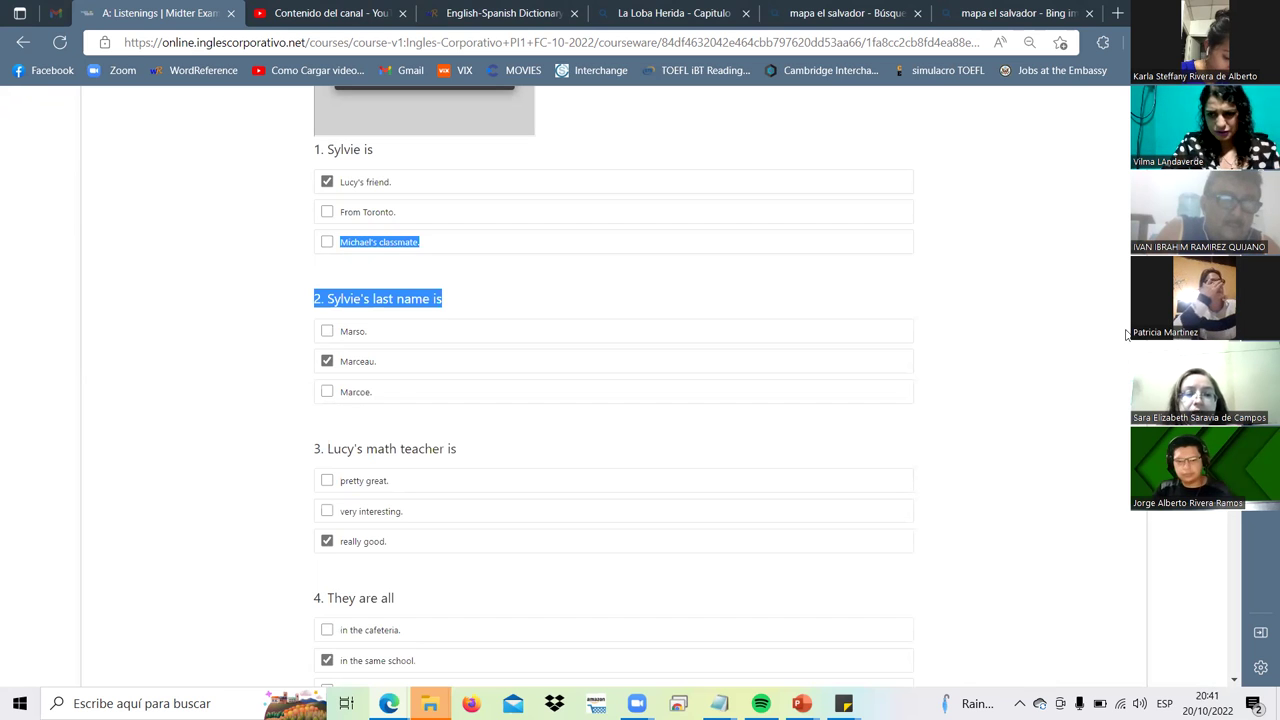
# Step: Shrink the page to compare the selected answers of all four Part 1 listening questions together
pyautogui.hotkey('ctrl', '-')
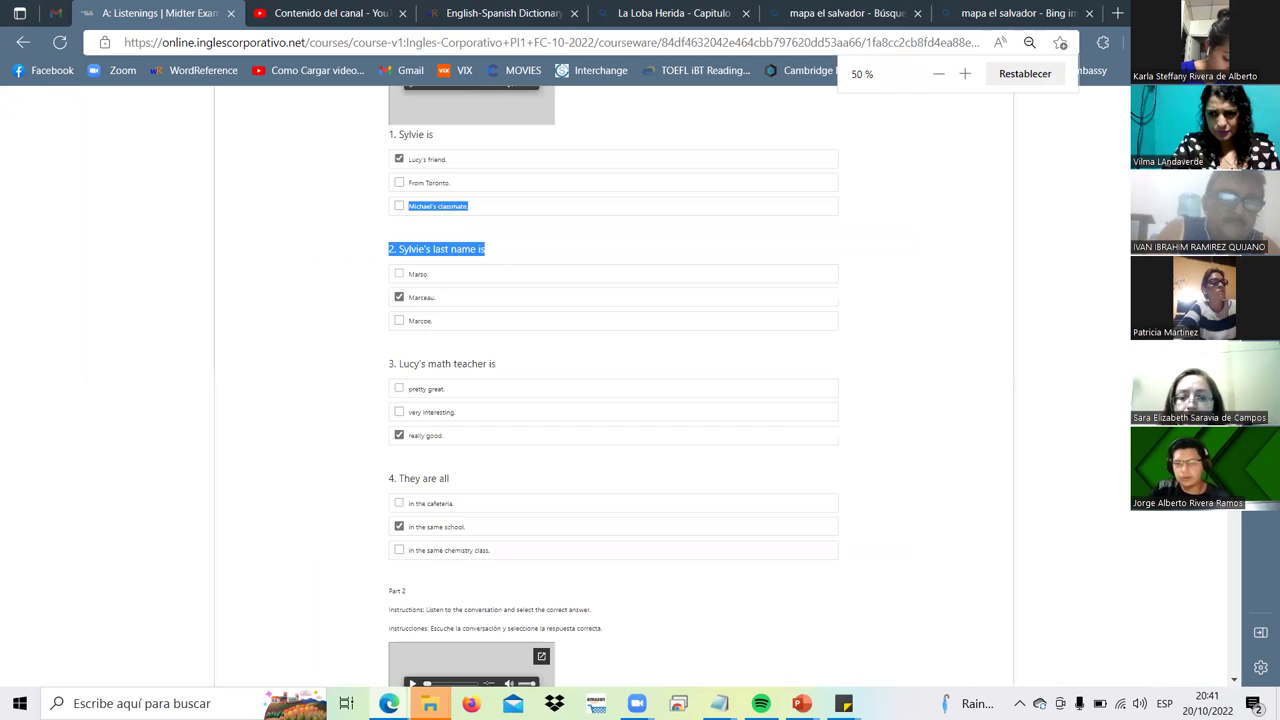
pyautogui.scroll(1, 613, 400)
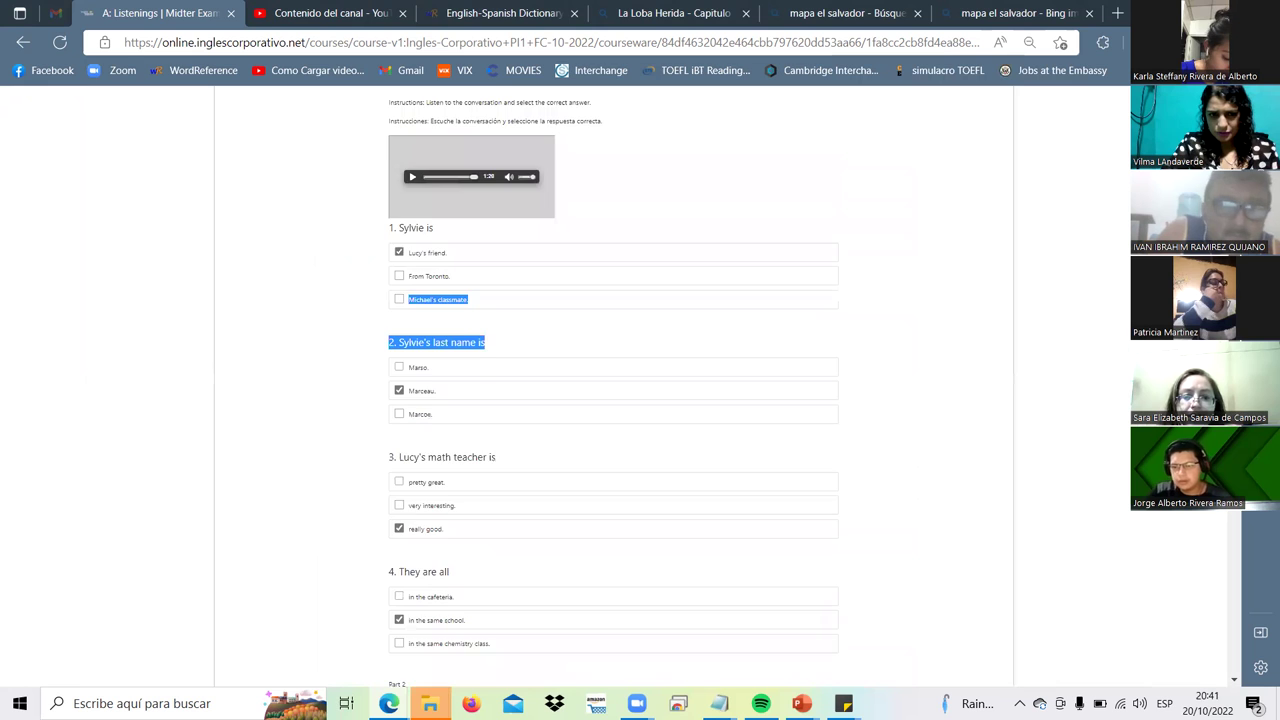
pyautogui.scroll(1, 613, 400)
pyautogui.scroll(-1, 613, 400)
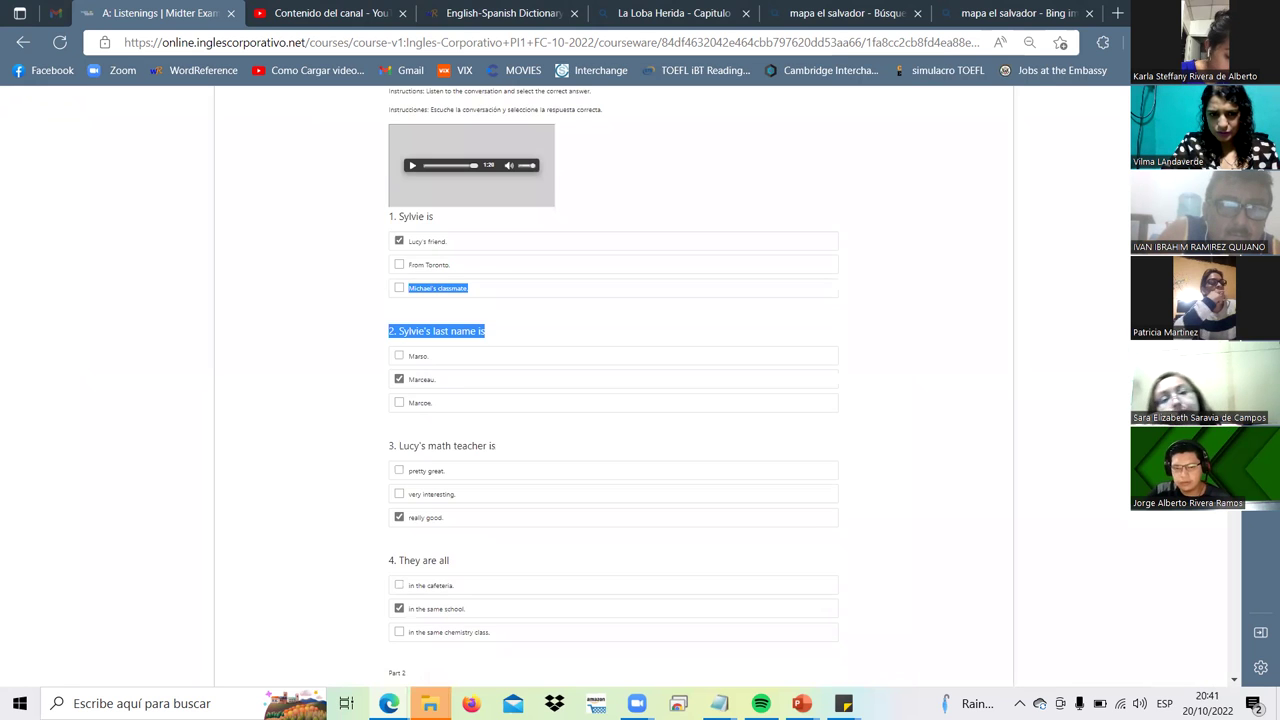
pyautogui.scroll(-1, 613, 400)
pyautogui.scroll(-1, 613, 400)
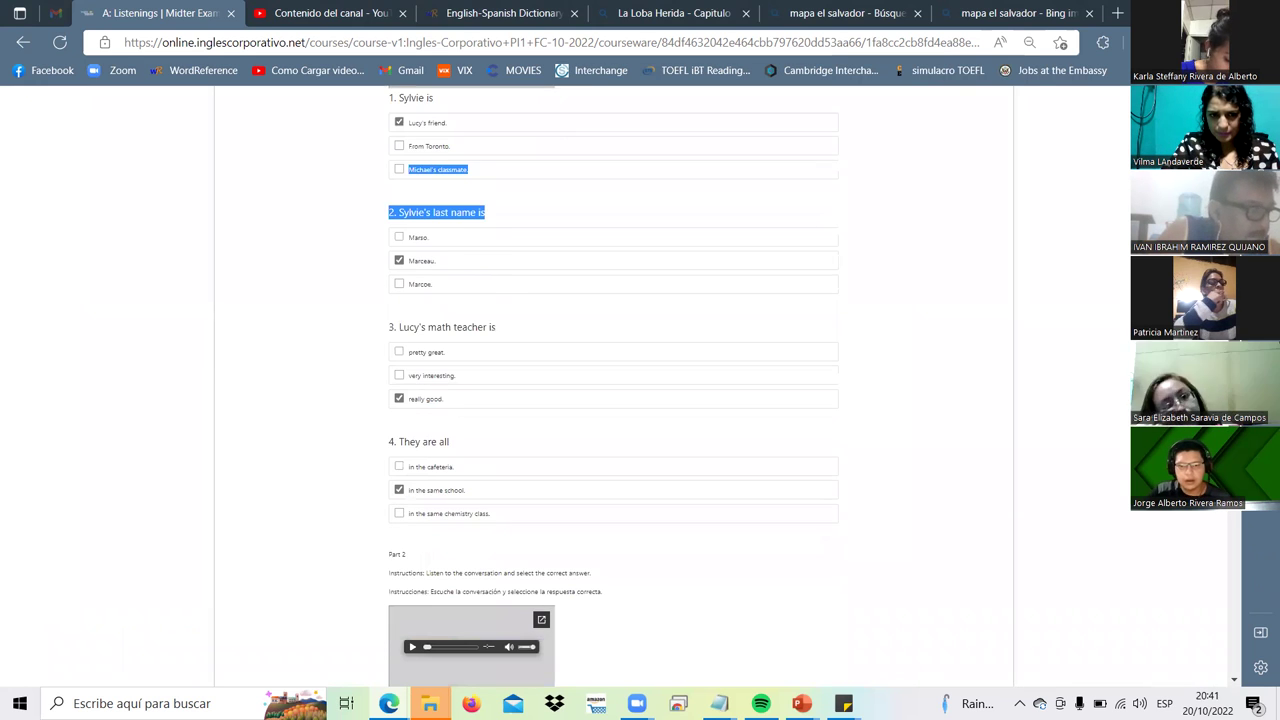
pyautogui.scroll(1, 613, 400)
pyautogui.scroll(1, 613, 400)
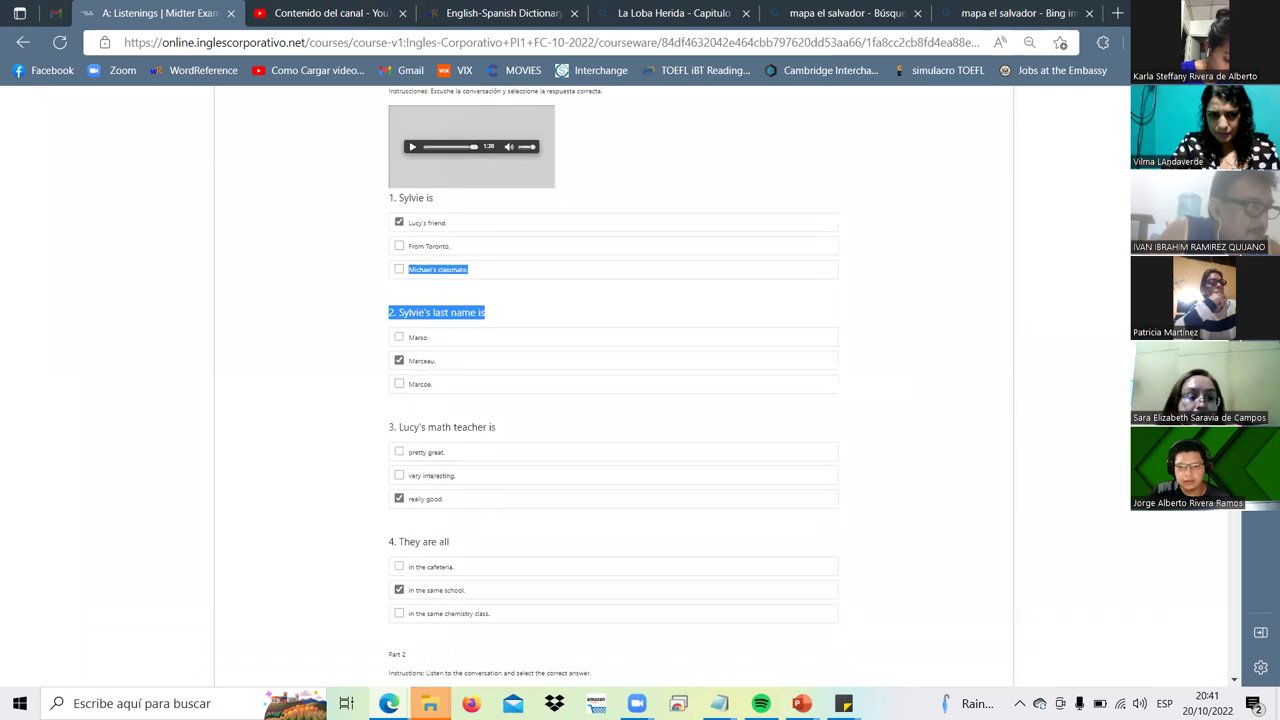
pyautogui.scroll(1, 613, 400)
# Step: Check the selected answers to the four Part 2 questions about shirt colour, price, material and size
pyautogui.scroll(-5, 1260, 520)
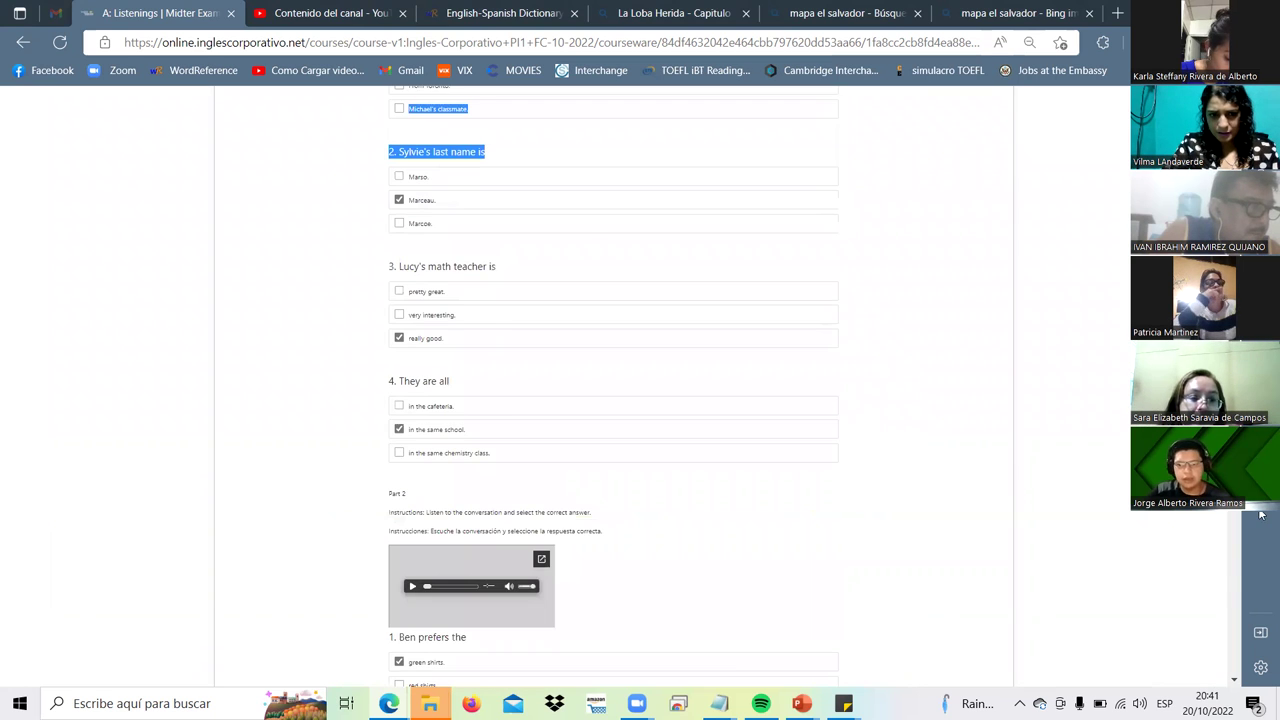
pyautogui.scroll(-1, 1260, 526)
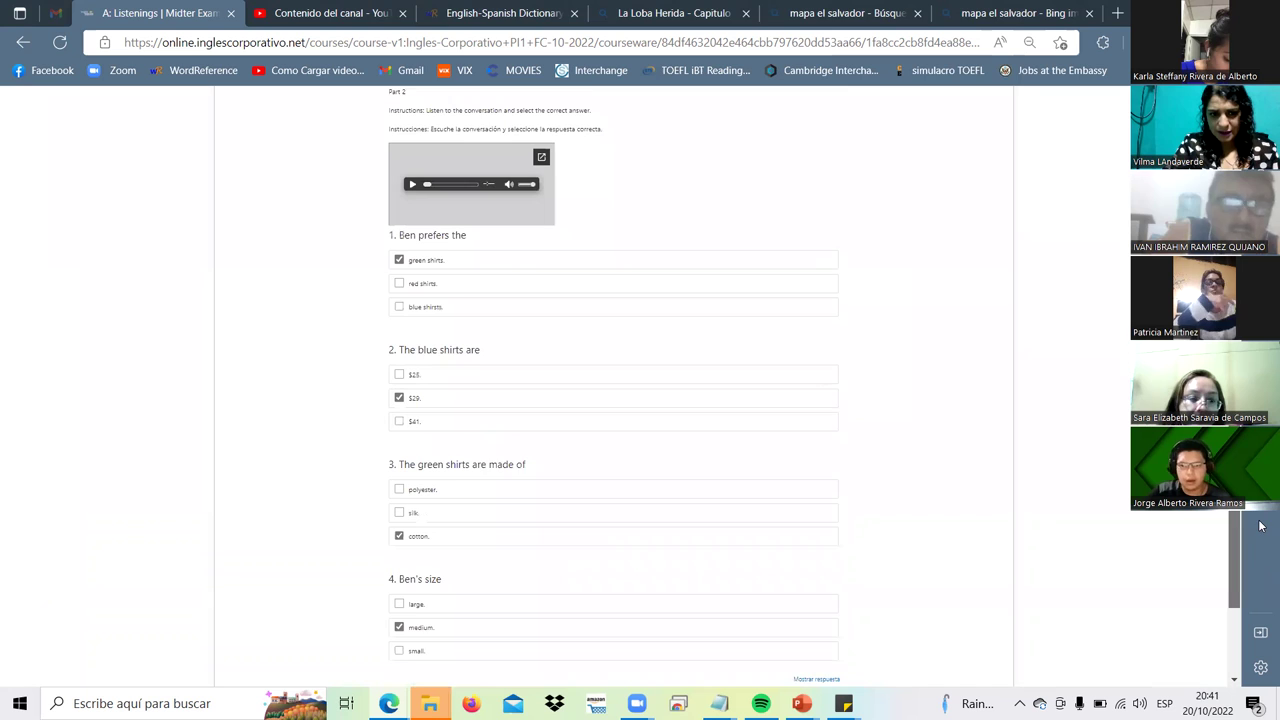
pyautogui.scroll(-1, 1260, 526)
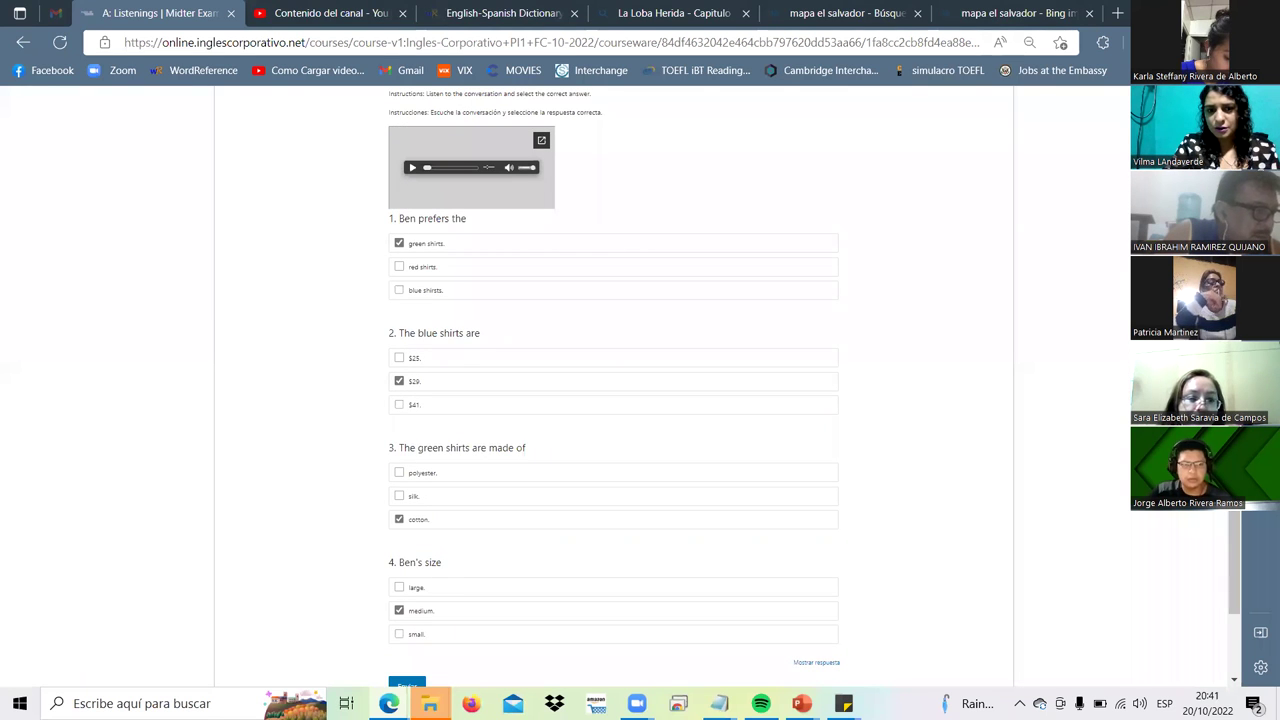
pyautogui.scroll(-2, 613, 380)
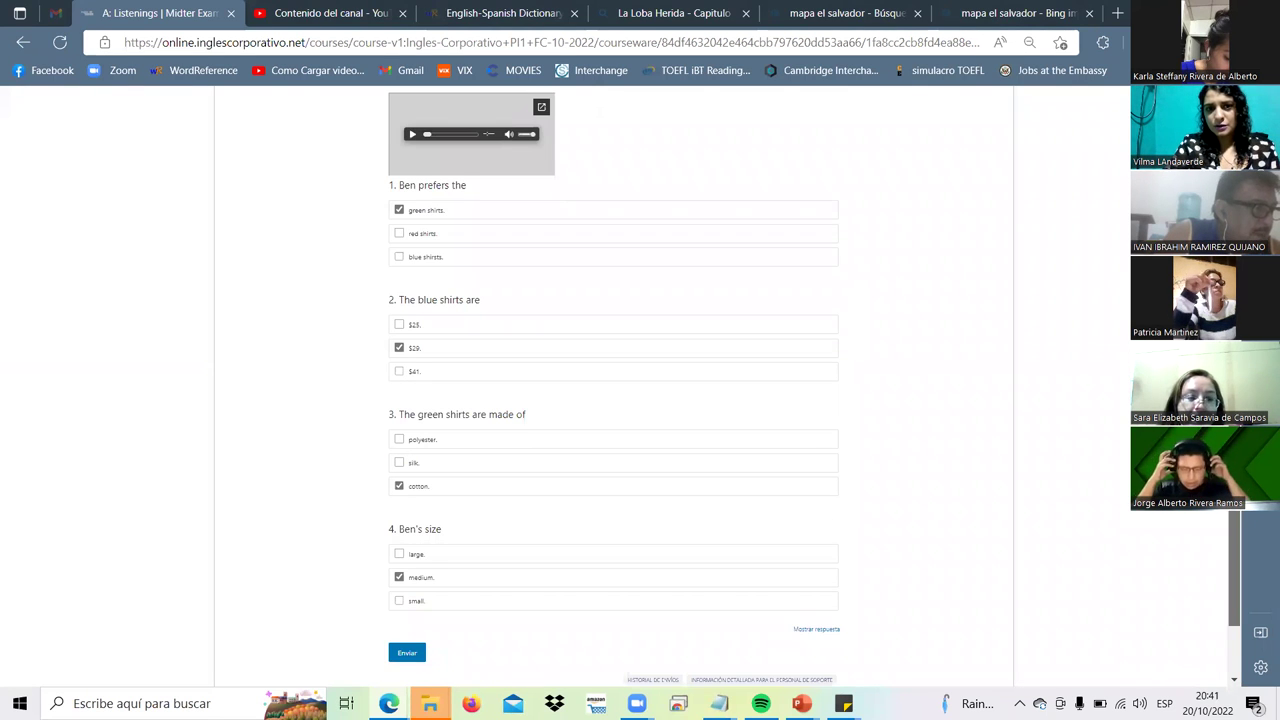
pyautogui.scroll(1, 613, 380)
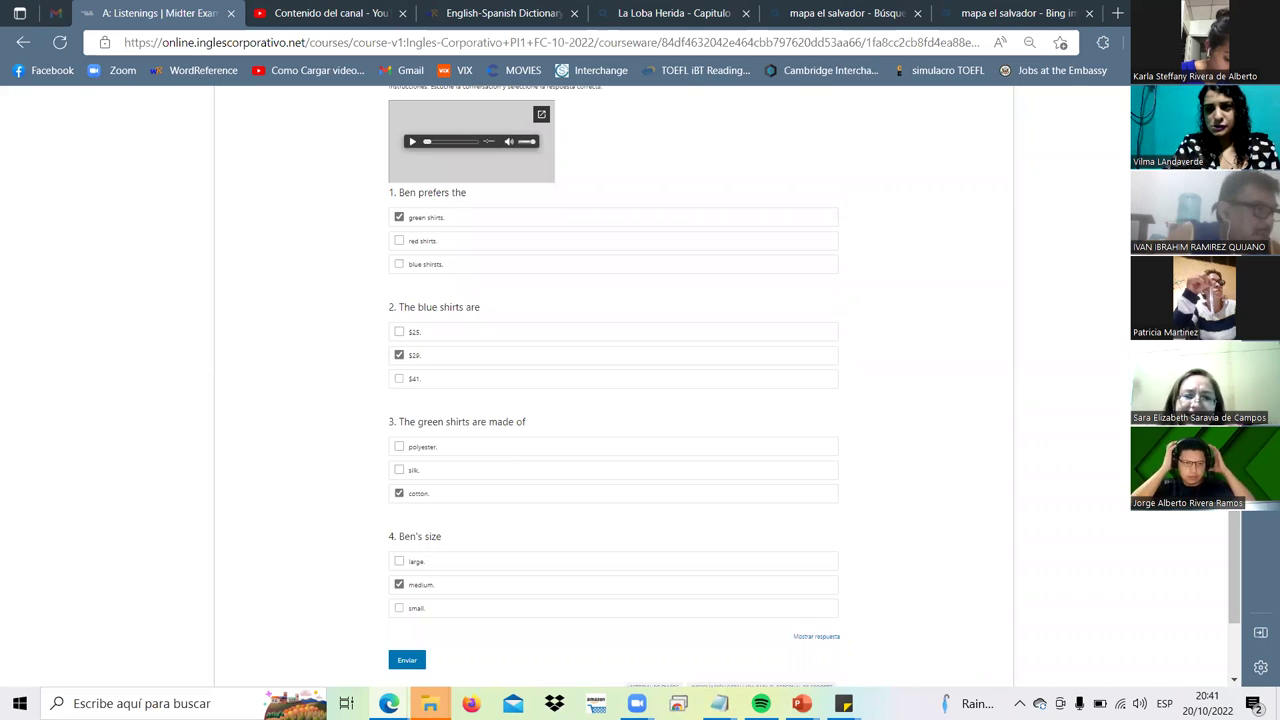
pyautogui.hotkey('ctrl', '+')
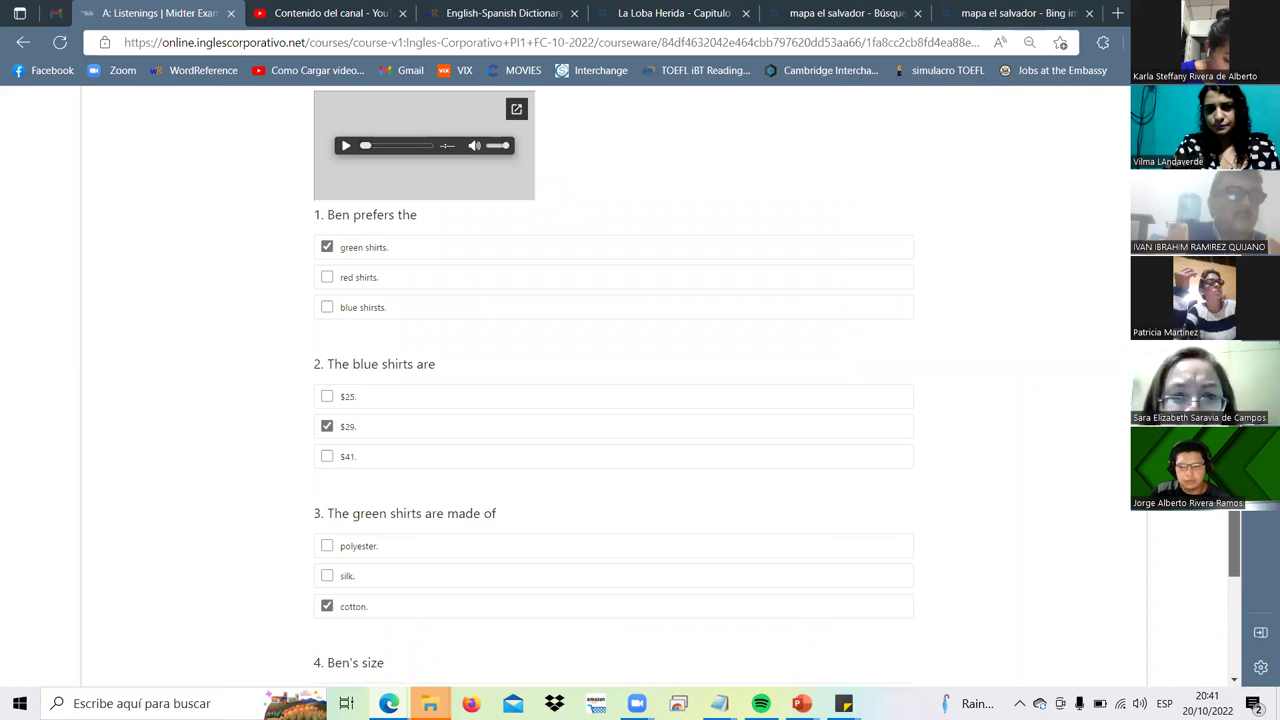
pyautogui.scroll(-1, 614, 400)
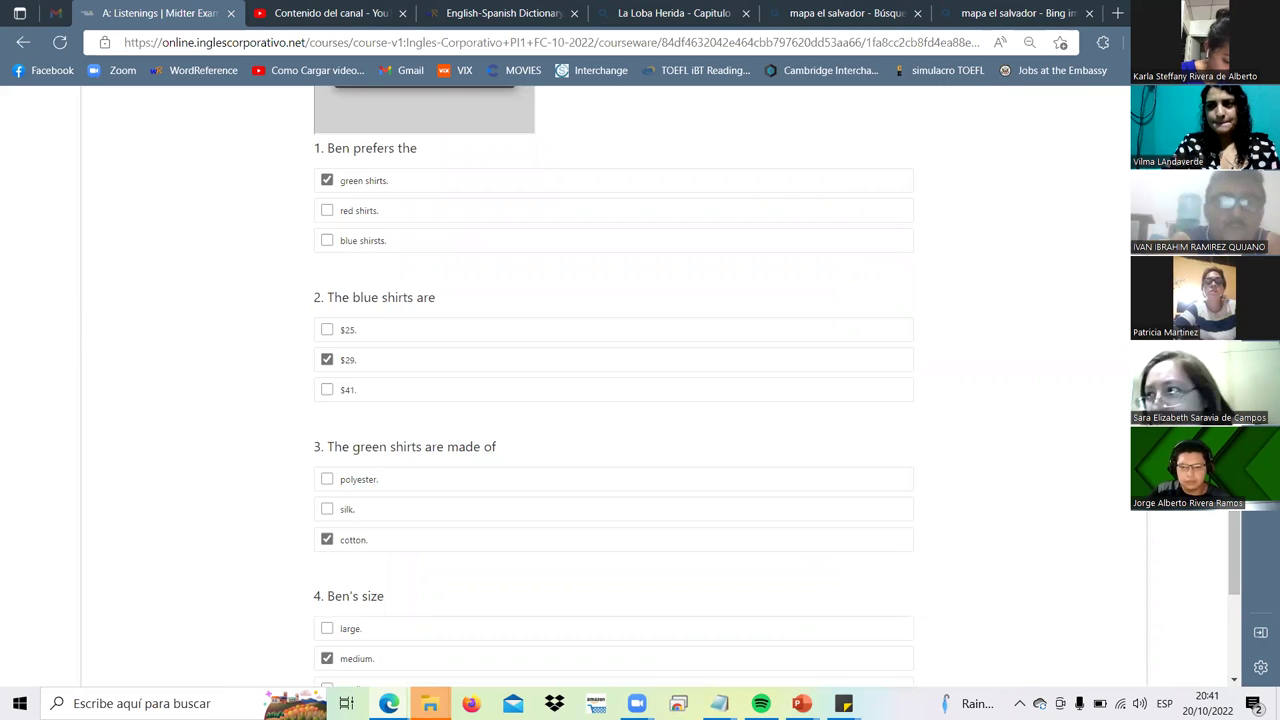
pyautogui.scroll(-1, 614, 400)
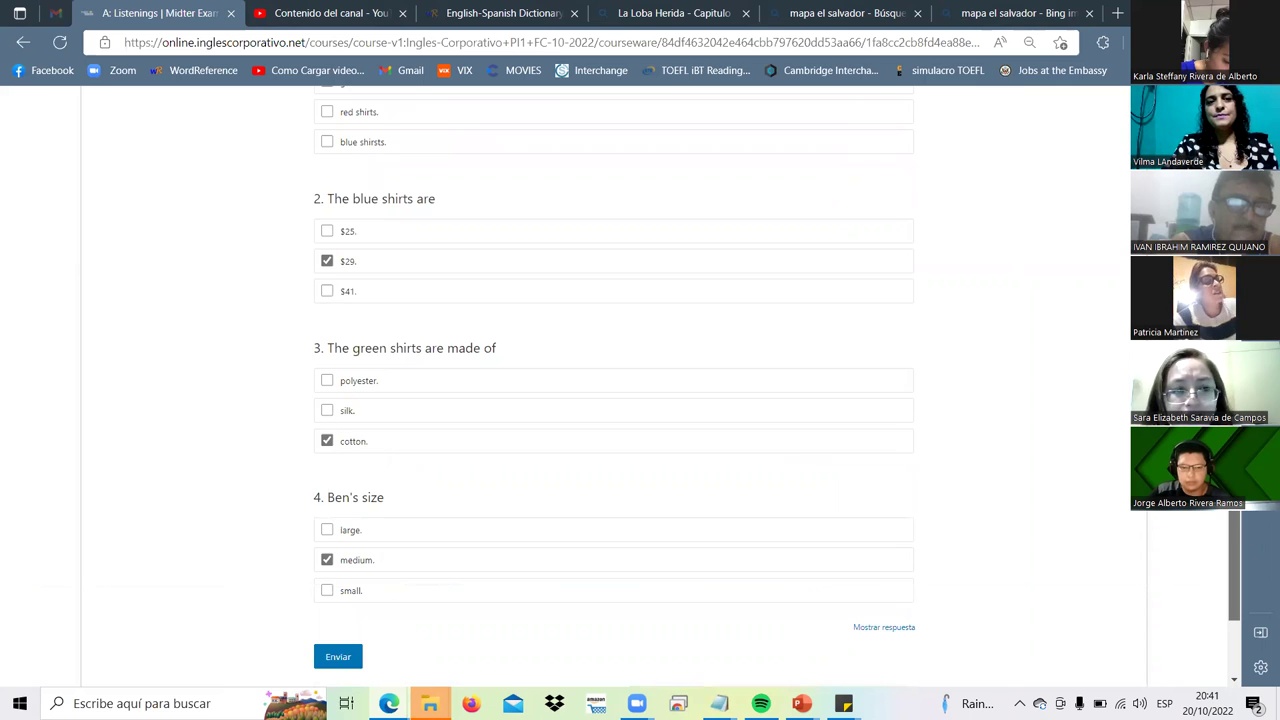
pyautogui.scroll(1, 614, 400)
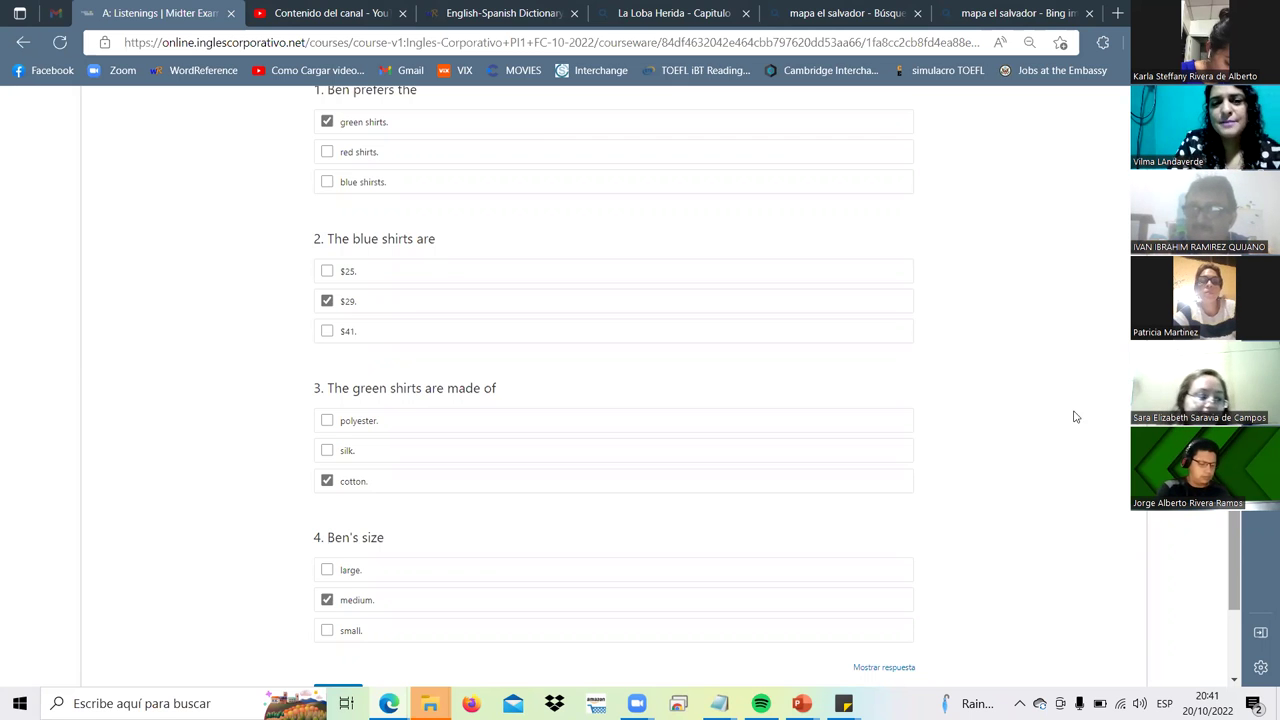
# Step: Move on from the listening section to the exam's next section, "B: Fill in the blanks"
pyautogui.scroll(4, 613, 380)
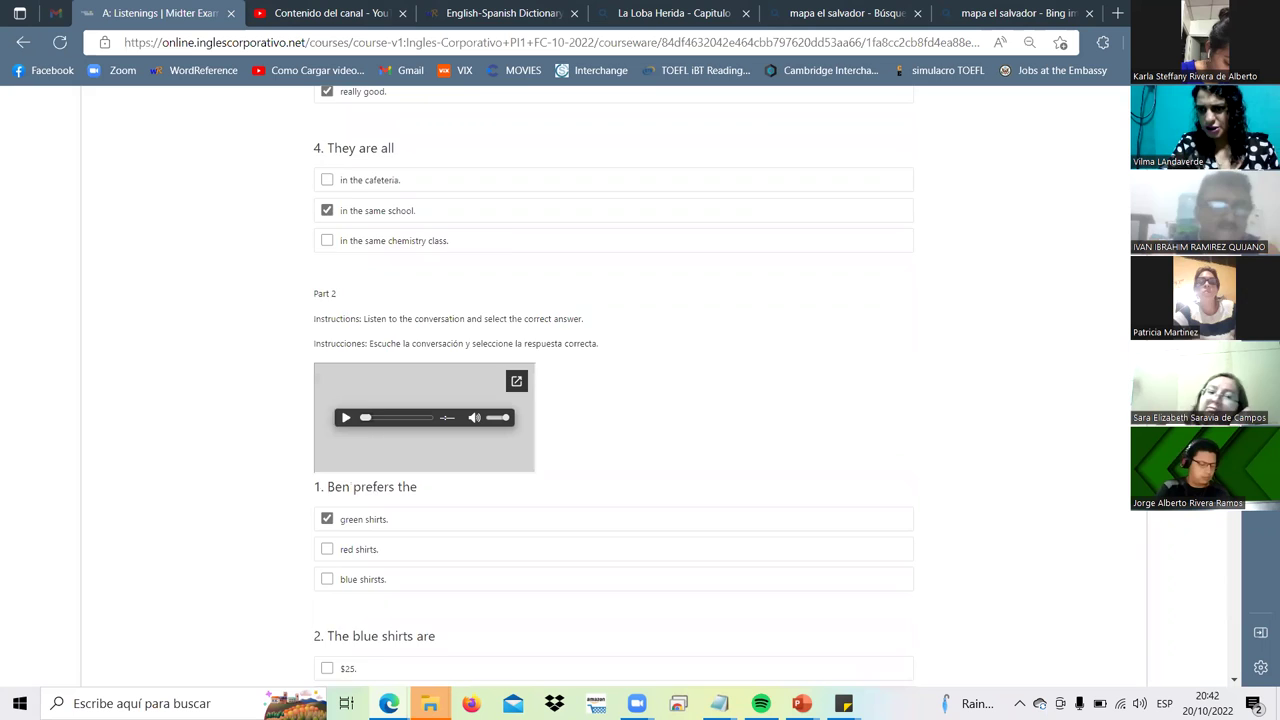
pyautogui.scroll(8, 1095, 174)
pyautogui.scroll(3, 1095, 174)
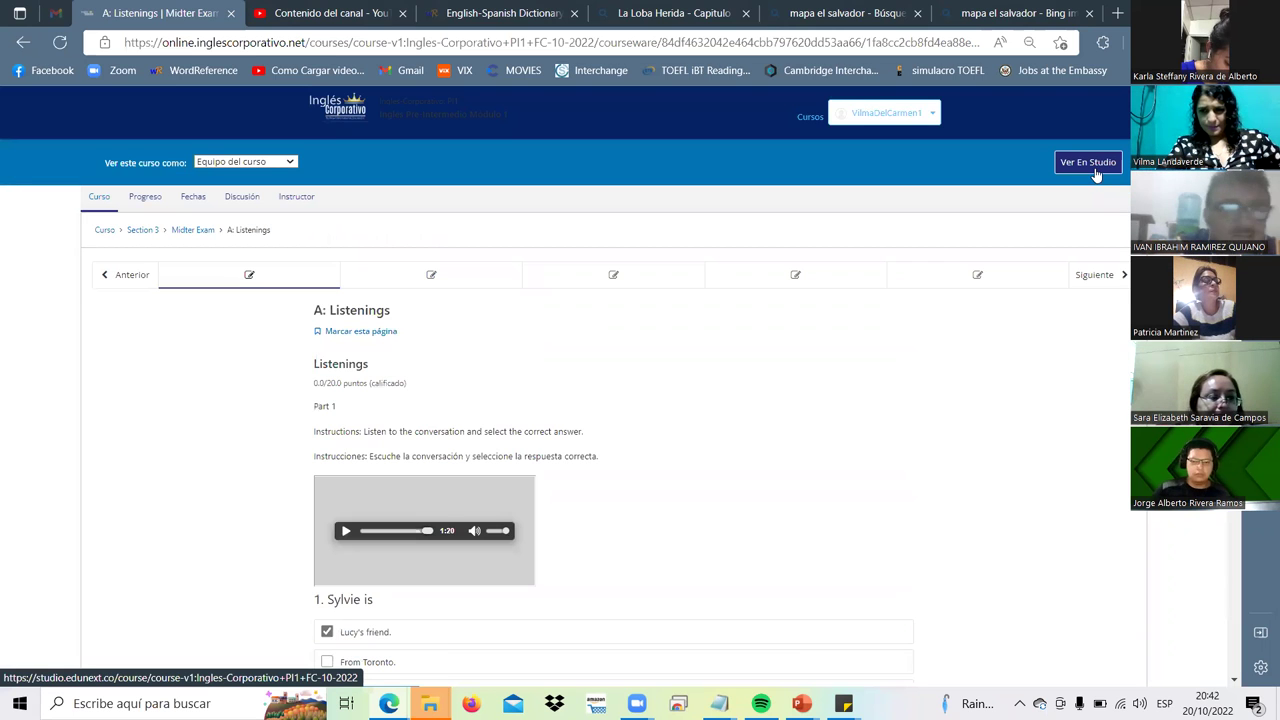
pyautogui.click(1110, 282)
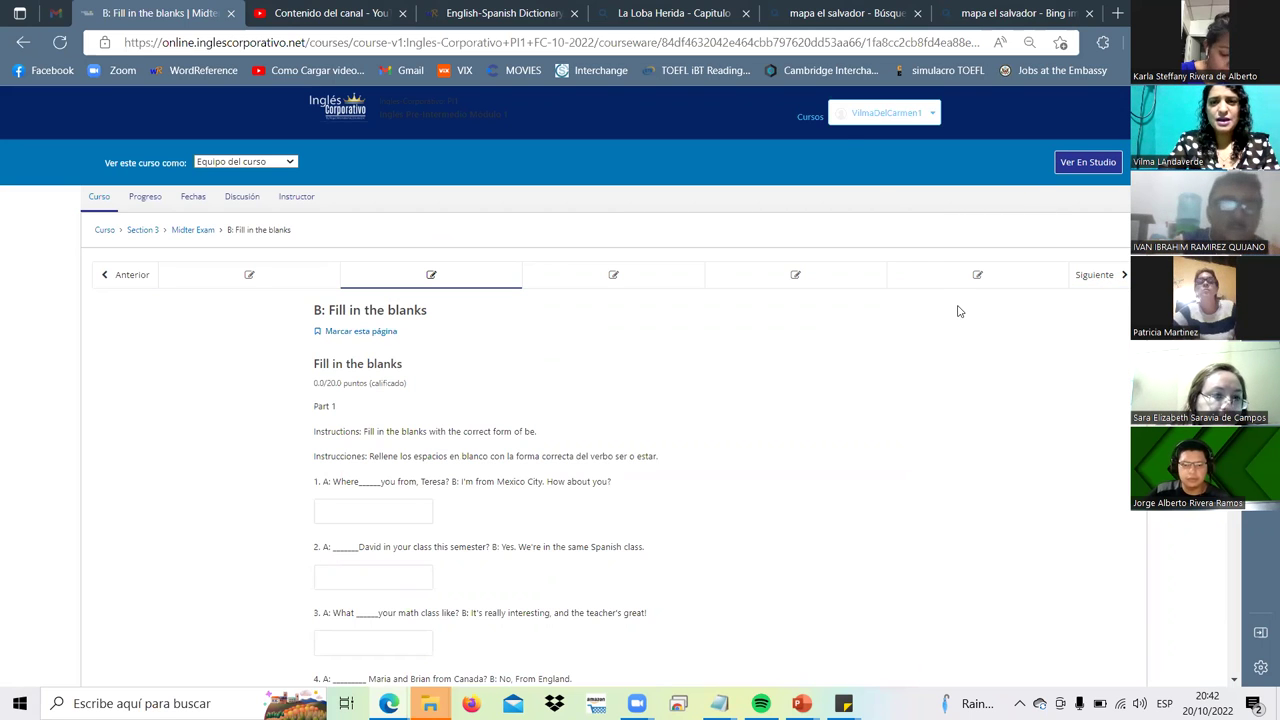
# Step: Enlarge the "Fill in the blanks" page so the Part 1 instructions and sentences are easy to read
pyautogui.scroll(-6, 958, 314)
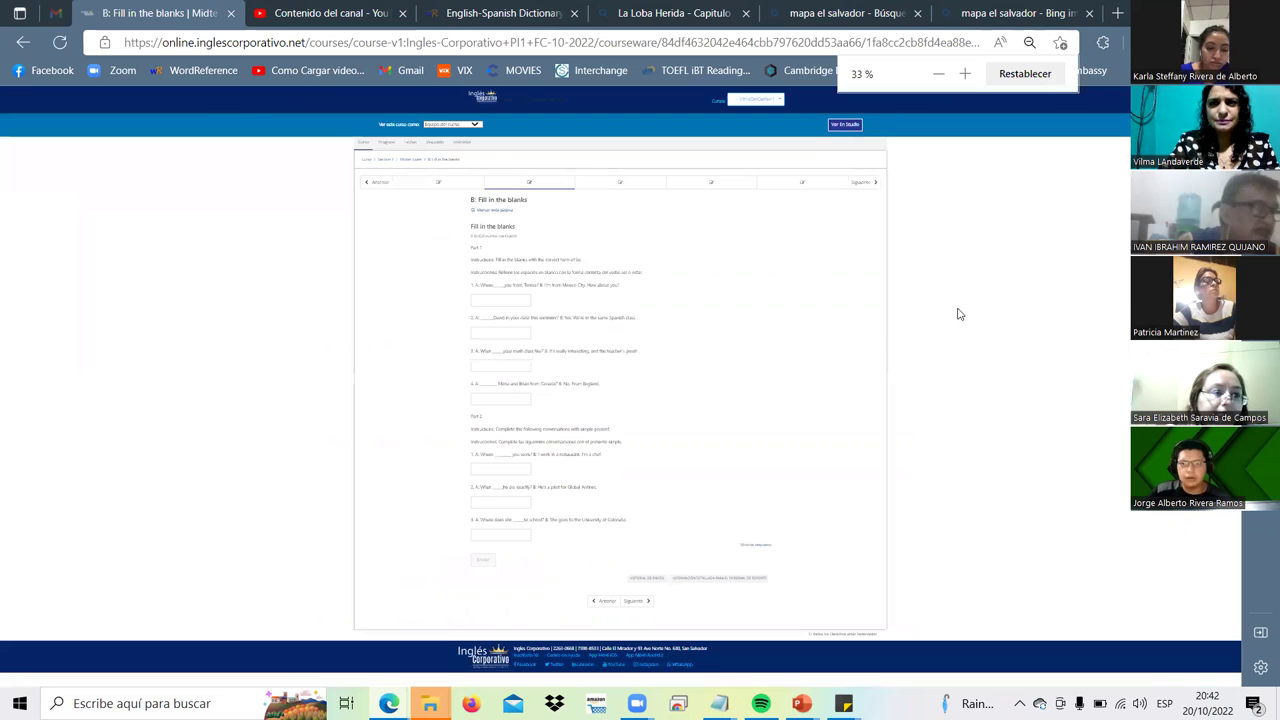
pyautogui.scroll(5, 958, 314)
pyautogui.scroll(1, 958, 314)
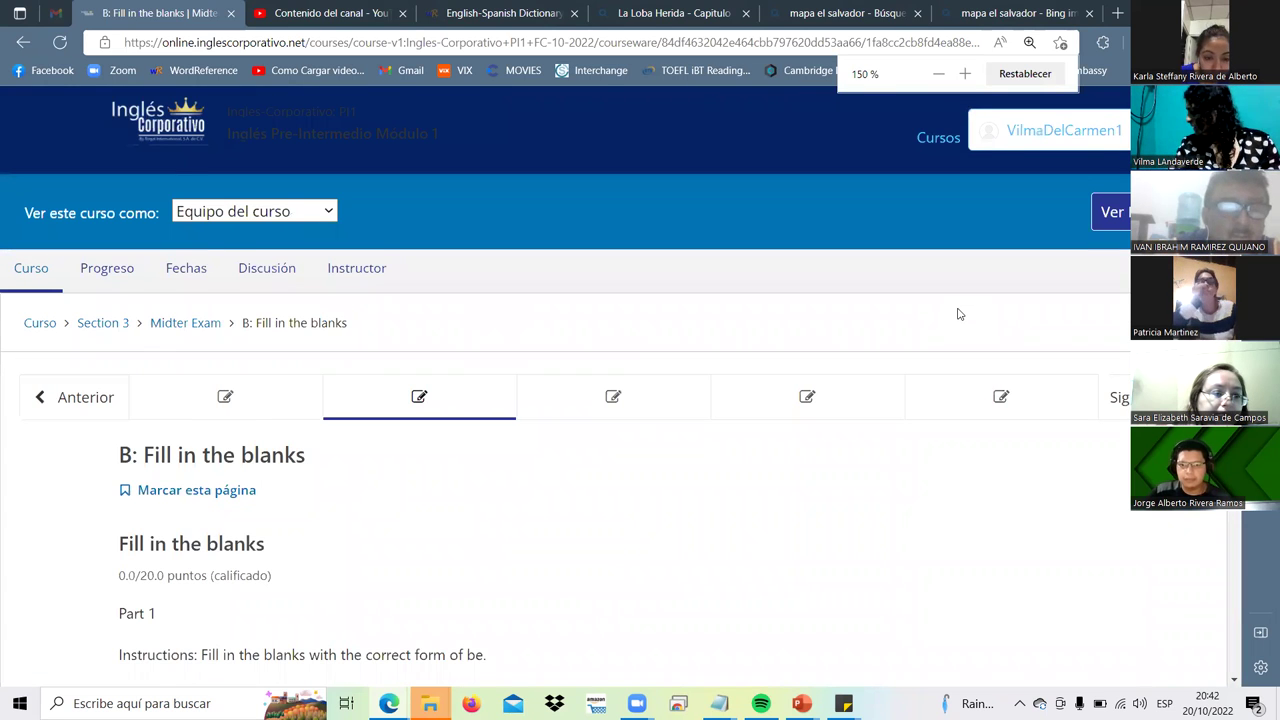
pyautogui.scroll(3, 958, 314)
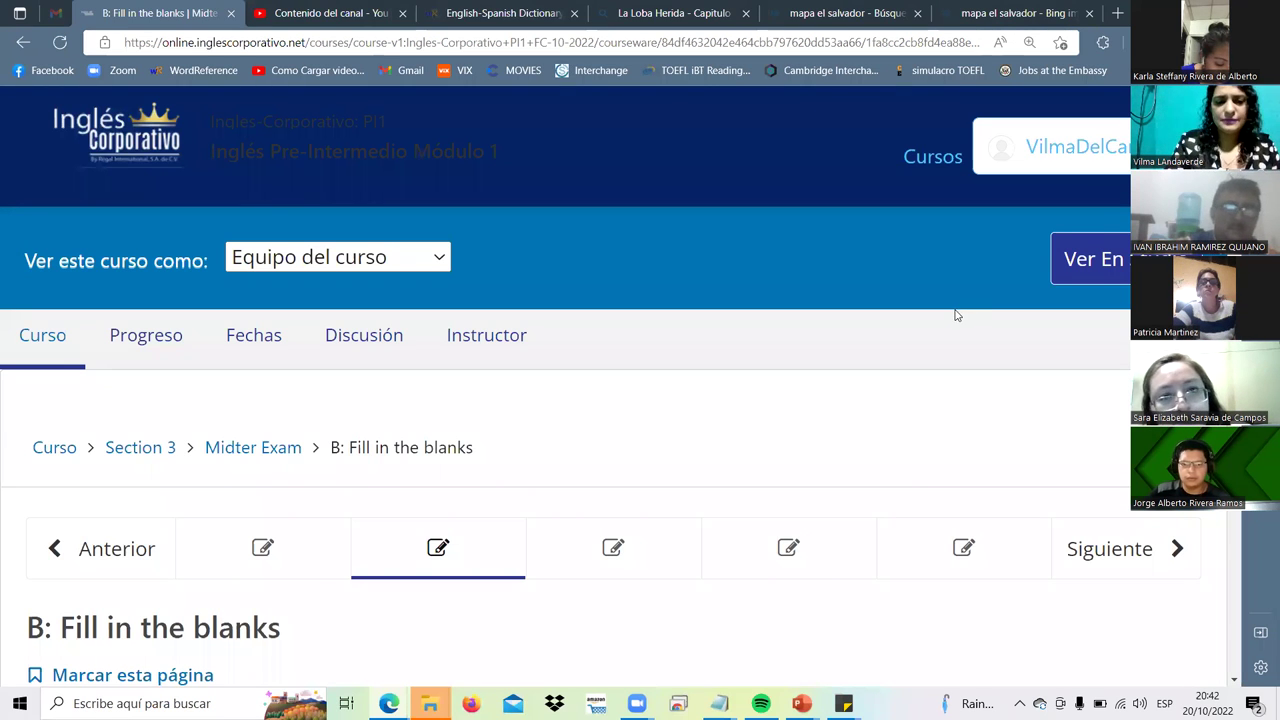
pyautogui.scroll(3, 934, 274)
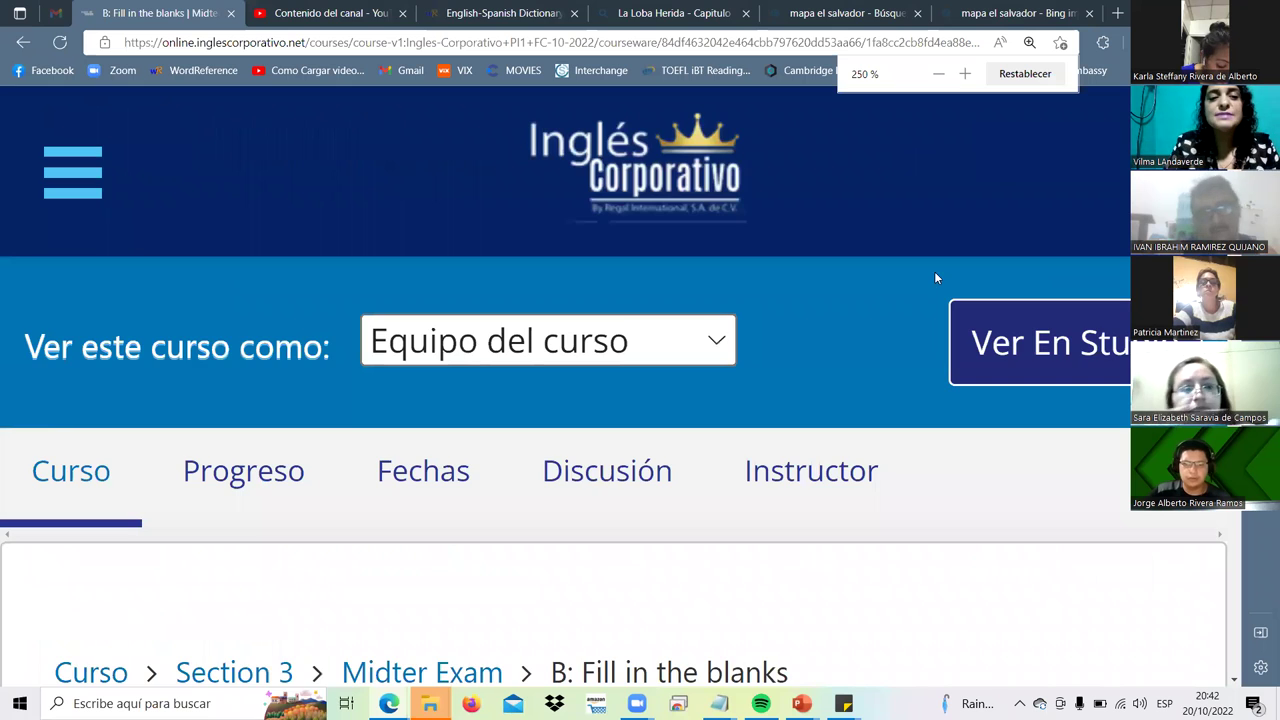
pyautogui.scroll(-4, 935, 275)
pyautogui.scroll(-3, 942, 288)
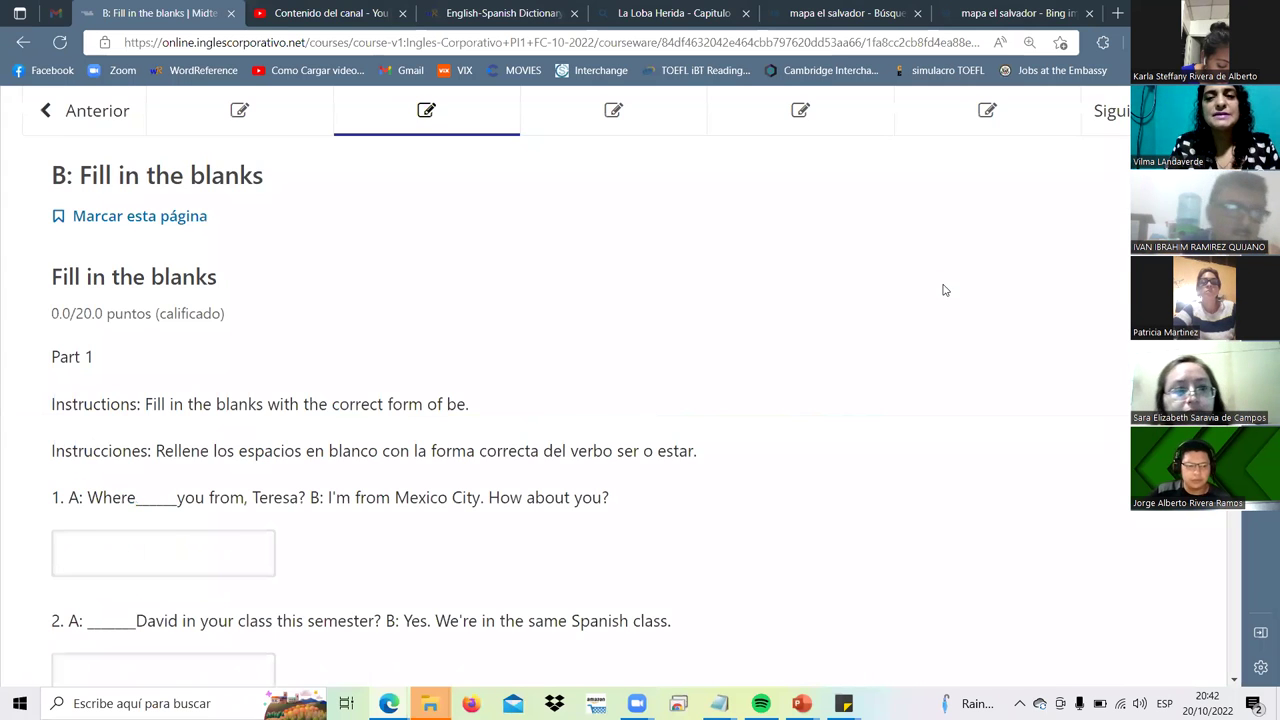
# Step: Fill in the first two Part 1 blanks with the forms of be "are" for sentence 1 and "is" for sentence 2
pyautogui.scroll(-1, 942, 289)
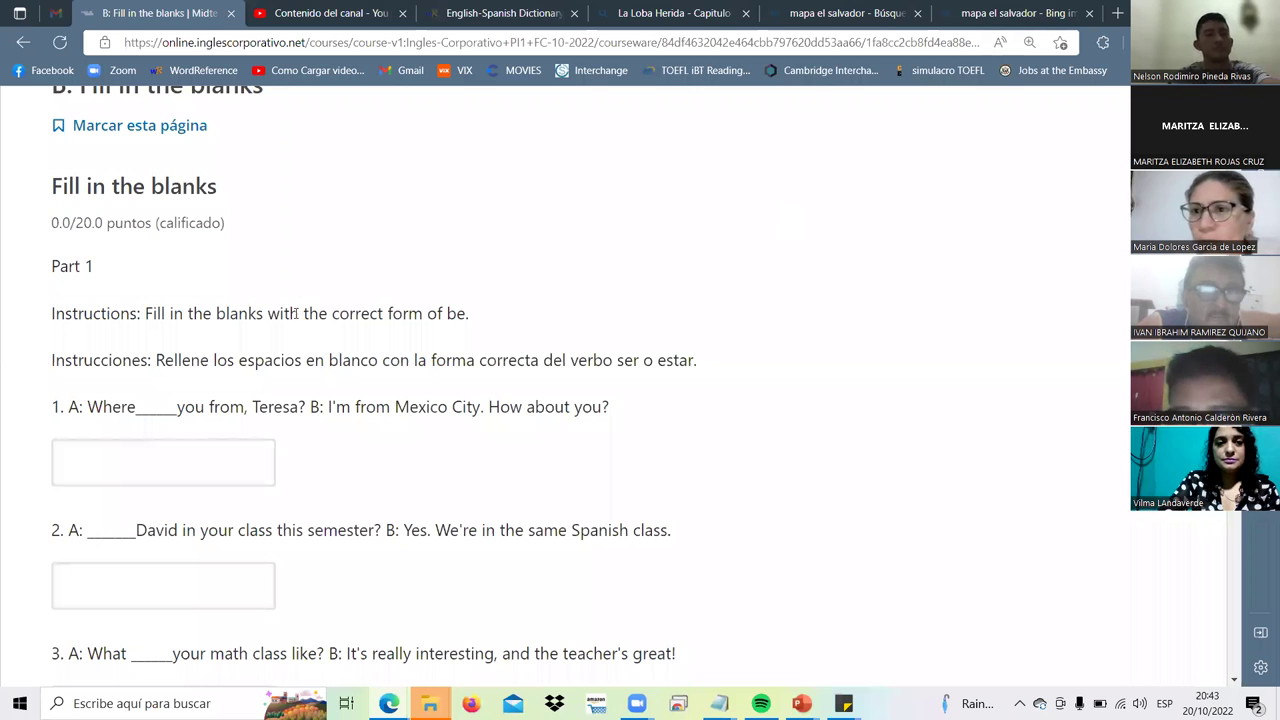
pyautogui.scroll(-1, 186, 373)
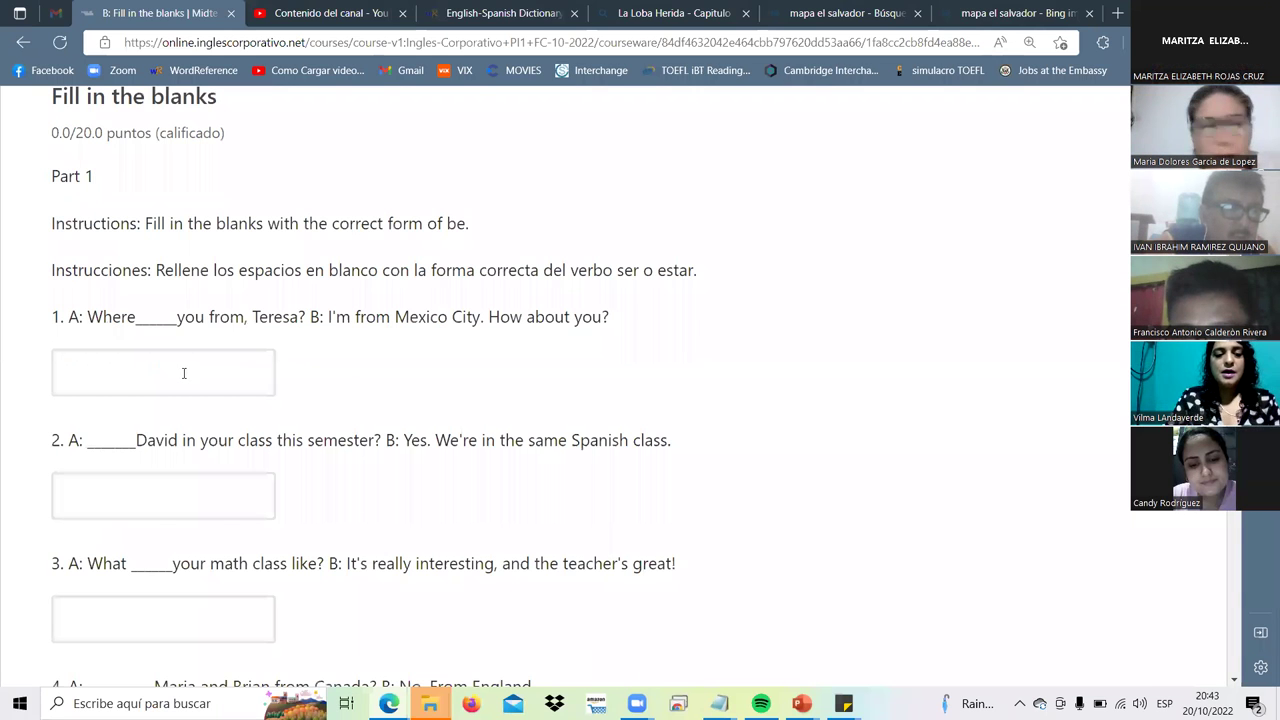
pyautogui.click(185, 373)
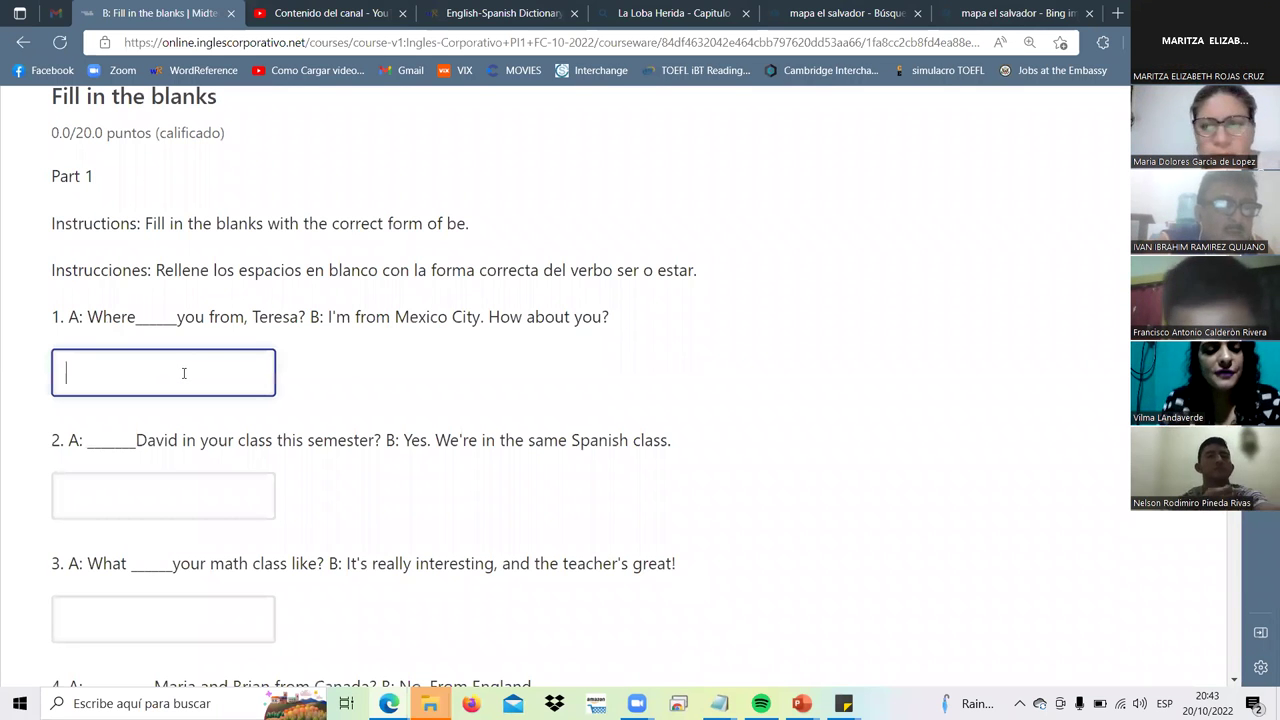
pyautogui.write('are')
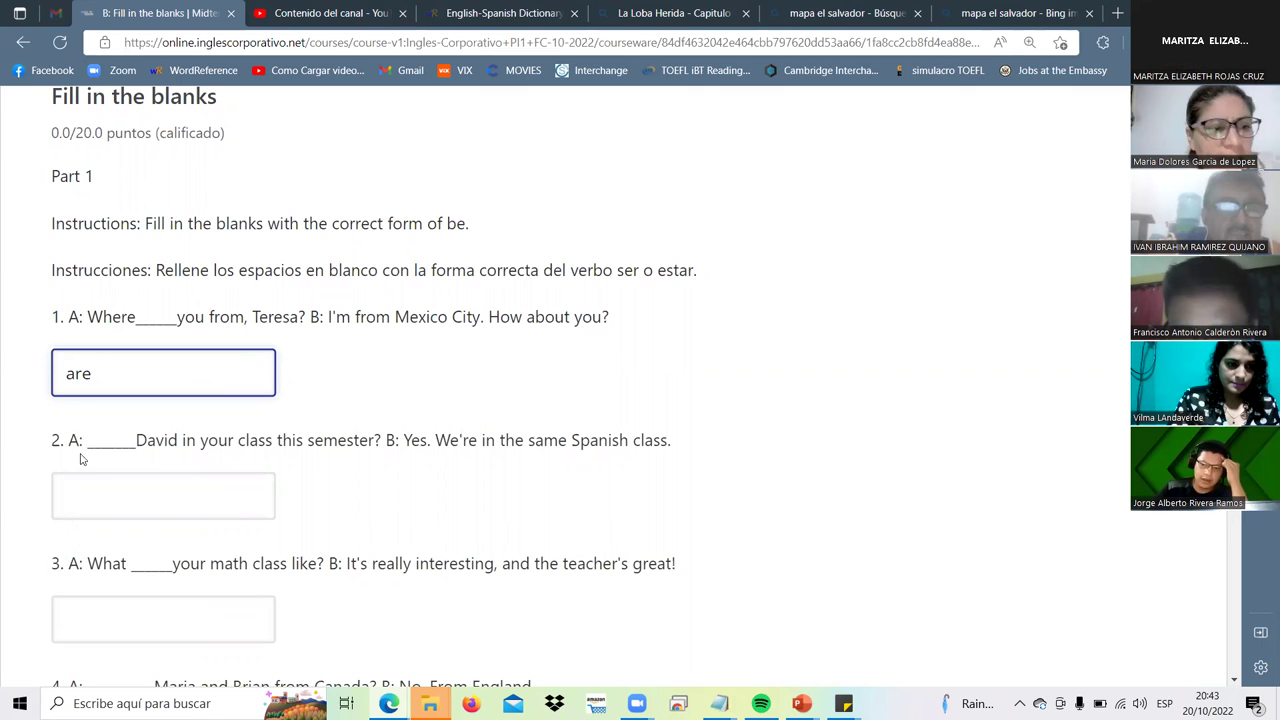
pyautogui.click(102, 479)
pyautogui.write('ia')
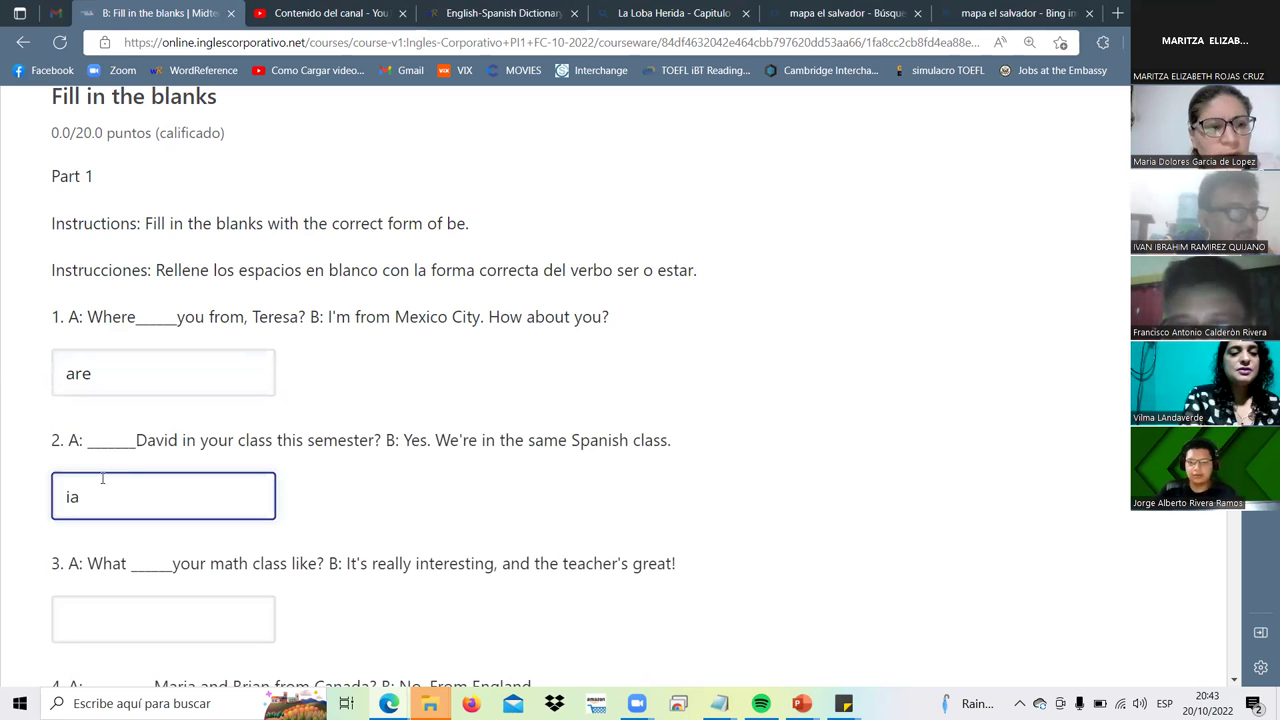
pyautogui.press('BackSpace')
pyautogui.write('s')
# Step: Complete Part 1 sentence 3 with "is" and sentence 4 with "are"
pyautogui.press('Tab')
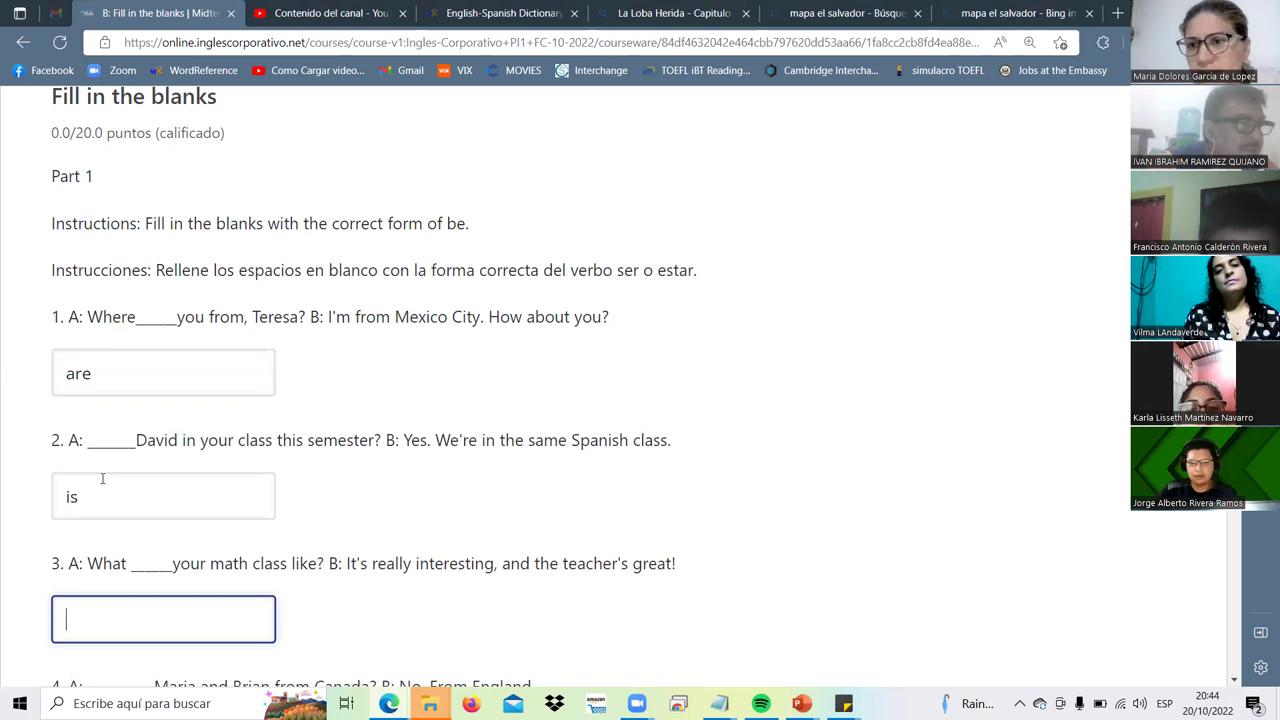
pyautogui.write('is')
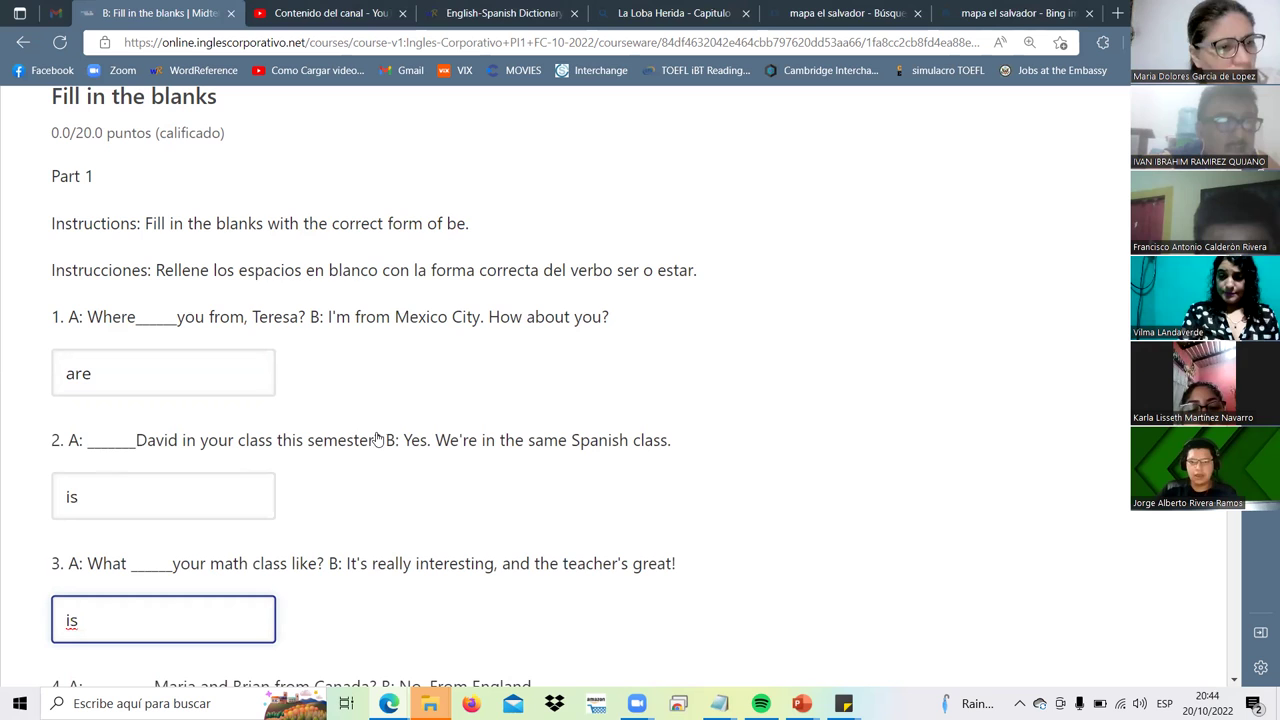
pyautogui.scroll(-3, 350, 410)
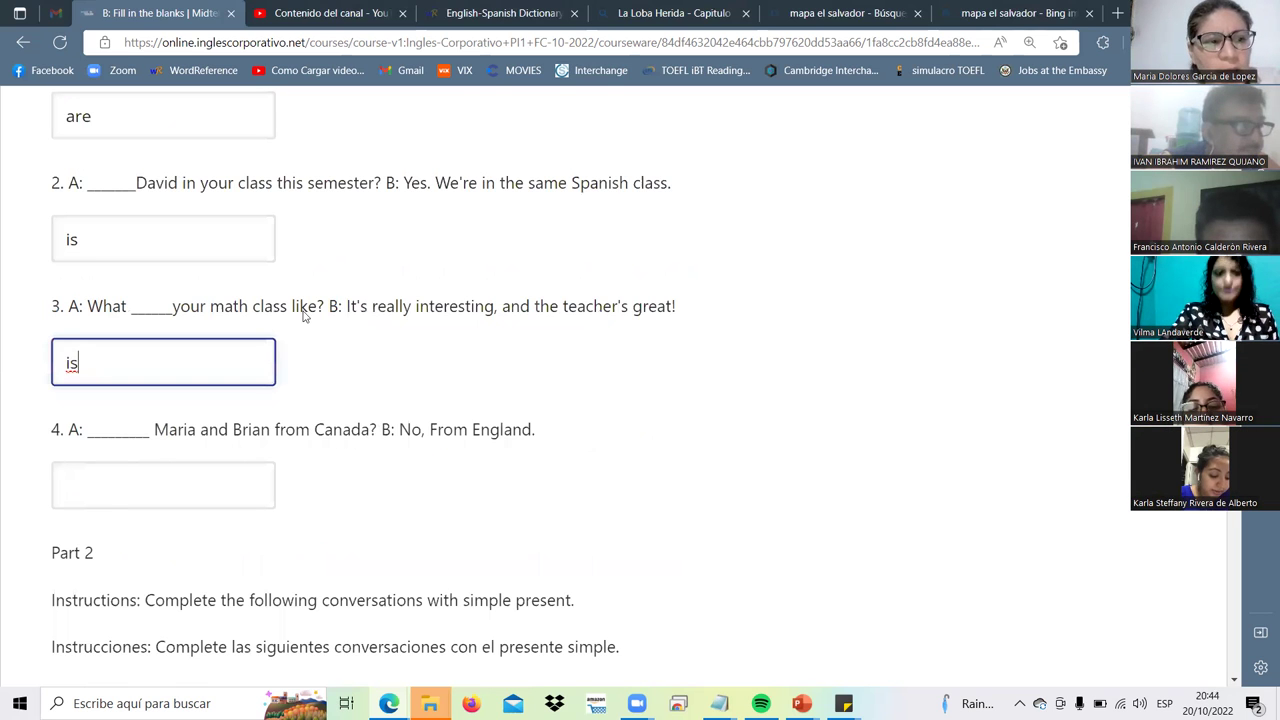
pyautogui.scroll(-2, 260, 308)
pyautogui.click(204, 303)
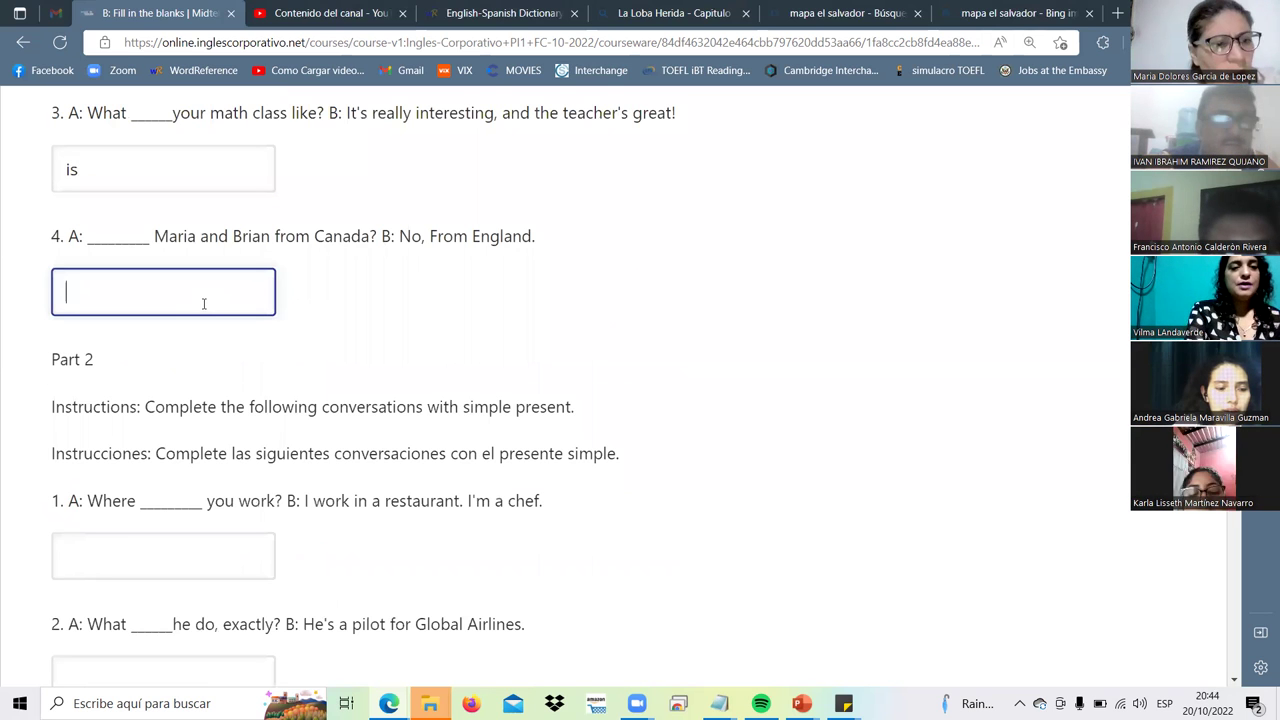
pyautogui.write('are')
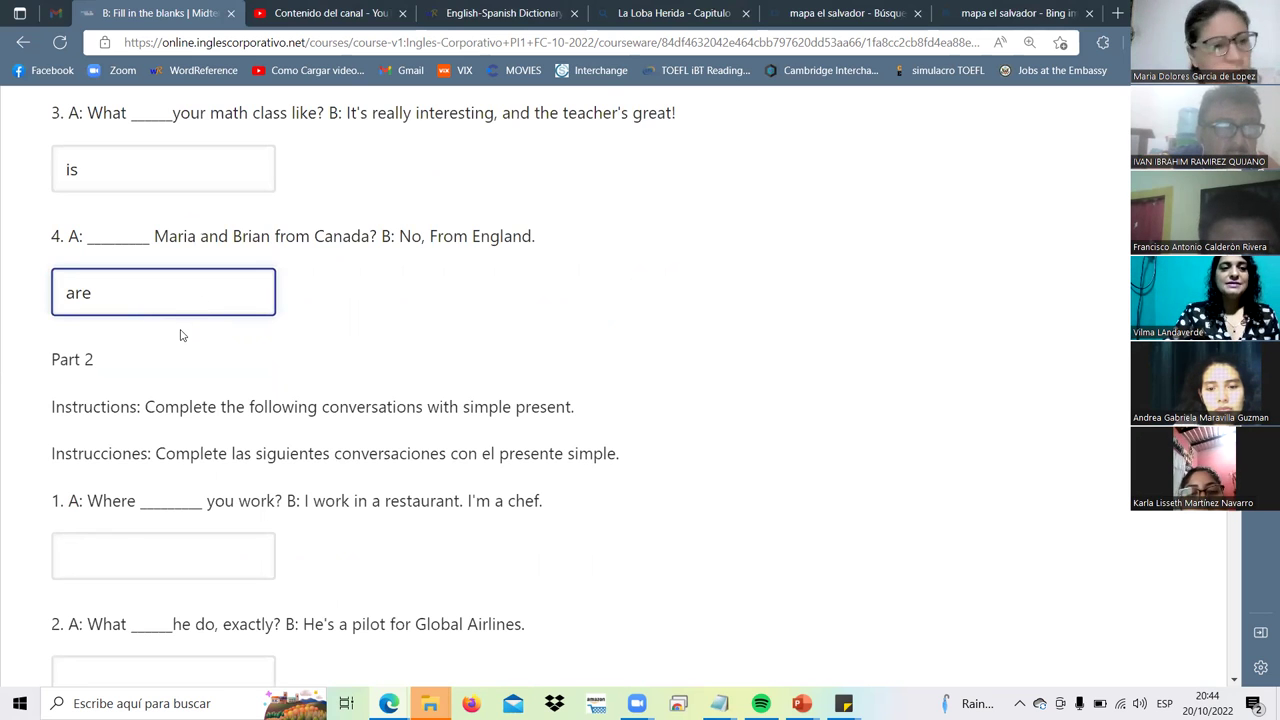
# Step: Answer the first two Part 2 simple present conversations with "do" for question 1 and "does" for question 2
pyautogui.scroll(-1, 181, 335)
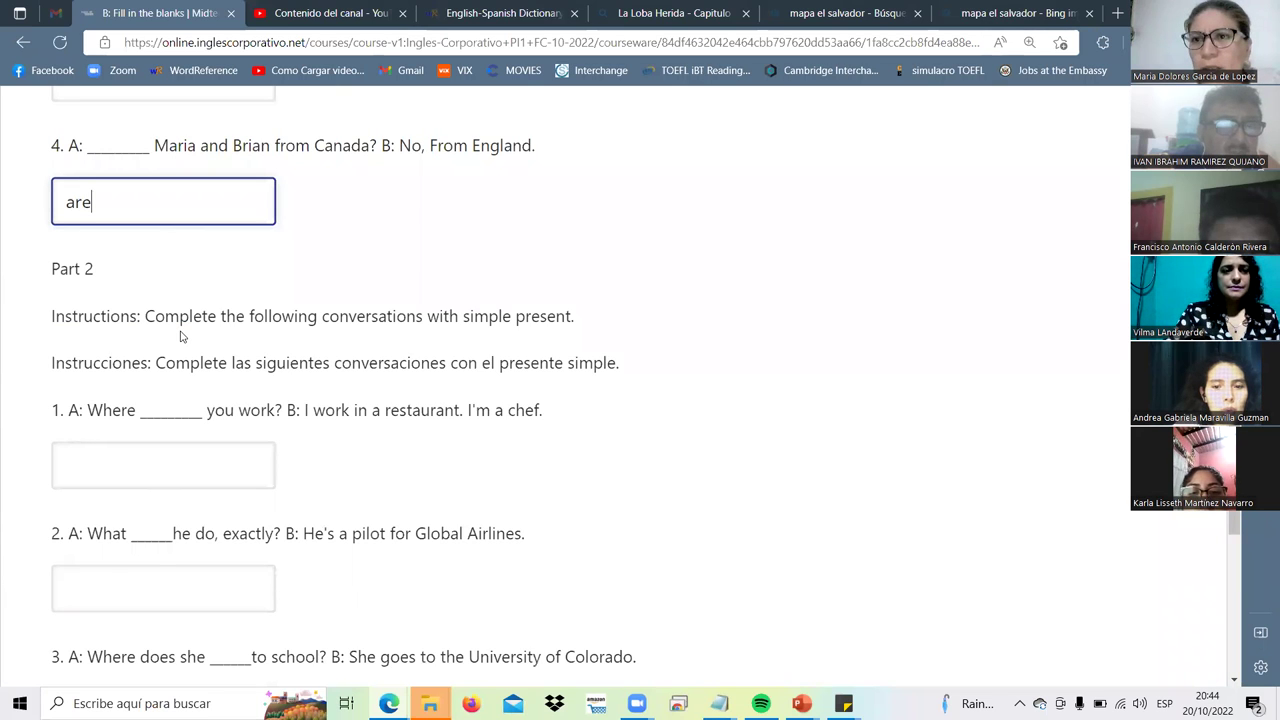
pyautogui.click(181, 445)
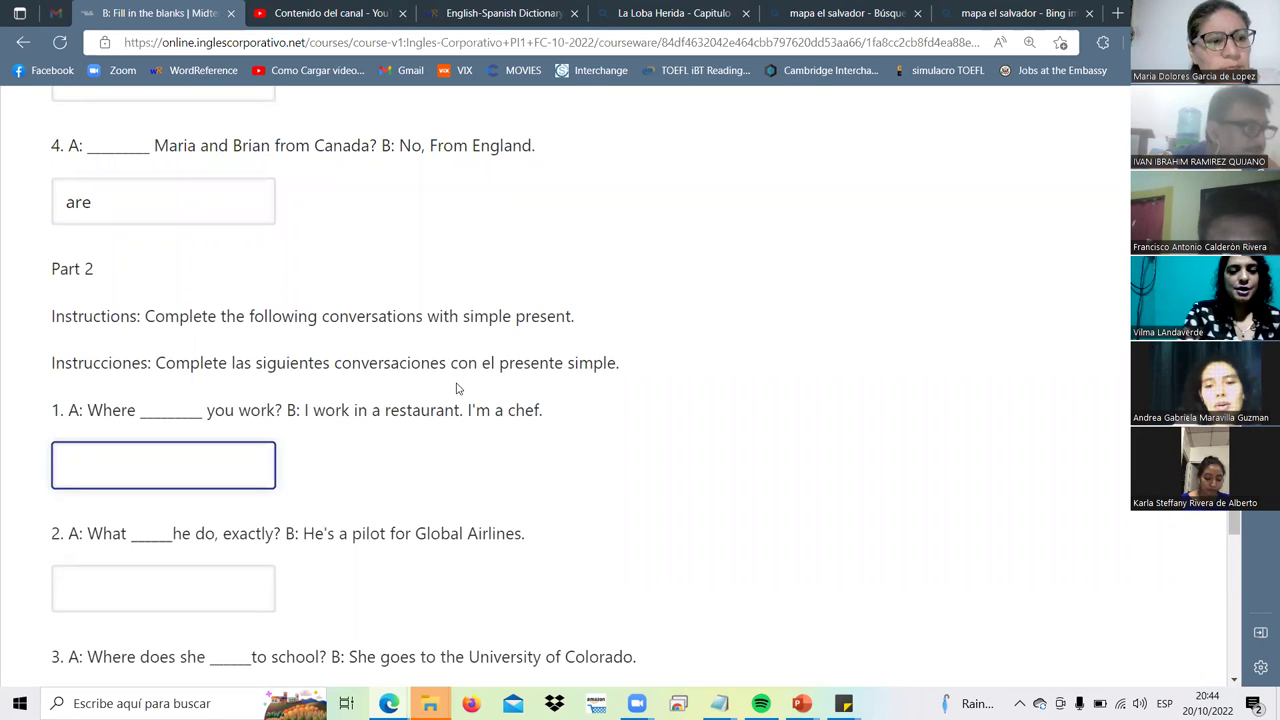
pyautogui.write('do')
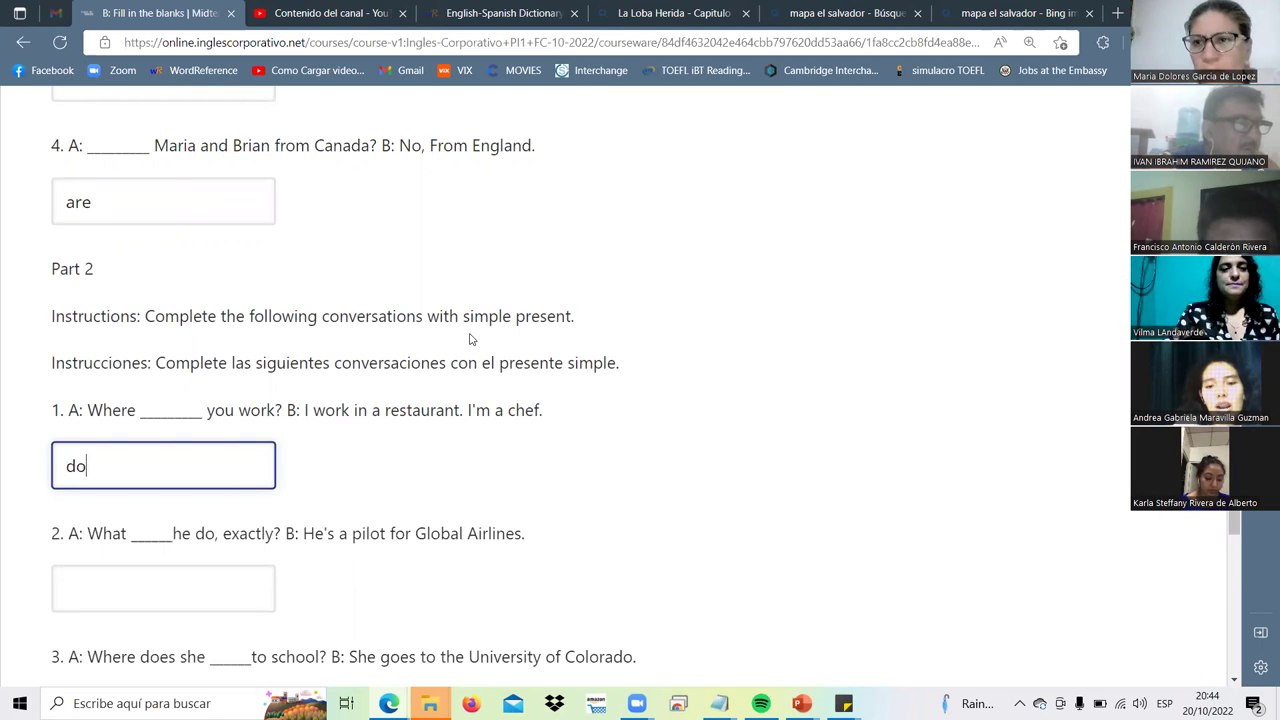
pyautogui.scroll(-2, 428, 316)
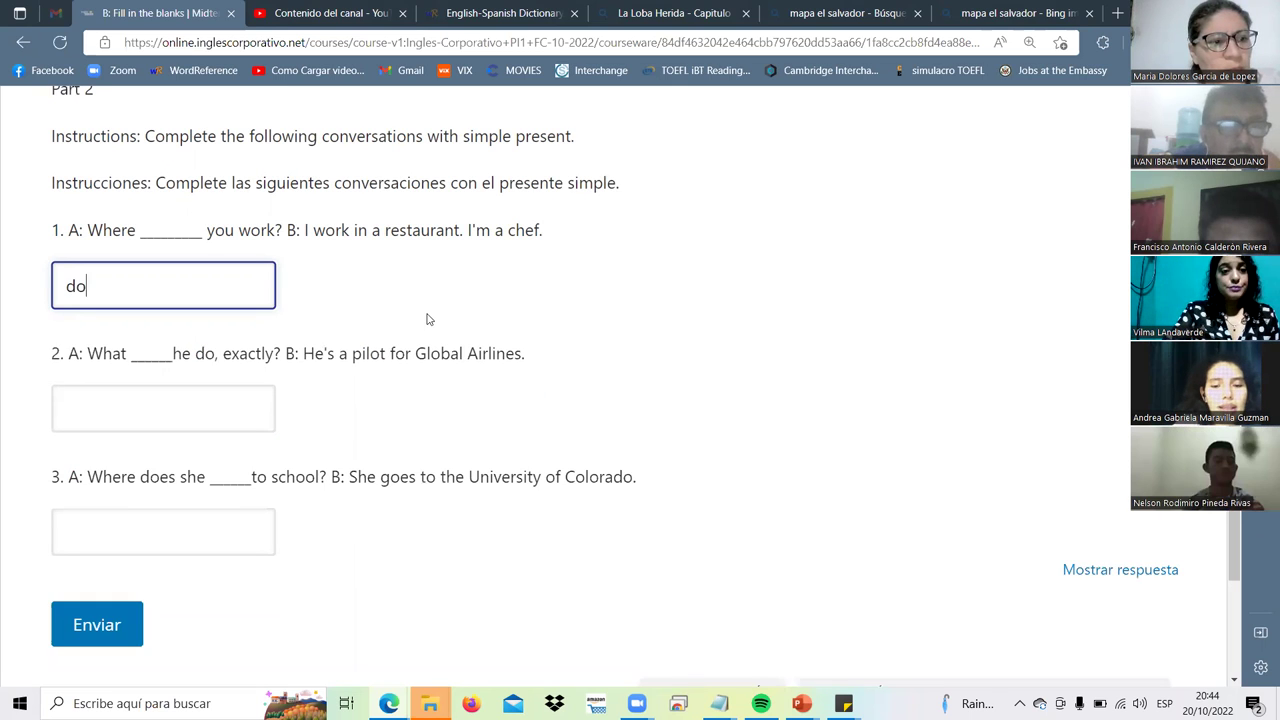
pyautogui.scroll(1, 321, 382)
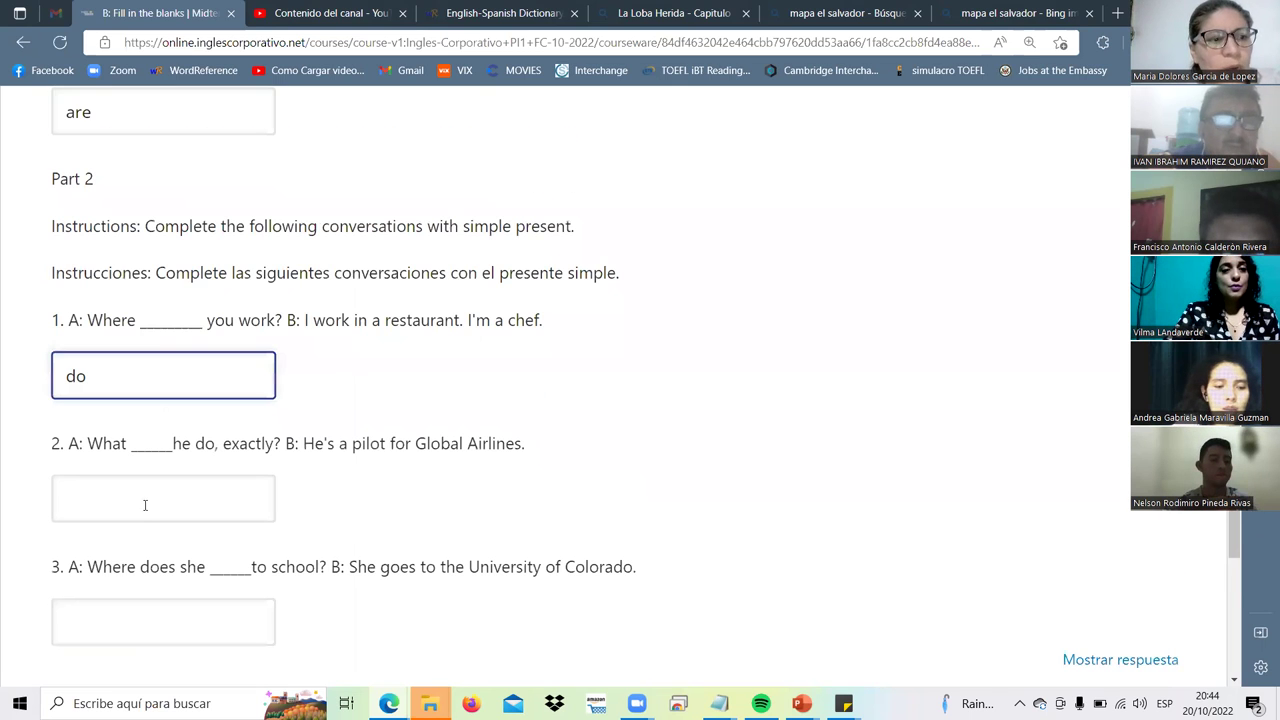
pyautogui.click(147, 486)
pyautogui.write('does')
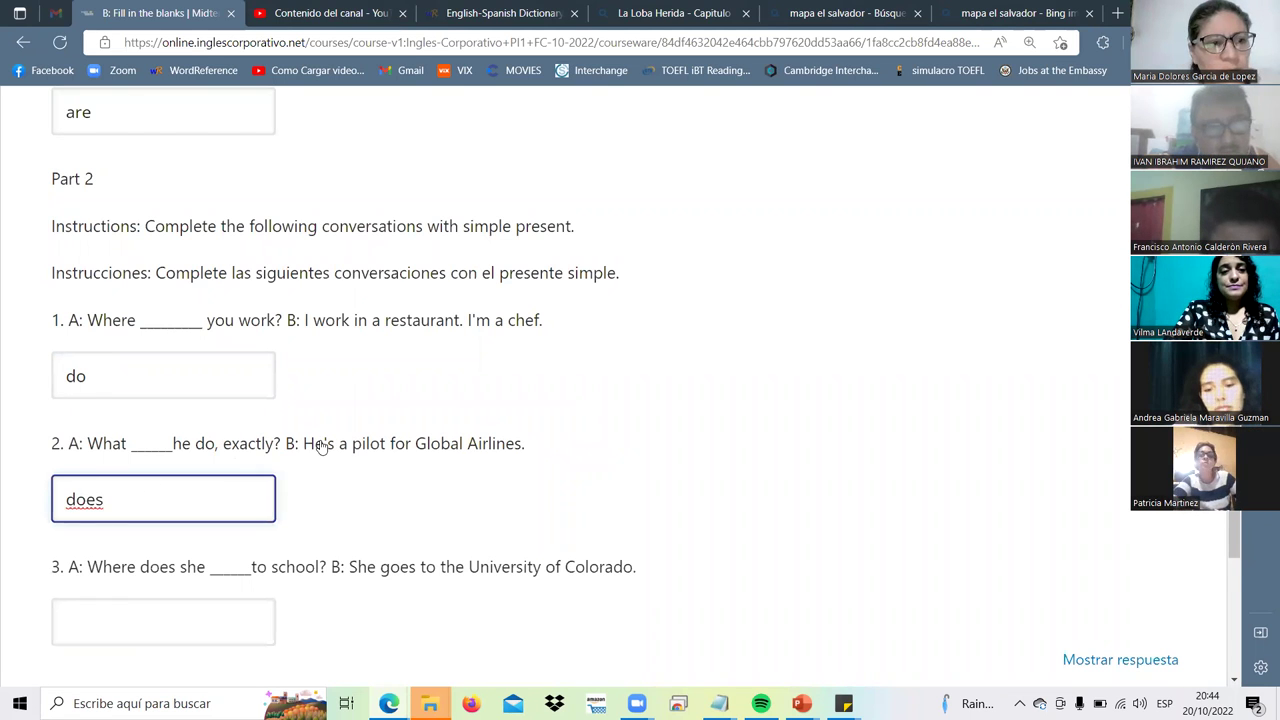
# Step: Complete Part 2 question 3, about where she attends school, with "go"
pyautogui.scroll(-1, 237, 486)
pyautogui.scroll(-1, 167, 492)
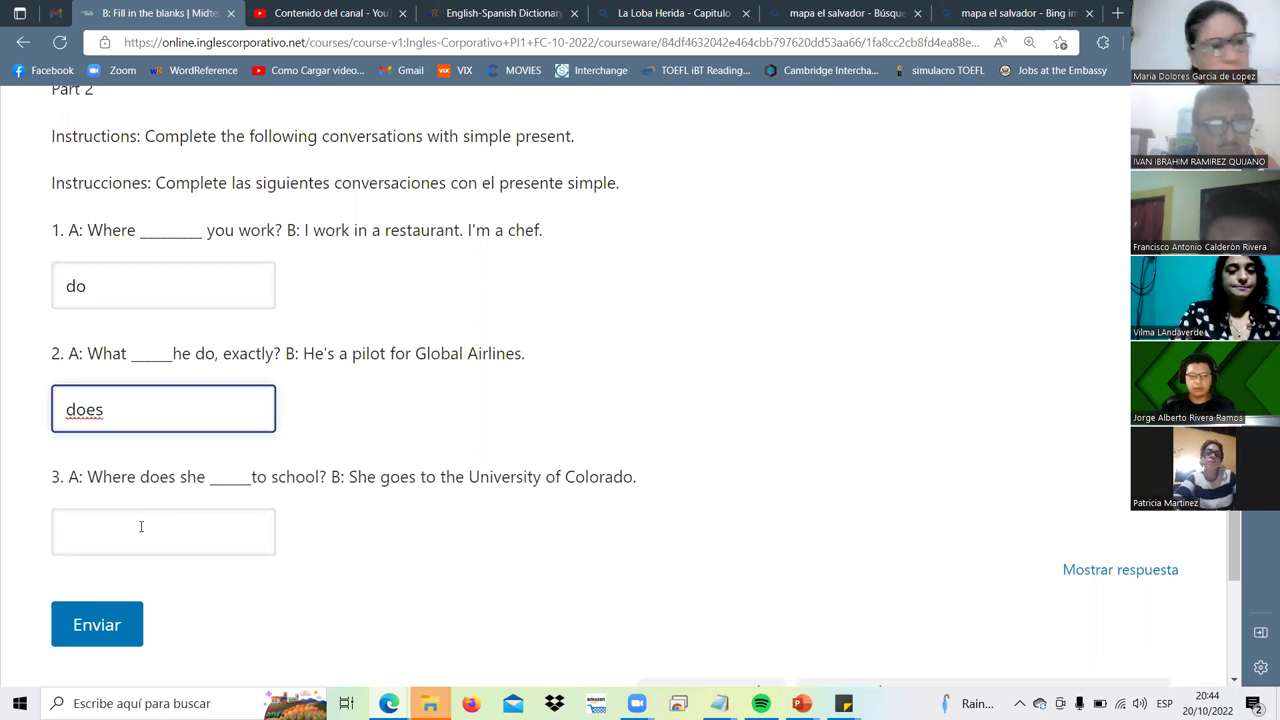
pyautogui.click(141, 526)
pyautogui.write('go')
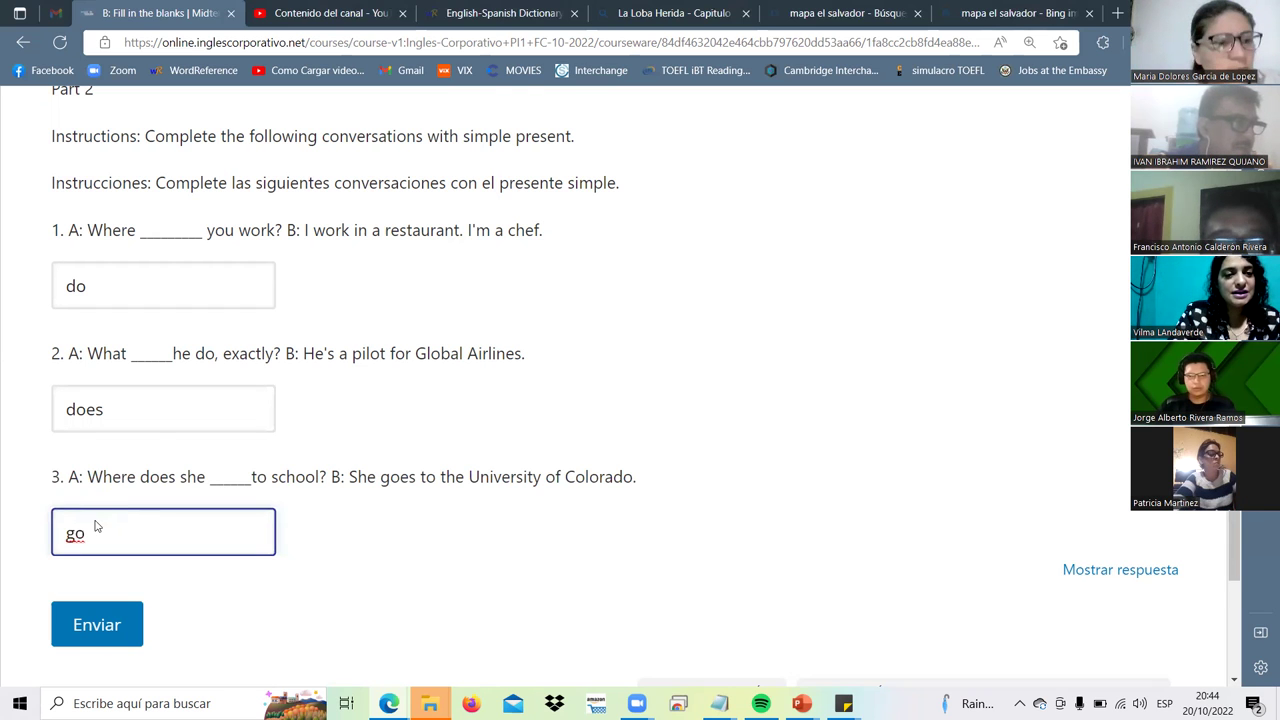
# Step: Review the completed fill-in-the-blanks answers against their sentences, with the page reduced to 110%
pyautogui.scroll(3, 95, 530)
pyautogui.scroll(3, 84, 540)
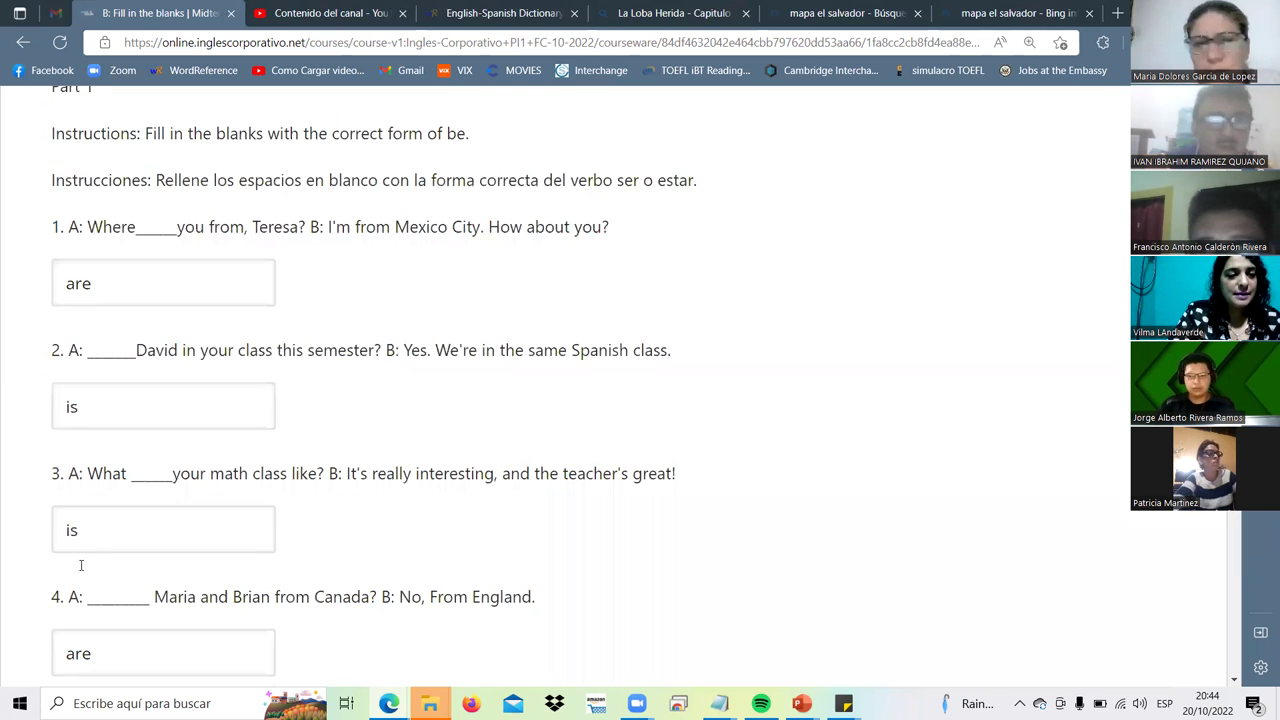
pyautogui.scroll(-1, 84, 540)
pyautogui.moveTo(52, 567); pyautogui.dragTo(74, 565)
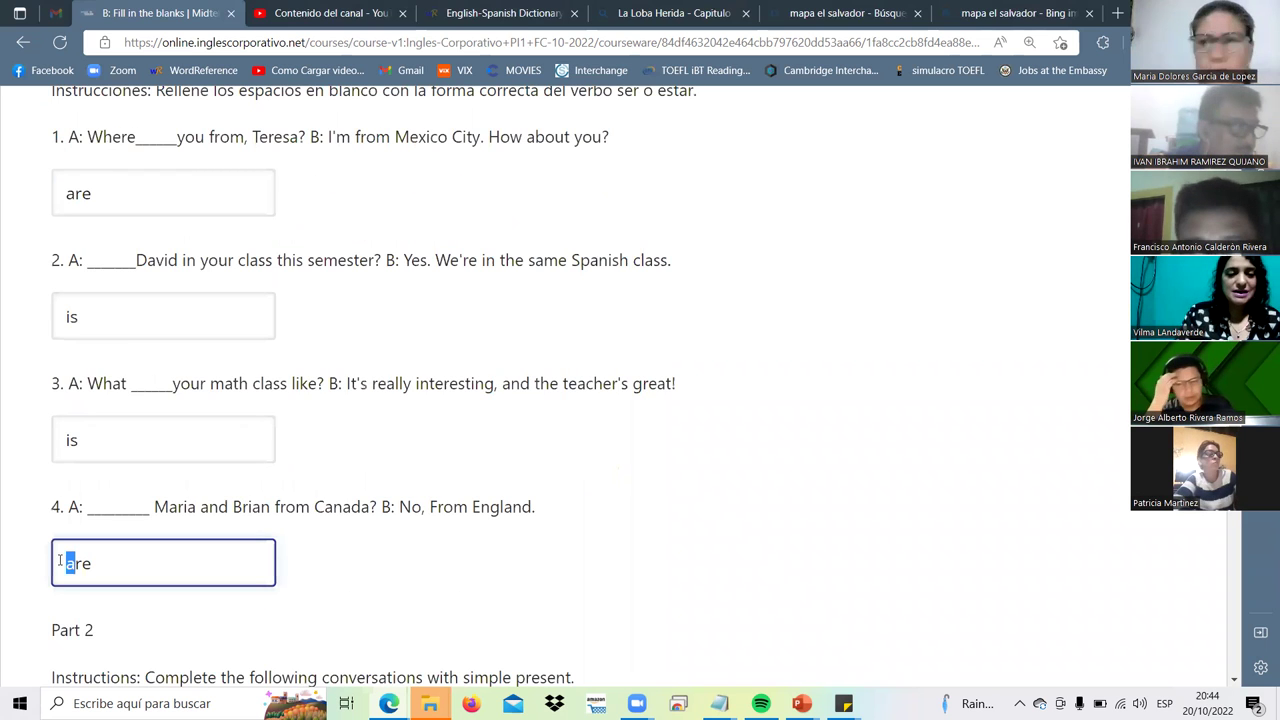
pyautogui.scroll(2, 230, 485)
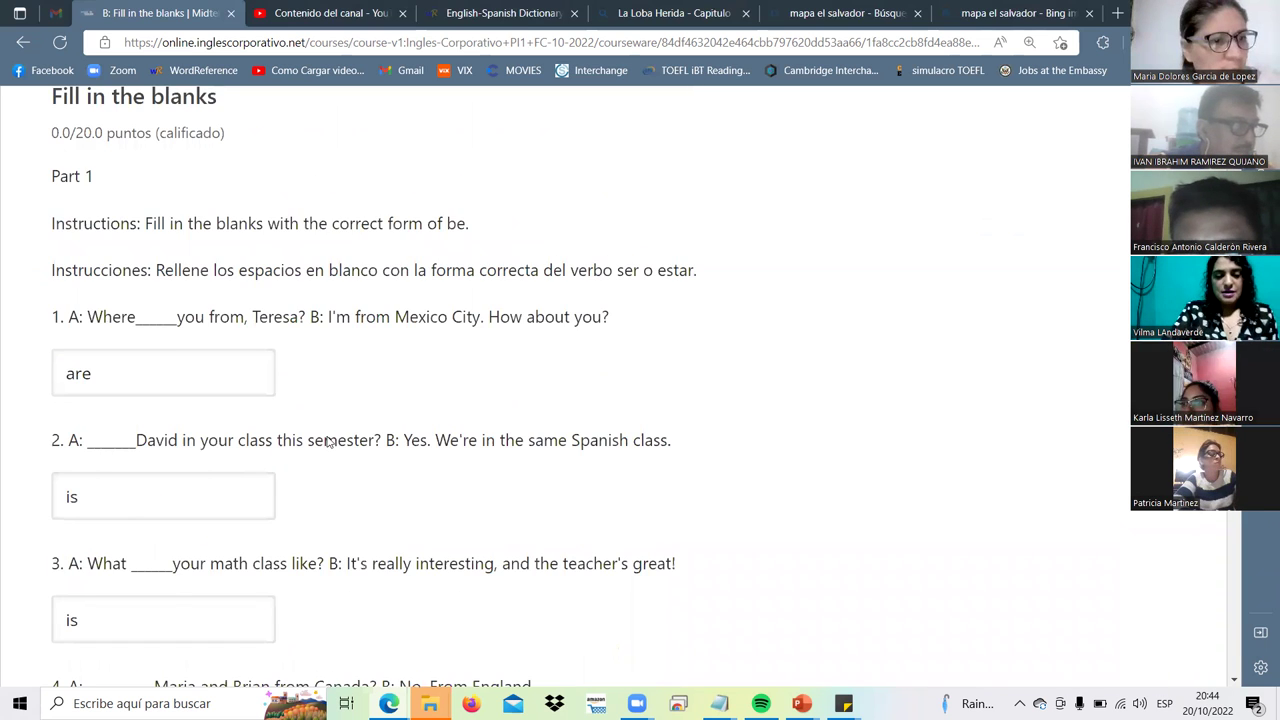
pyautogui.scroll(-1, 330, 443)
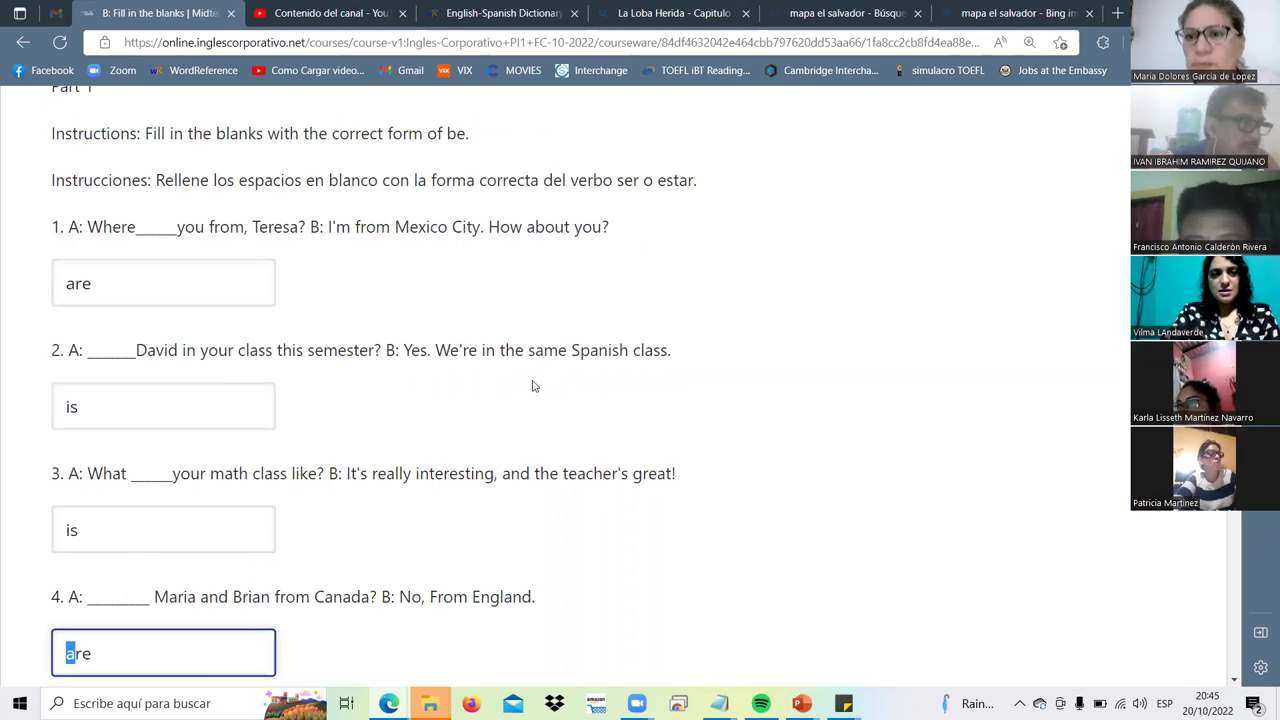
pyautogui.hotkey('ctrl', '+')
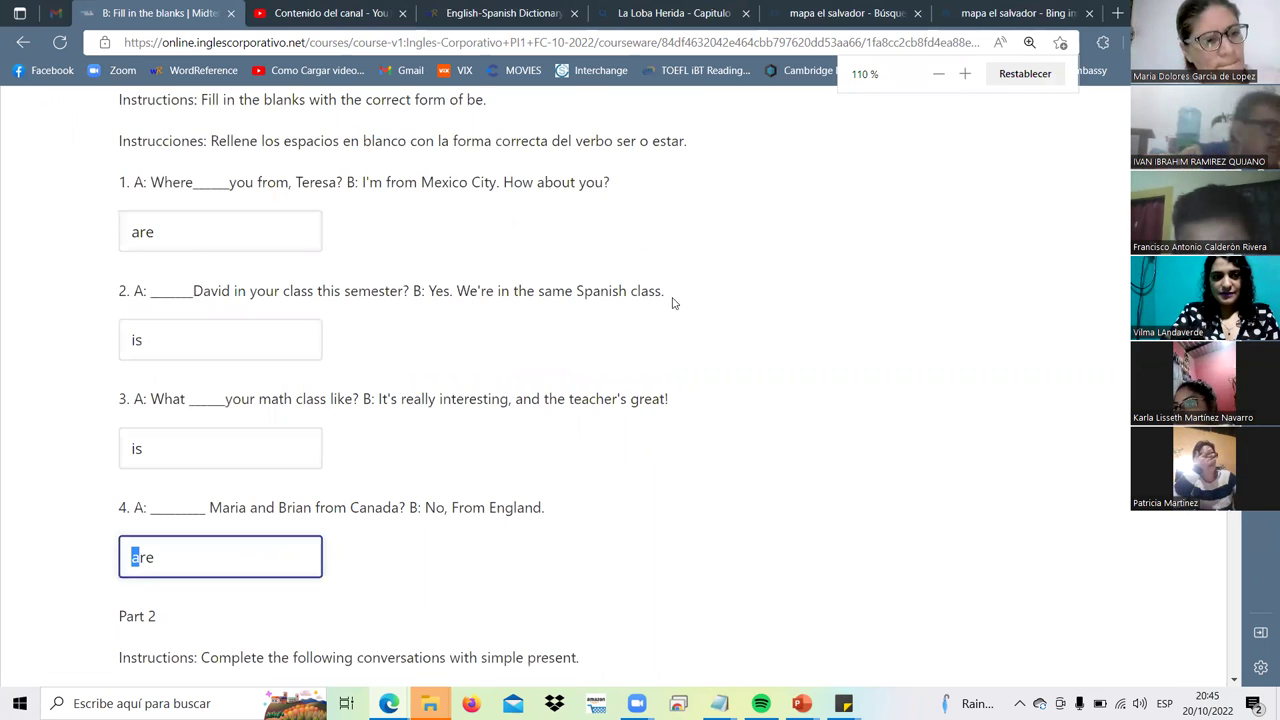
pyautogui.scroll(1, 675, 301)
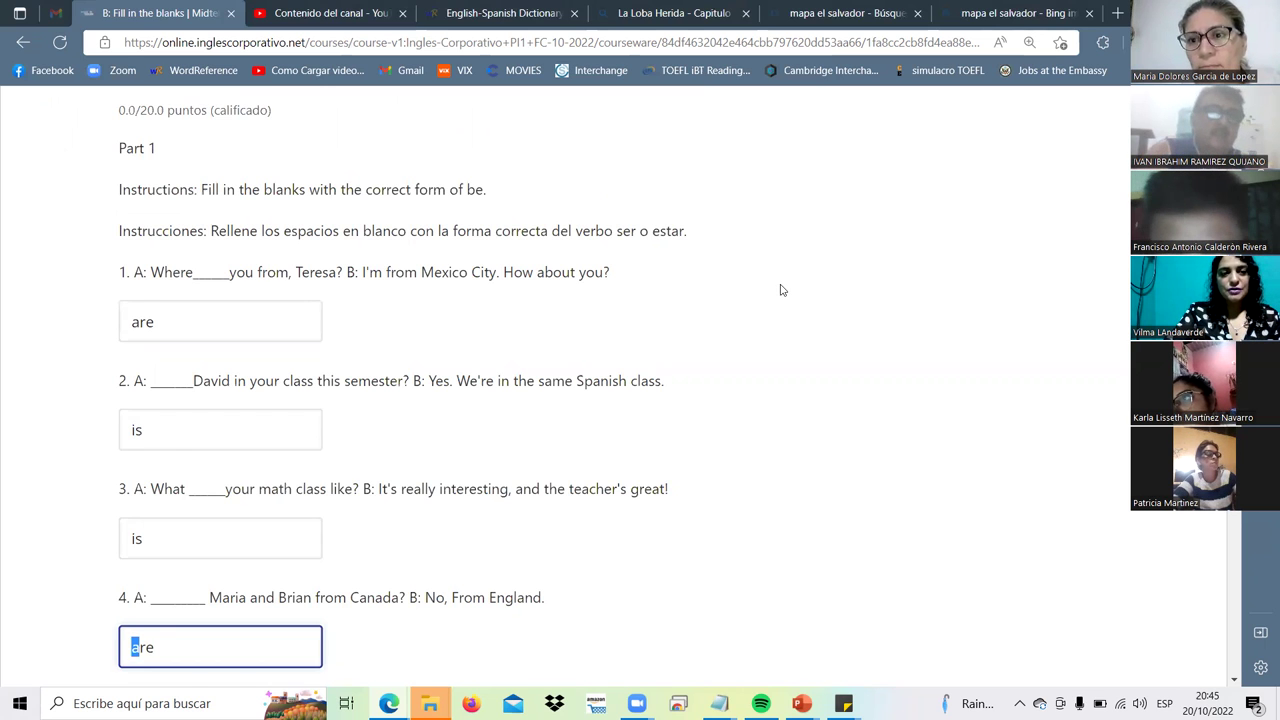
pyautogui.scroll(-3, 782, 290)
pyautogui.scroll(-2, 782, 291)
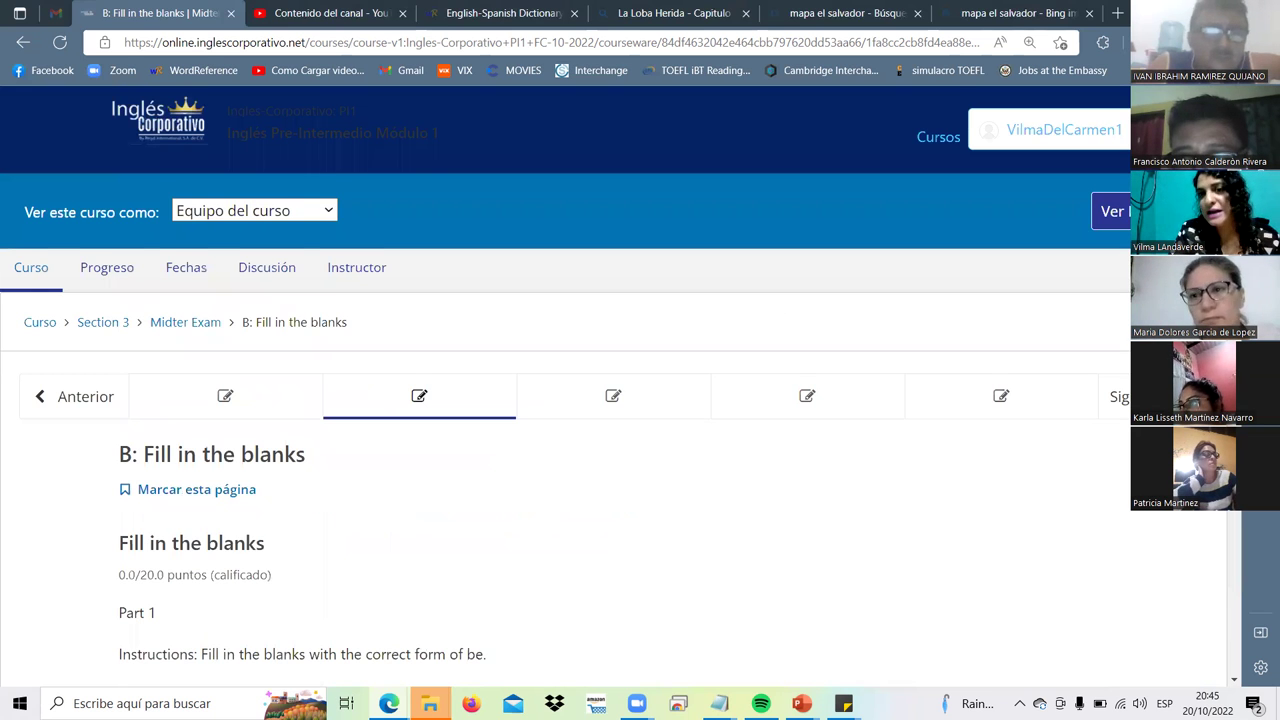
# Step: Move on to section "C: Circle the word" and choose "your" as the possessive adjective for Part 1 question 1
pyautogui.click(613, 397)
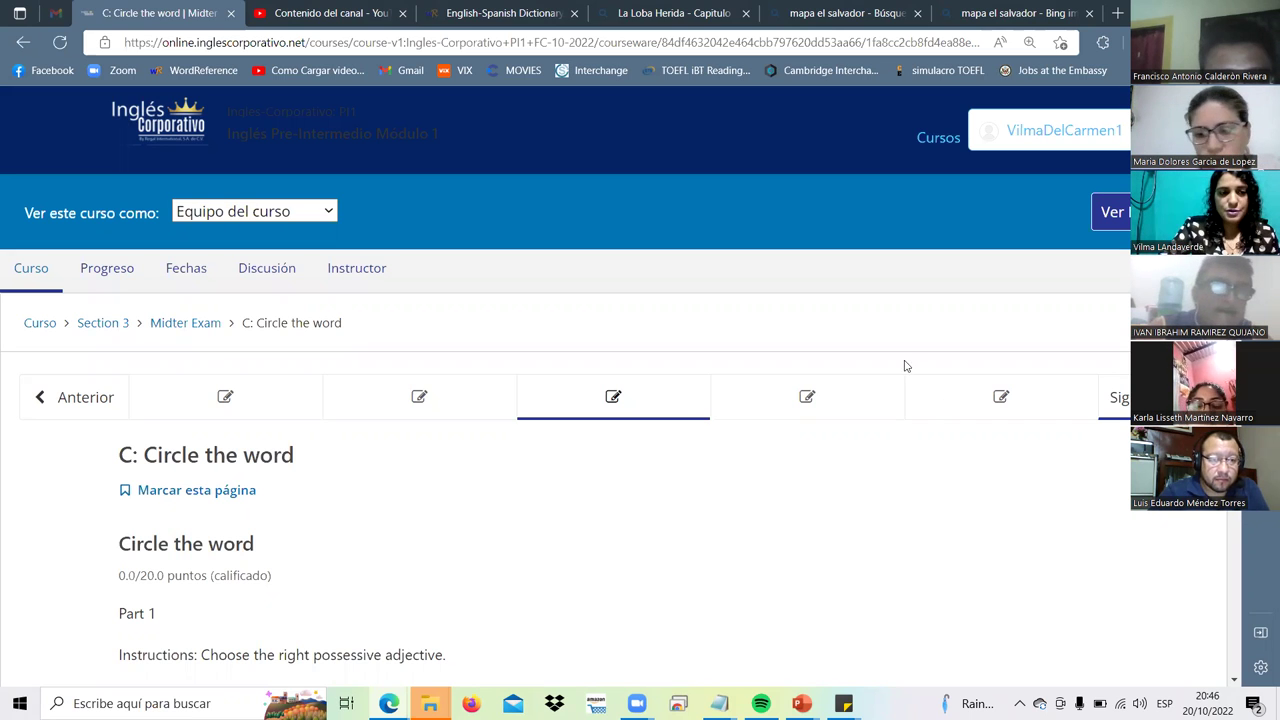
pyautogui.scroll(-4, 840, 300)
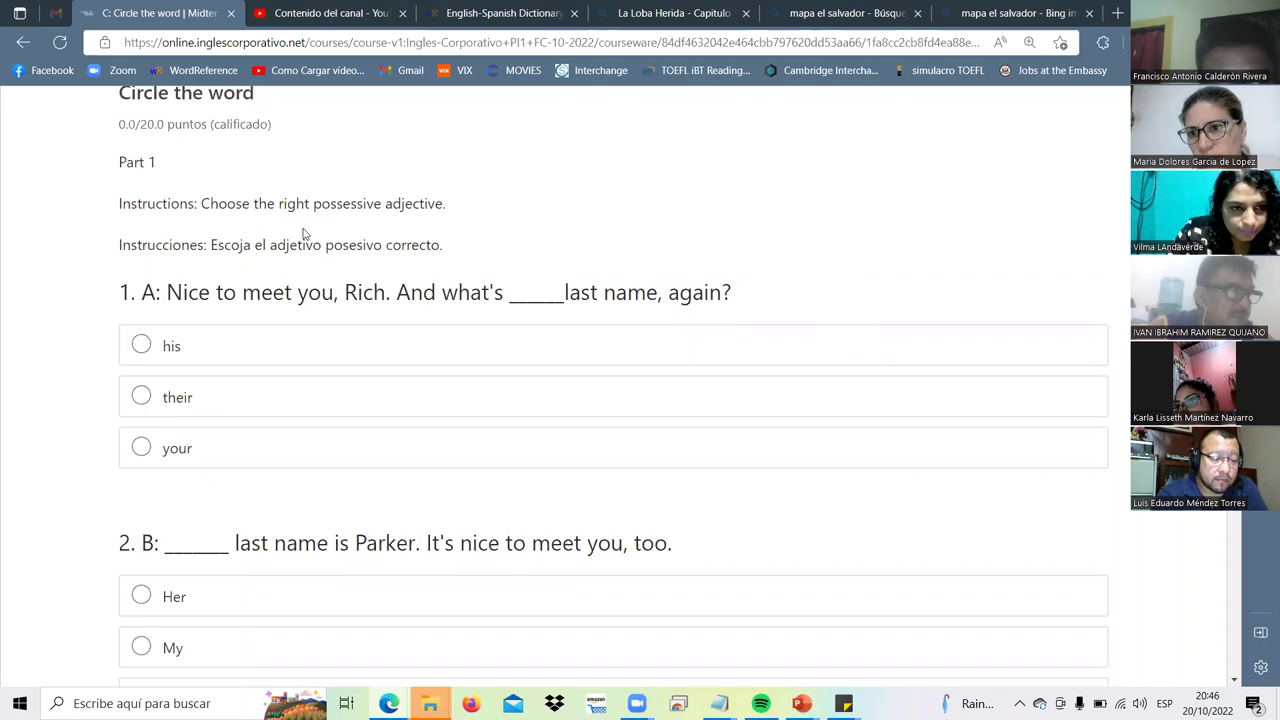
pyautogui.click(150, 446)
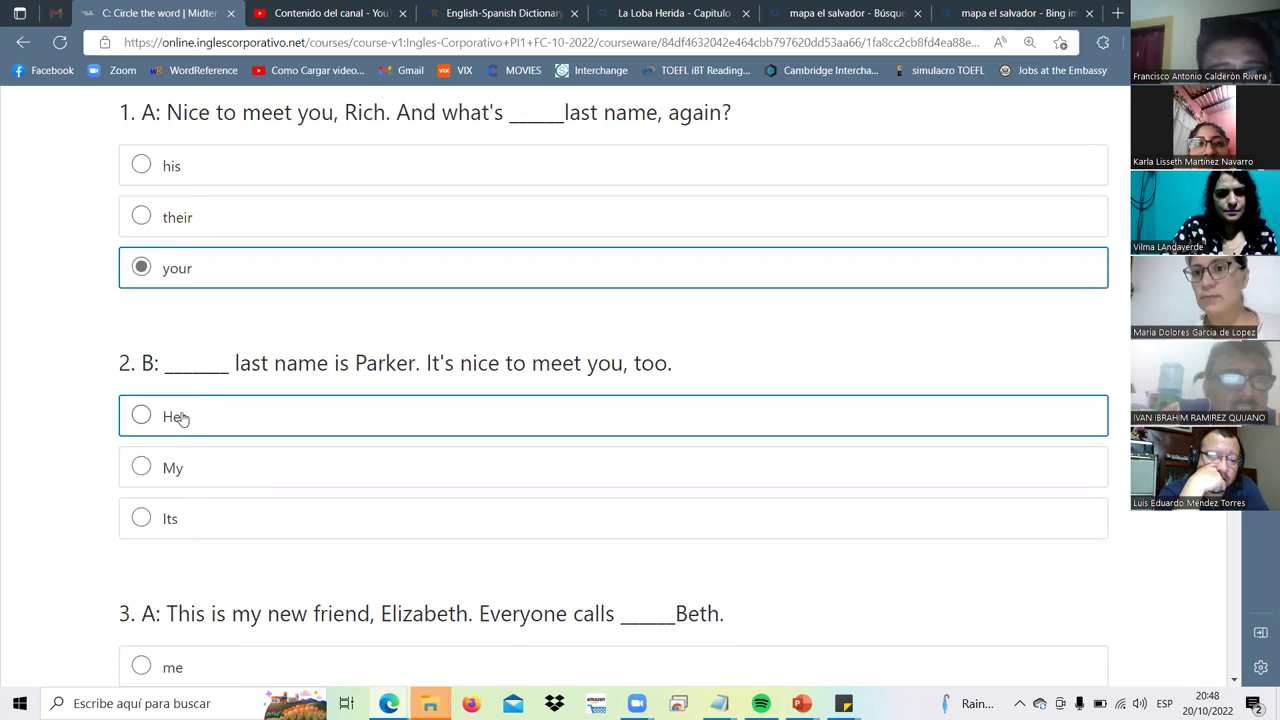
# Step: Choose "My" as the answer to Part 1 question 2 about the last name
pyautogui.scroll(2, 196, 406)
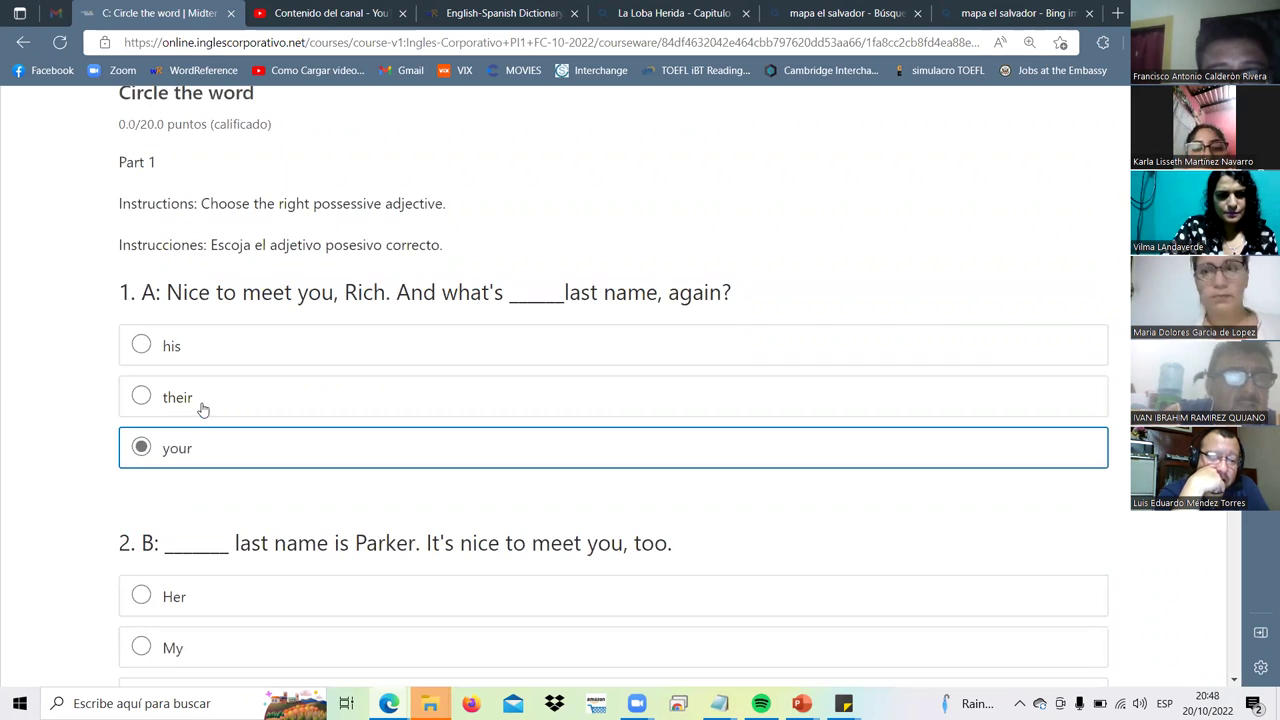
pyautogui.scroll(-1, 200, 422)
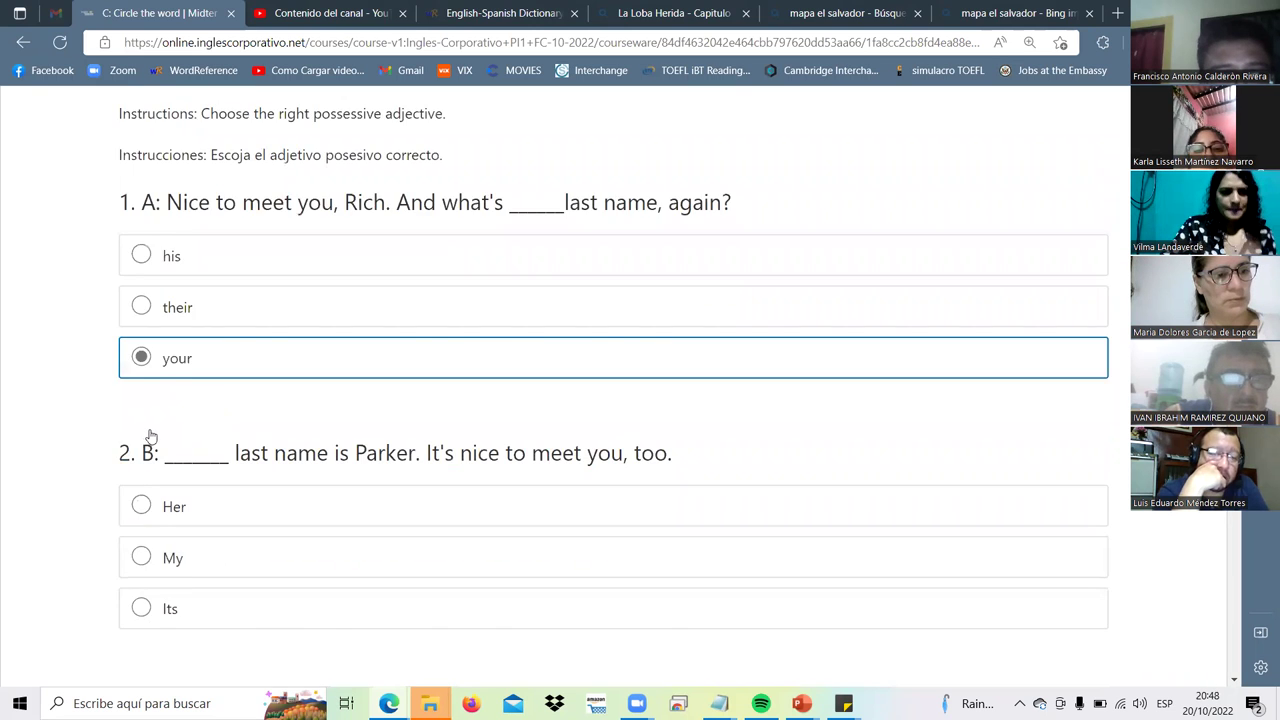
pyautogui.scroll(-1, 149, 446)
pyautogui.click(260, 471)
# Step: Choose "her" as the answer to Part 1 question 3 about the new friend
pyautogui.scroll(-2, 300, 460)
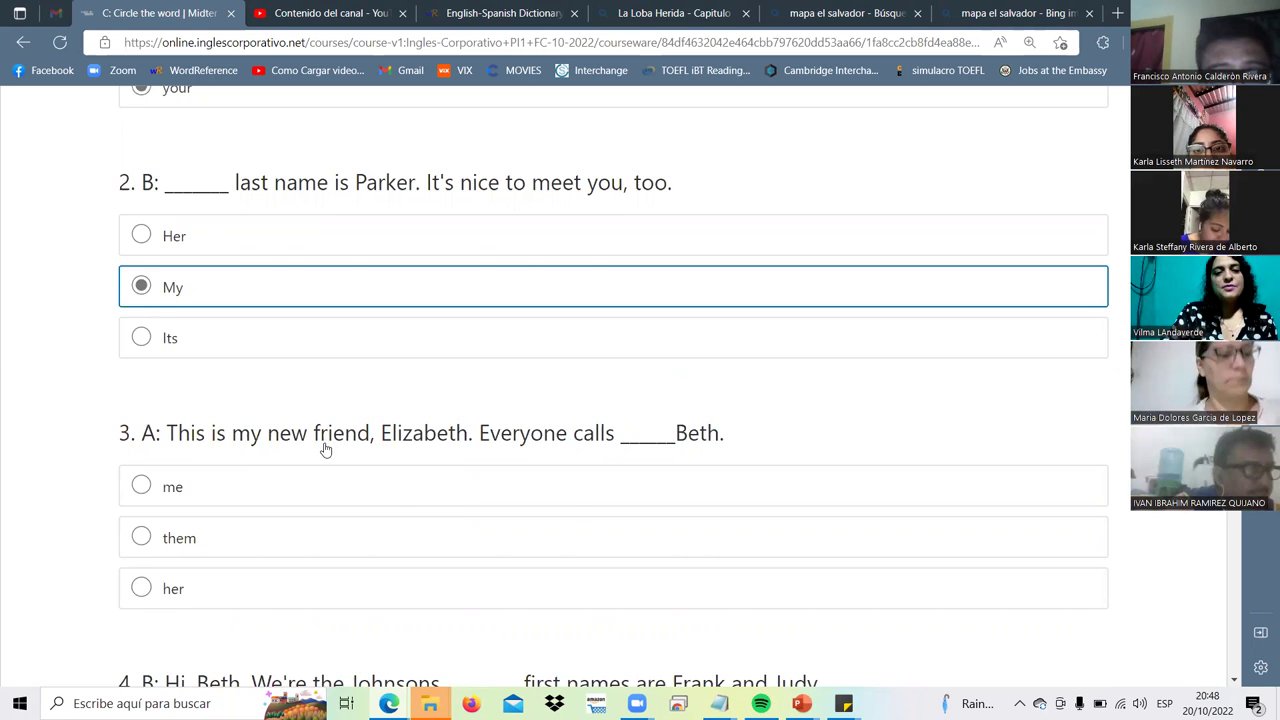
pyautogui.scroll(1, 325, 445)
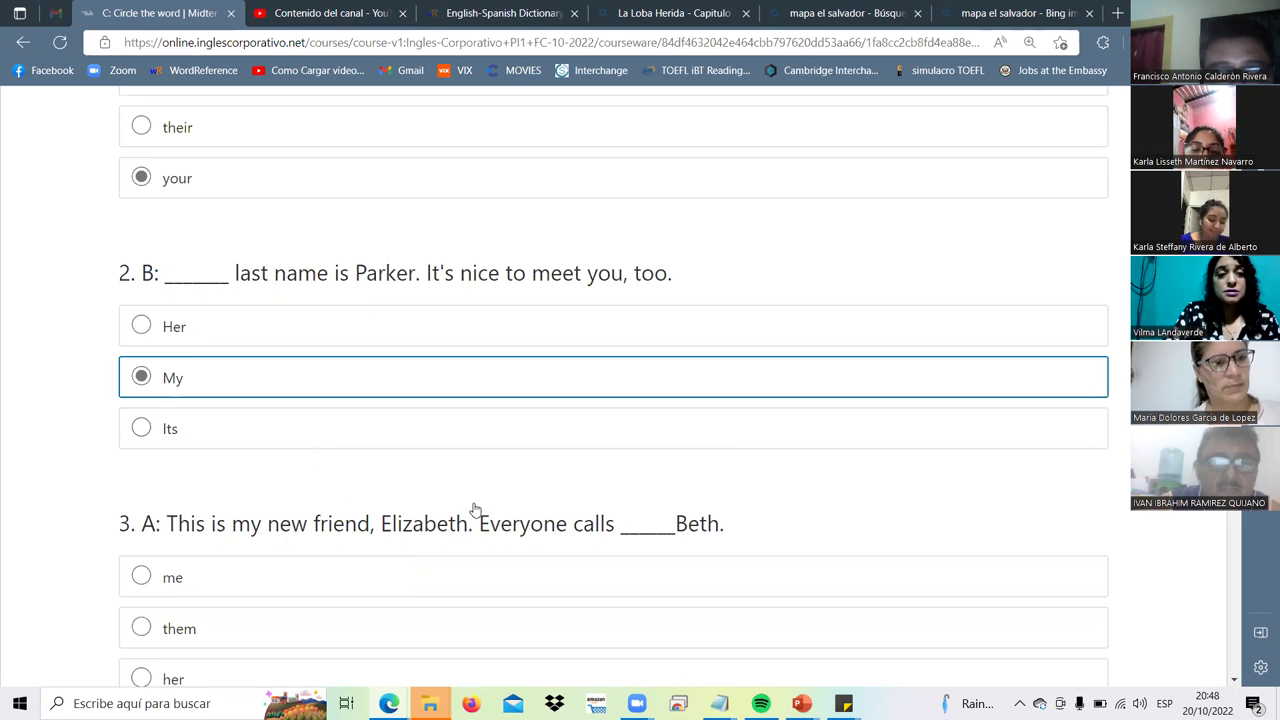
pyautogui.scroll(-1, 476, 510)
pyautogui.click(285, 586)
# Step: Choose "Our" for Part 1 question 4 about the first names and continue to Part 2 on object pronouns
pyautogui.scroll(-3, 315, 521)
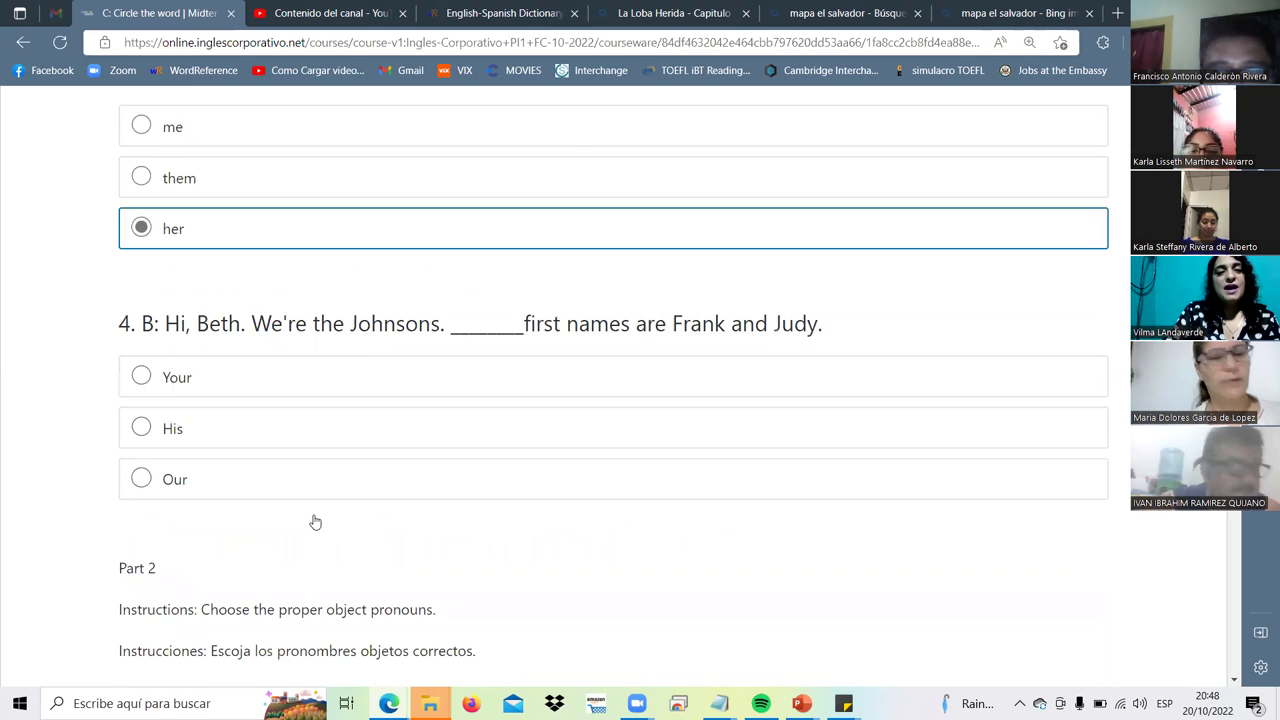
pyautogui.scroll(1, 251, 494)
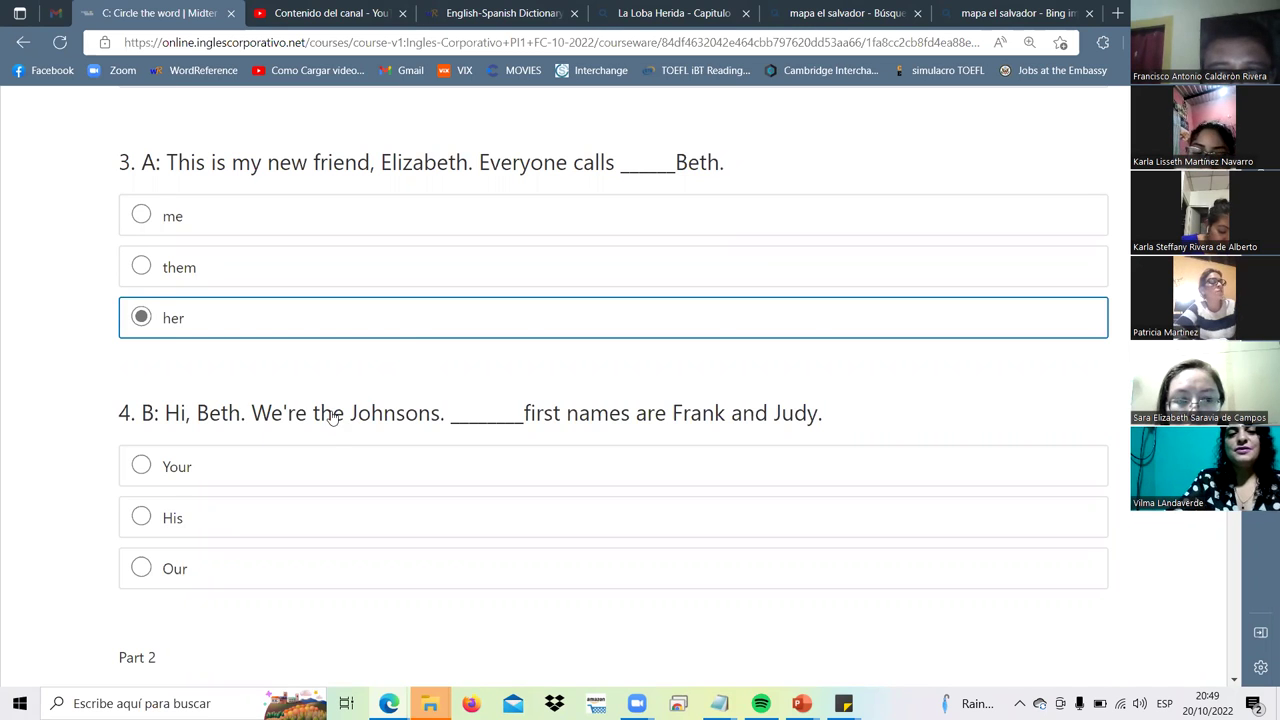
pyautogui.scroll(-1, 330, 415)
pyautogui.scroll(-1, 313, 427)
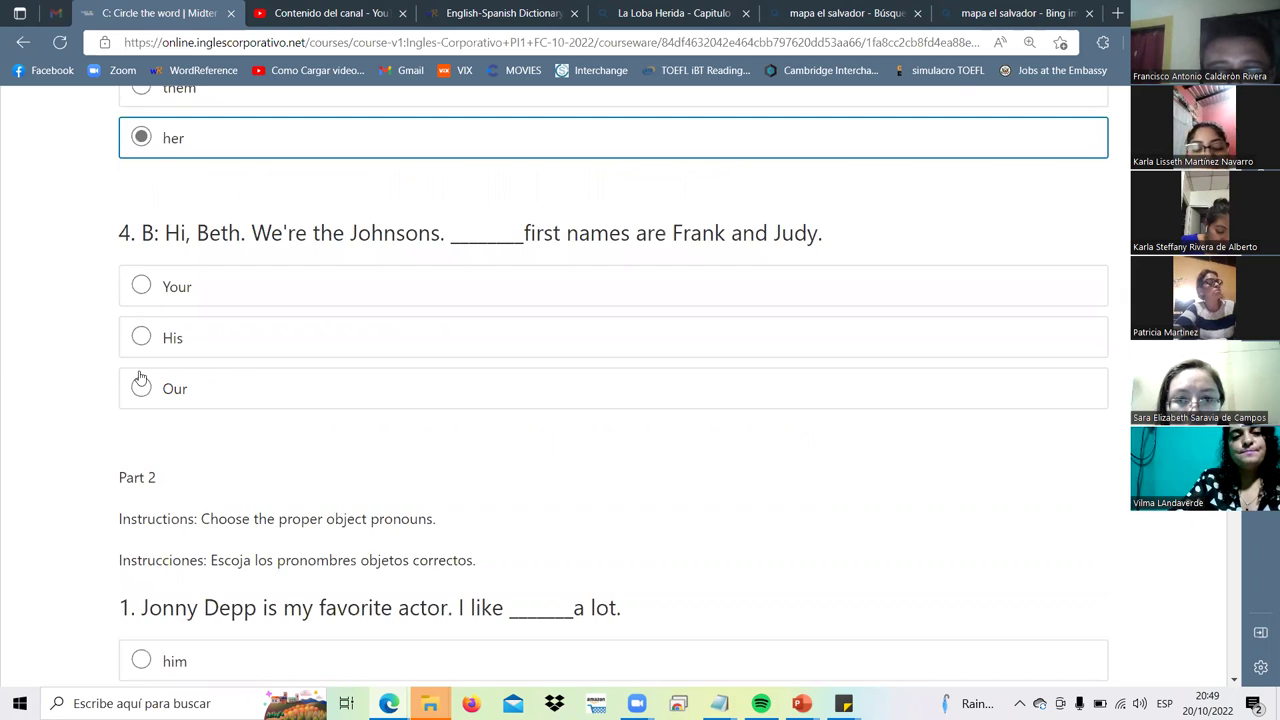
pyautogui.click(269, 394)
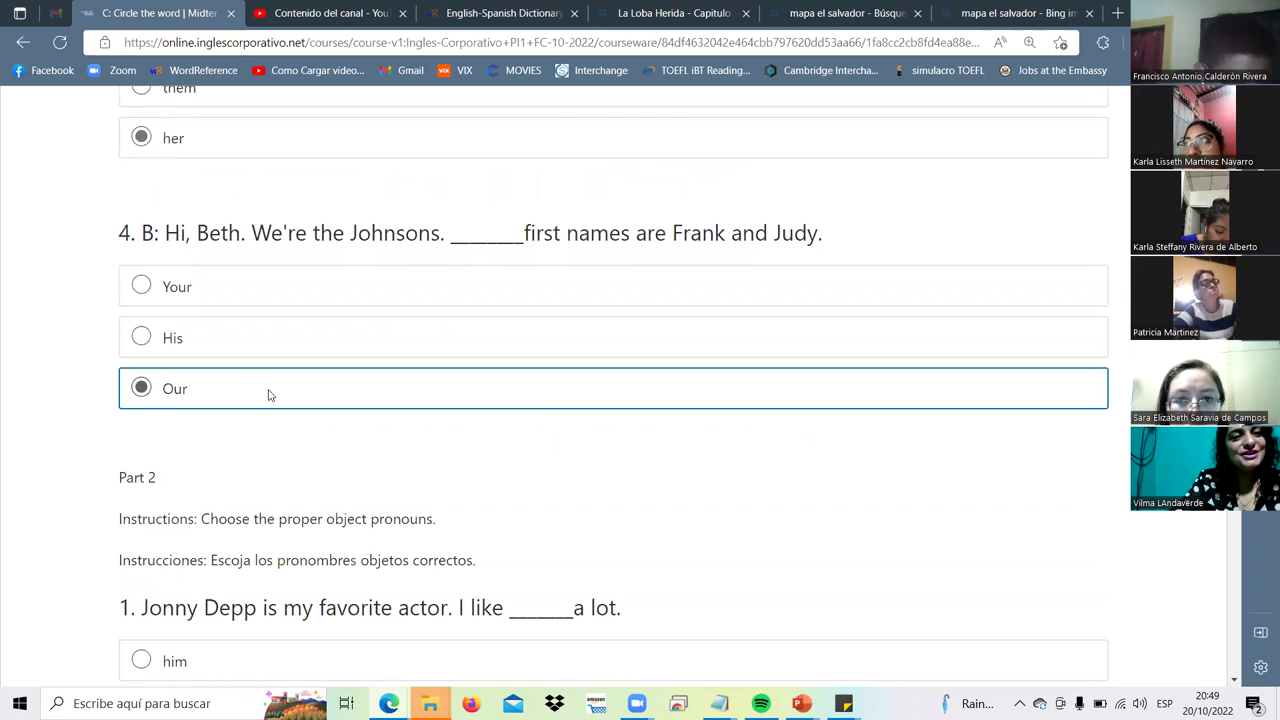
pyautogui.scroll(-1, 269, 395)
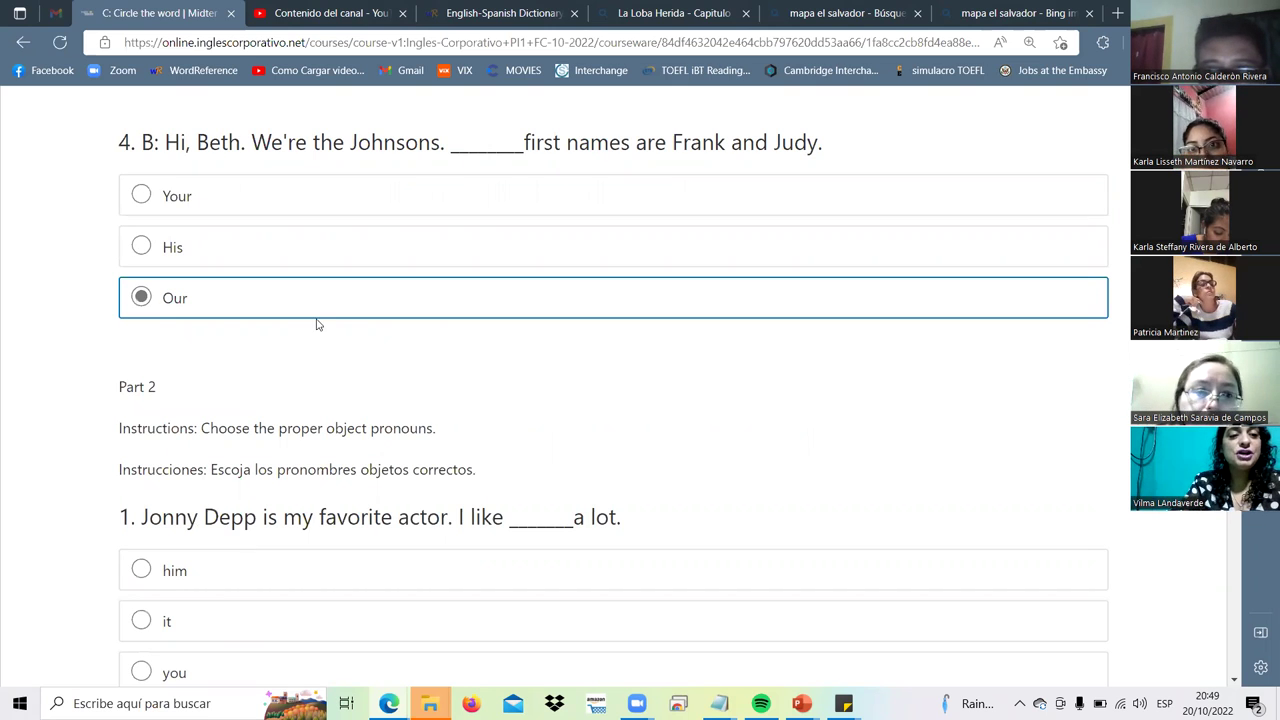
pyautogui.scroll(-1, 336, 343)
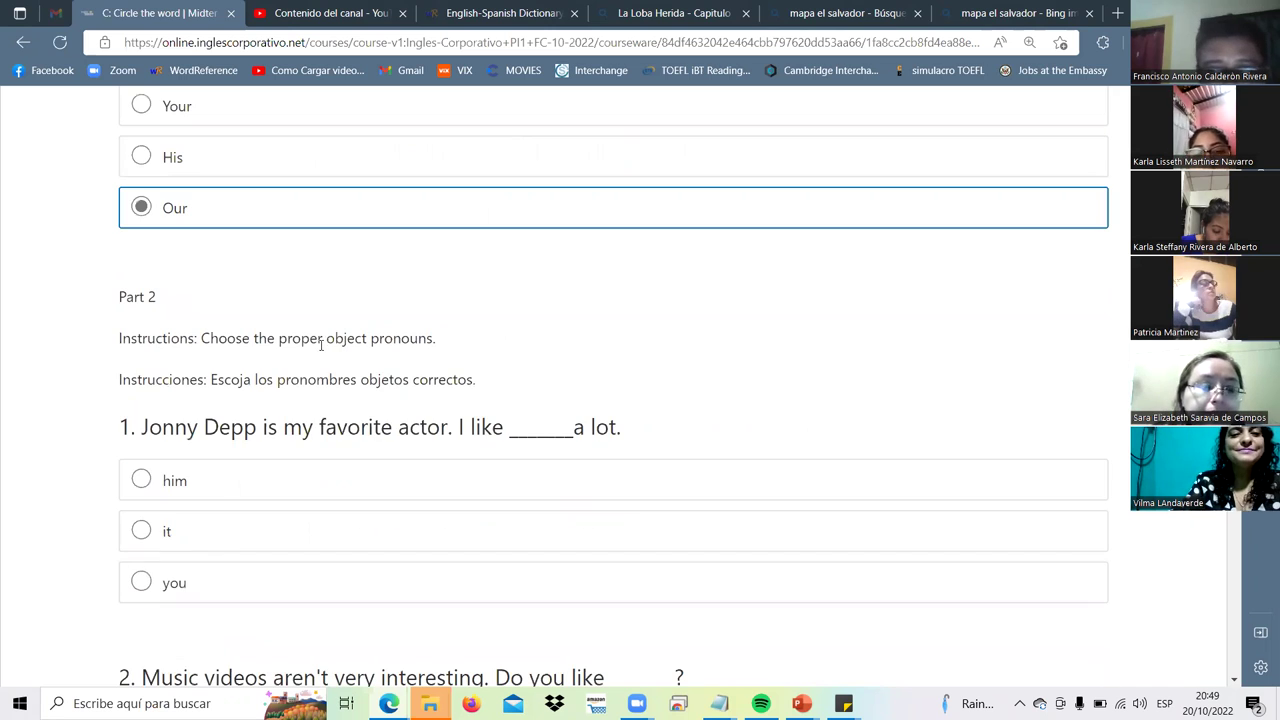